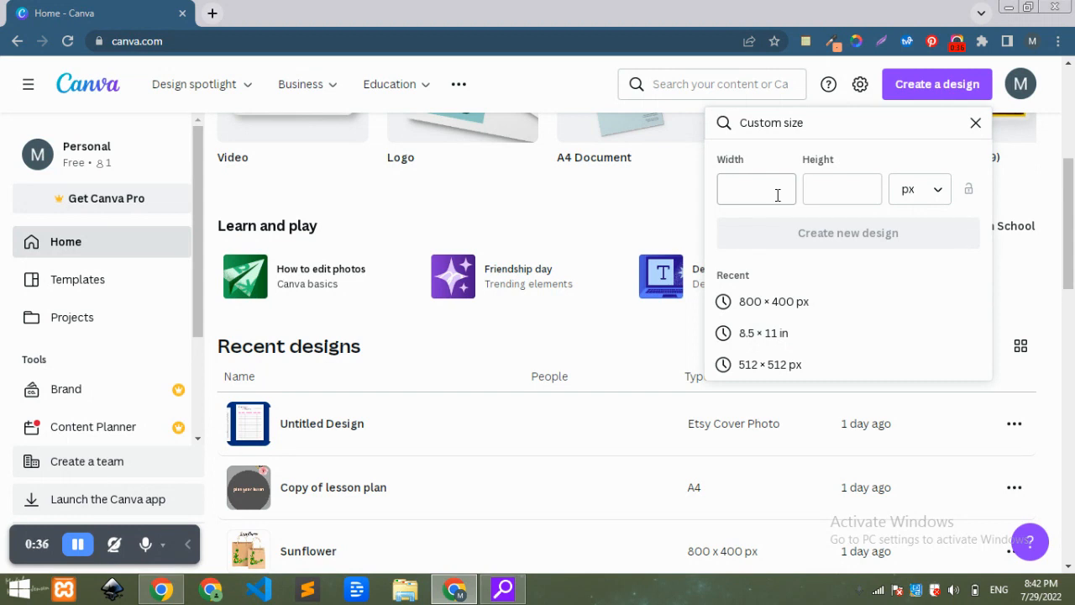
# Create a new custom-size design of 8.5 × 11 in.
pyautogui.click(932, 192)
pyautogui.click(907, 268)
pyautogui.click(906, 275)
pyautogui.click(816, 187)
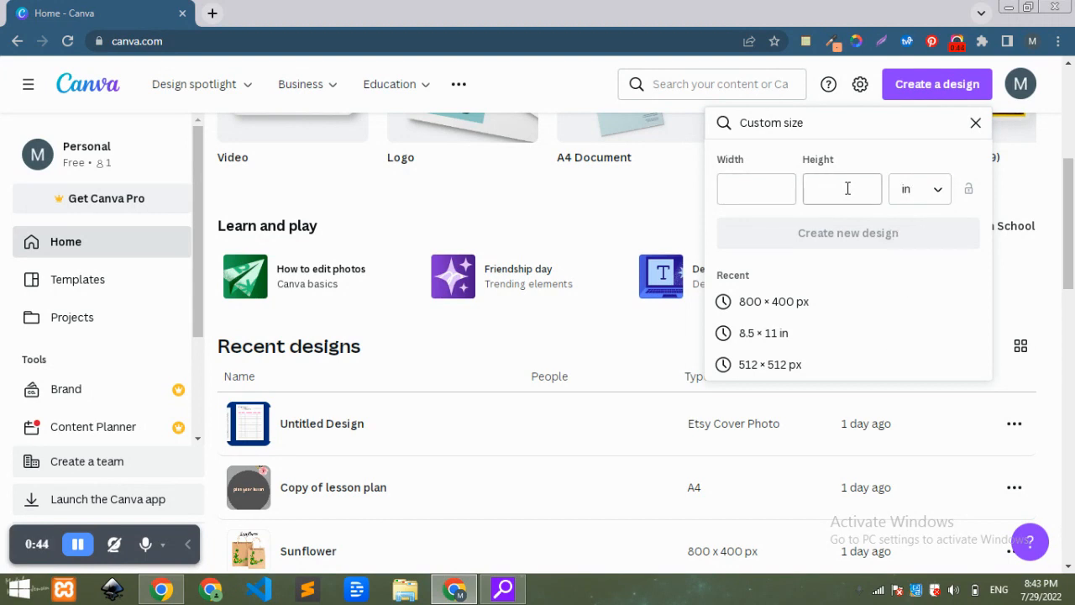
pyautogui.click(766, 334)
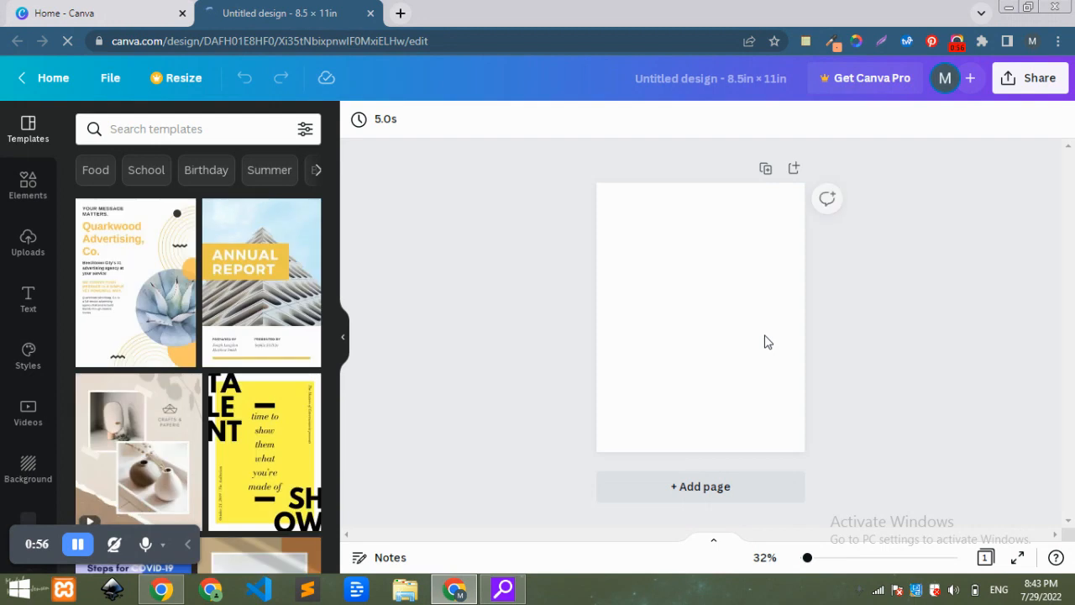
# Set the page background colour to black.
pyautogui.click(712, 250)
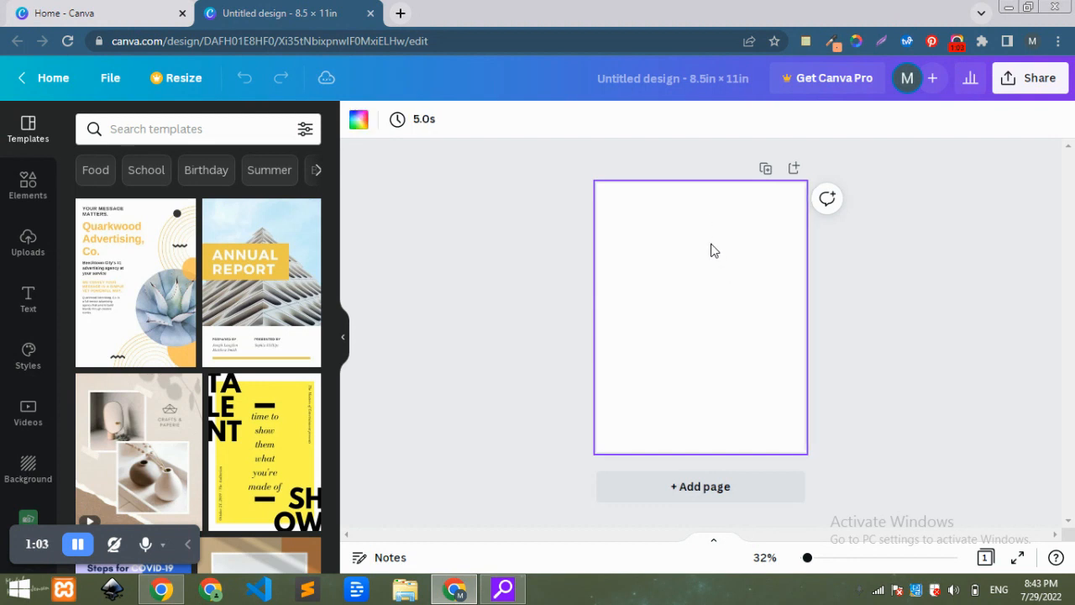
pyautogui.click(358, 123)
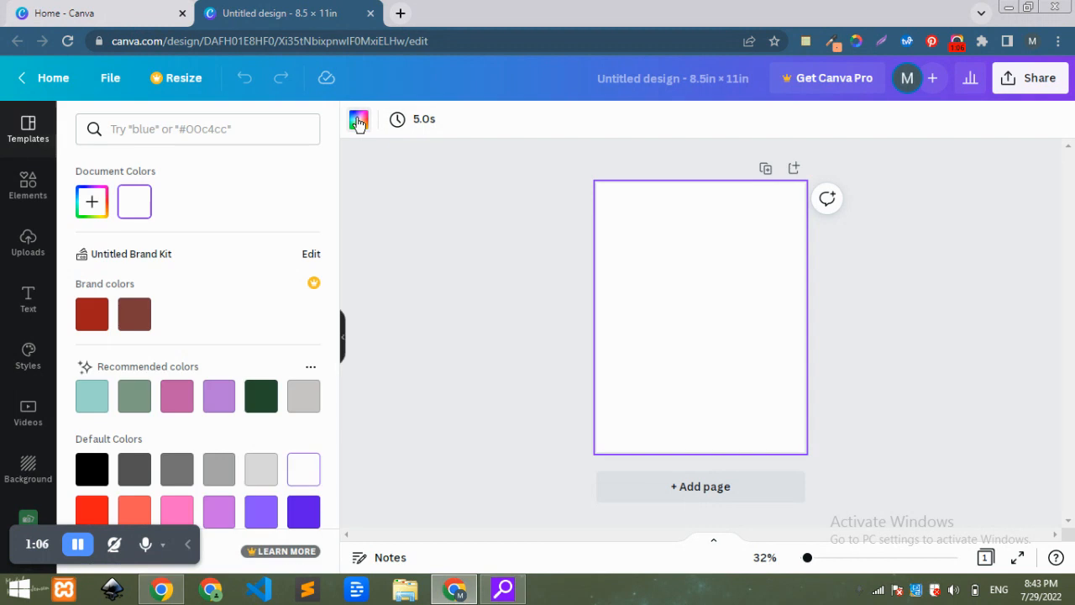
pyautogui.click(94, 475)
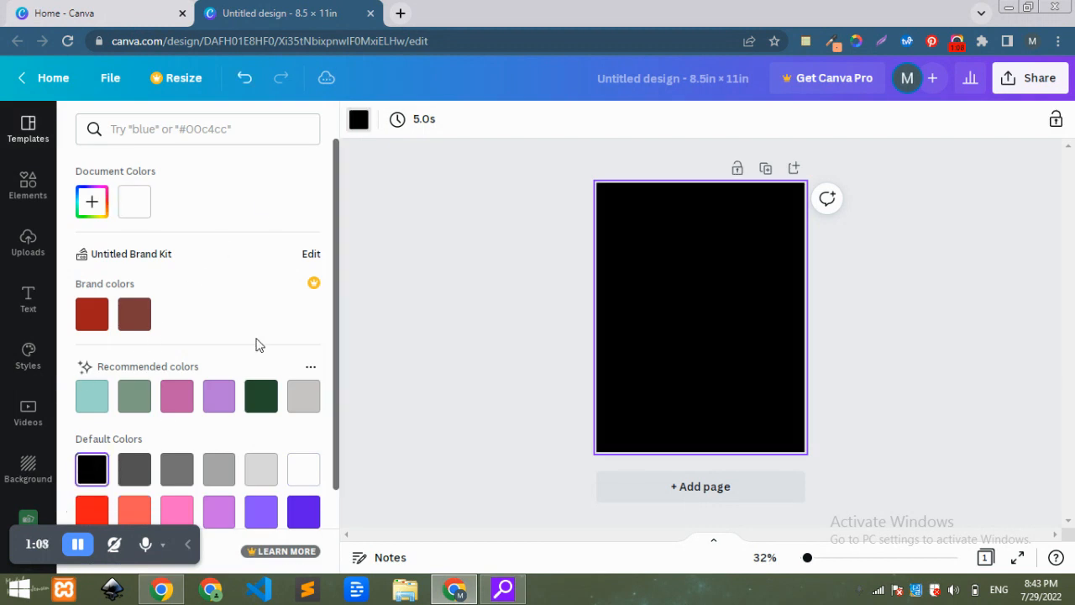
pyautogui.click(426, 259)
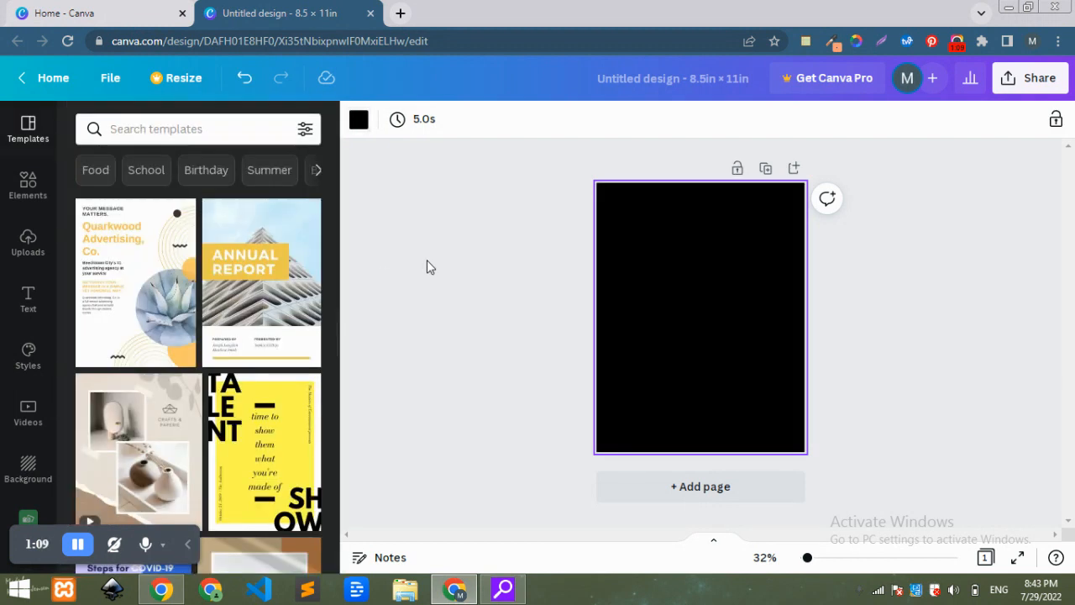
# Search the elements for "shadow" and add the soft radial glow graphic to the page.
pyautogui.click(29, 183)
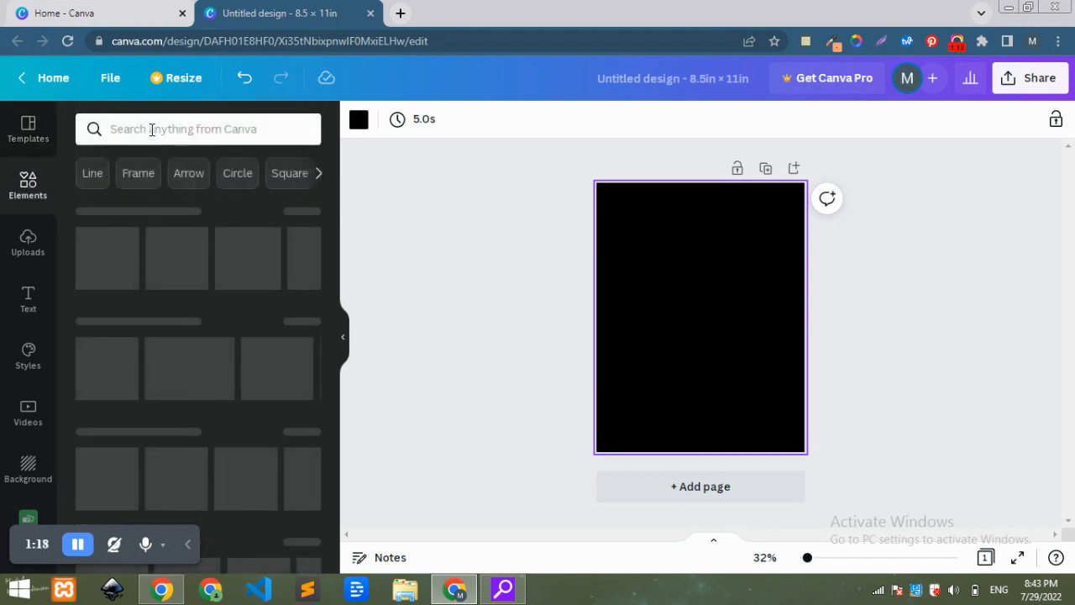
pyautogui.click(151, 129)
pyautogui.write('sh')
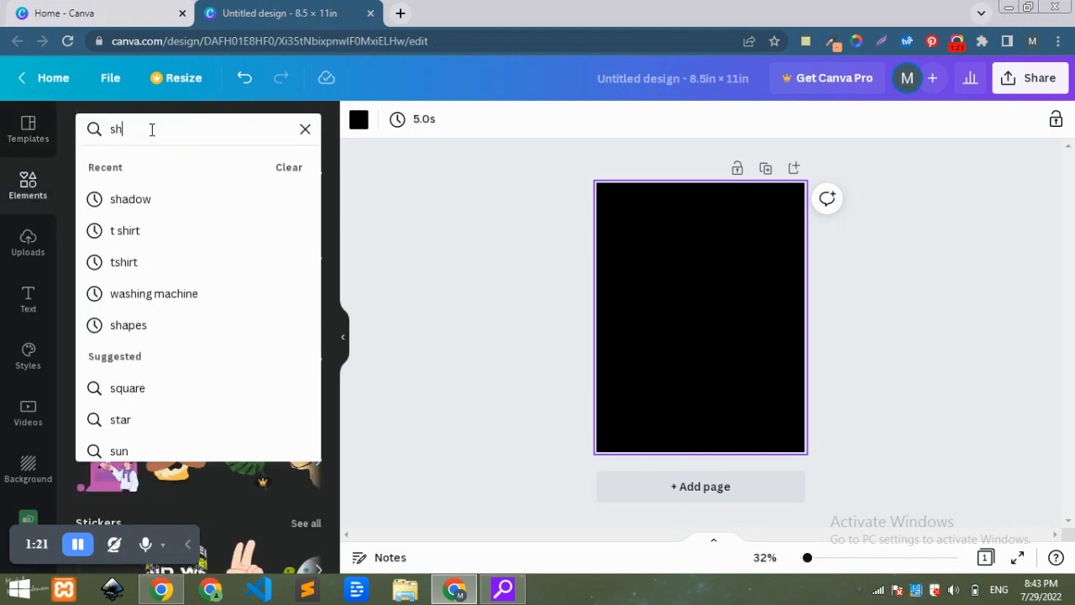
pyautogui.click(144, 199)
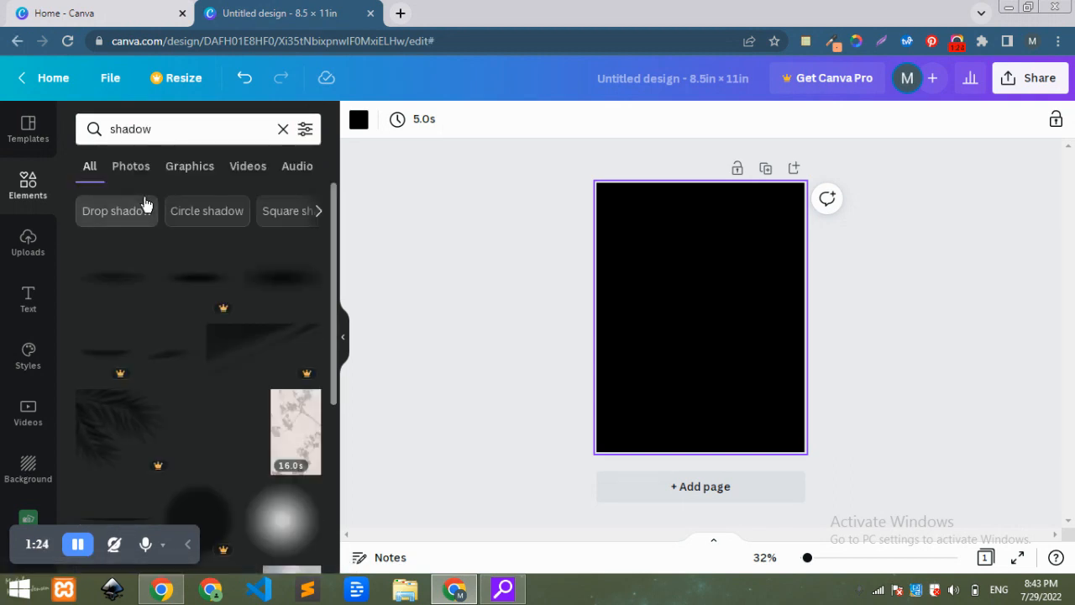
pyautogui.moveTo(332, 308); pyautogui.dragTo(336, 375)
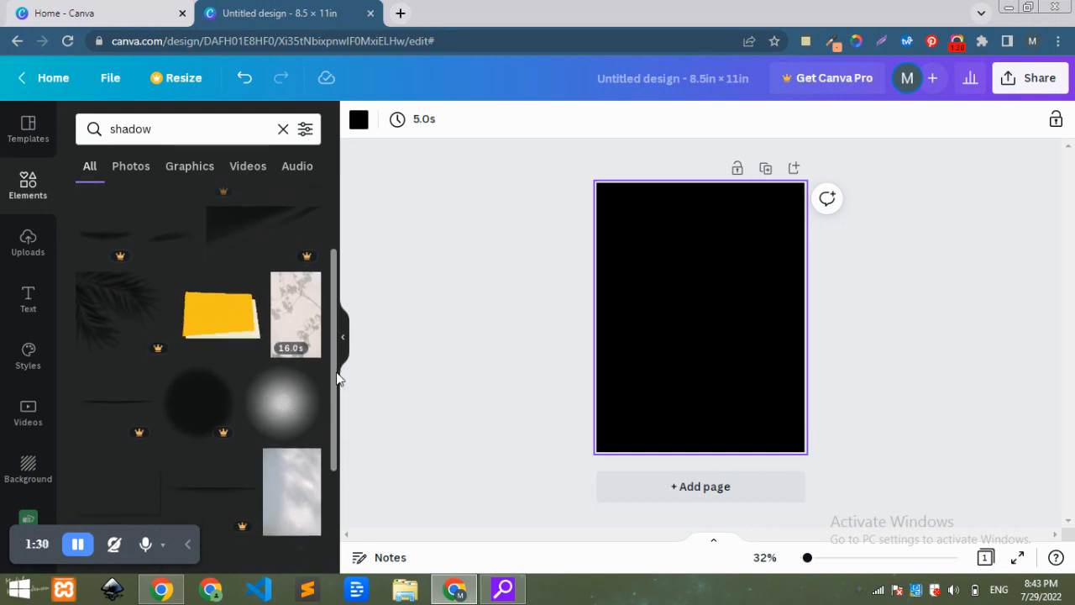
pyautogui.scroll(-3, 327, 420)
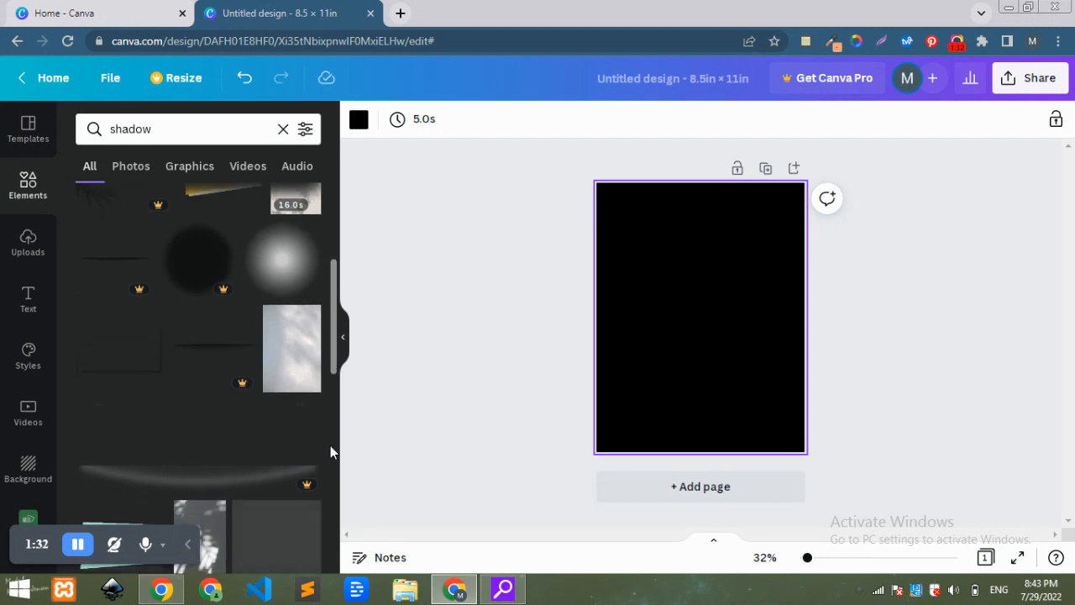
pyautogui.scroll(3, 331, 476)
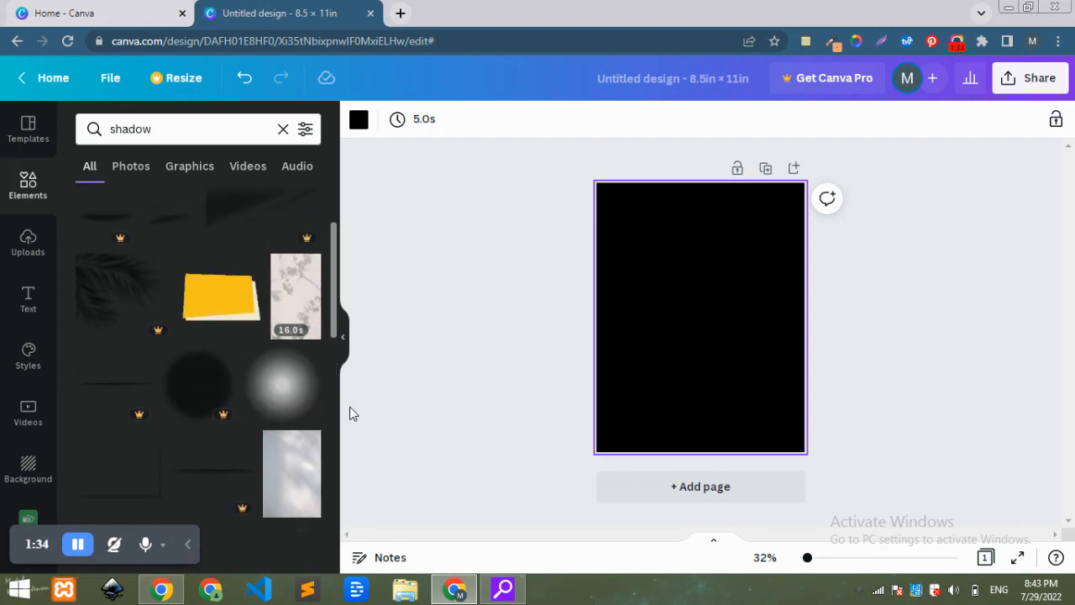
pyautogui.click(285, 381)
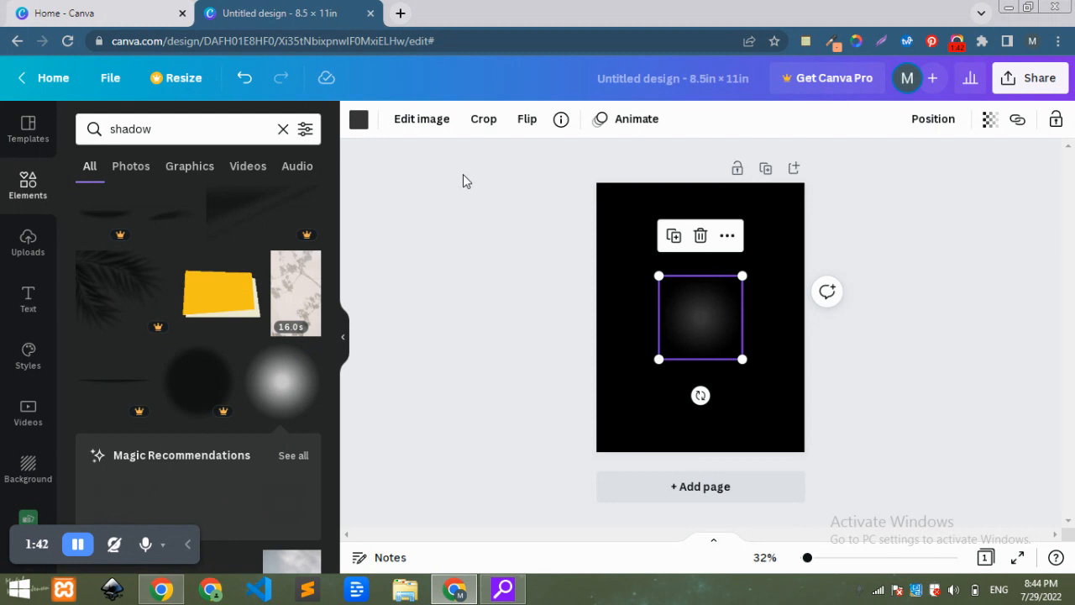
# Apply the Duotone Cherry effect to the glow graphic and open its adjustment settings.
pyautogui.click(422, 119)
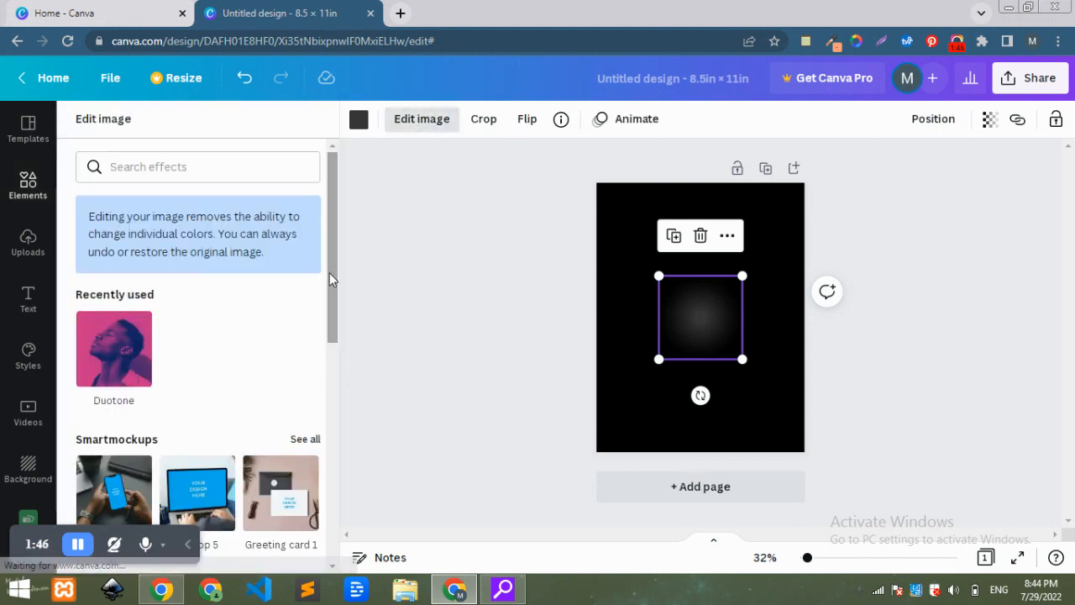
pyautogui.moveTo(329, 273); pyautogui.dragTo(330, 305)
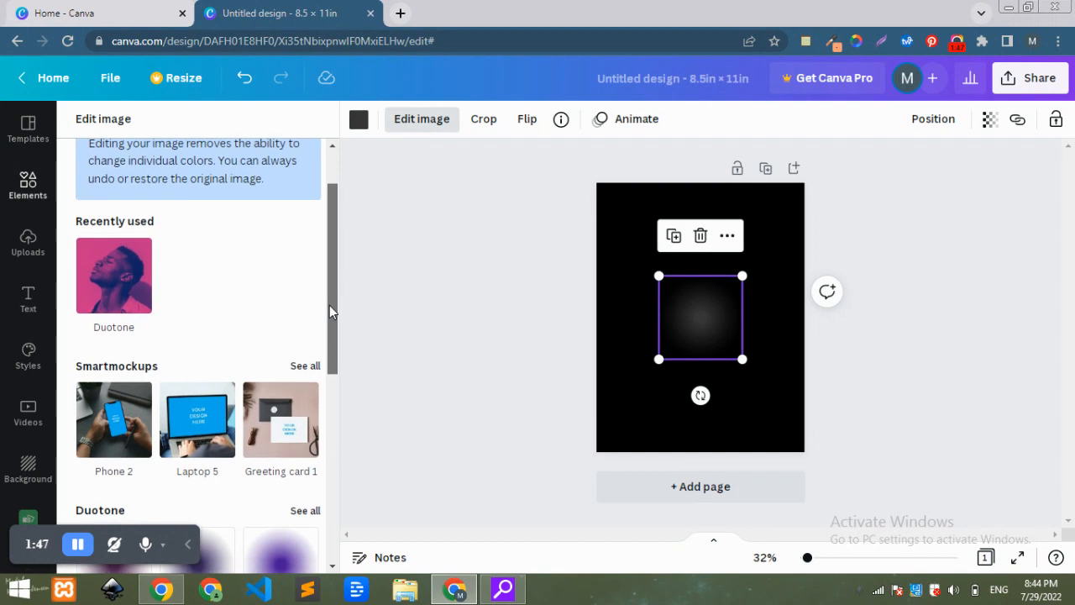
pyautogui.click(119, 290)
pyautogui.moveTo(332, 294); pyautogui.dragTo(350, 246)
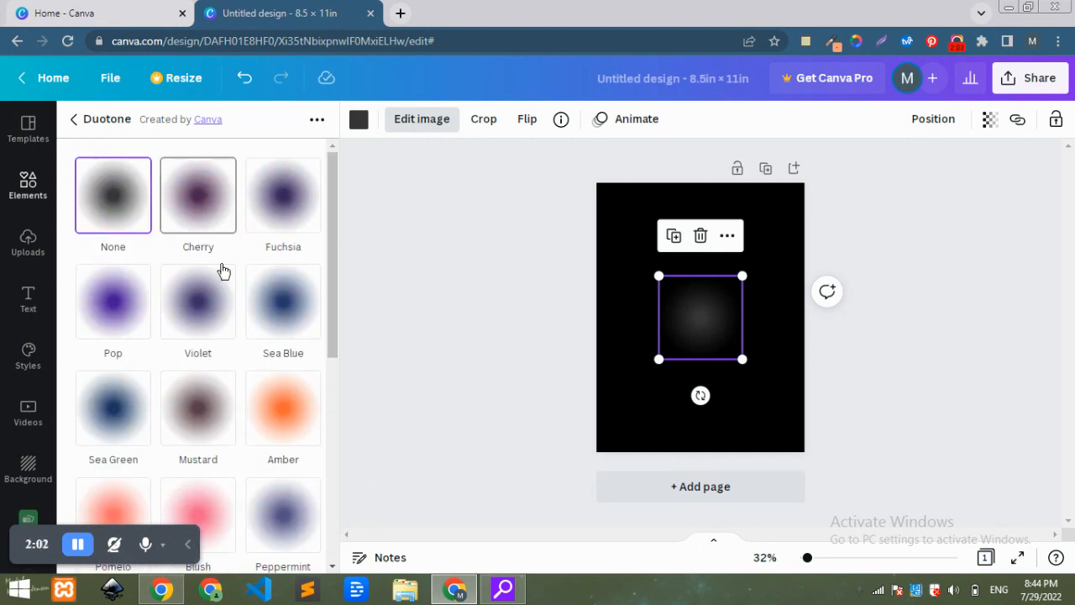
pyautogui.click(204, 210)
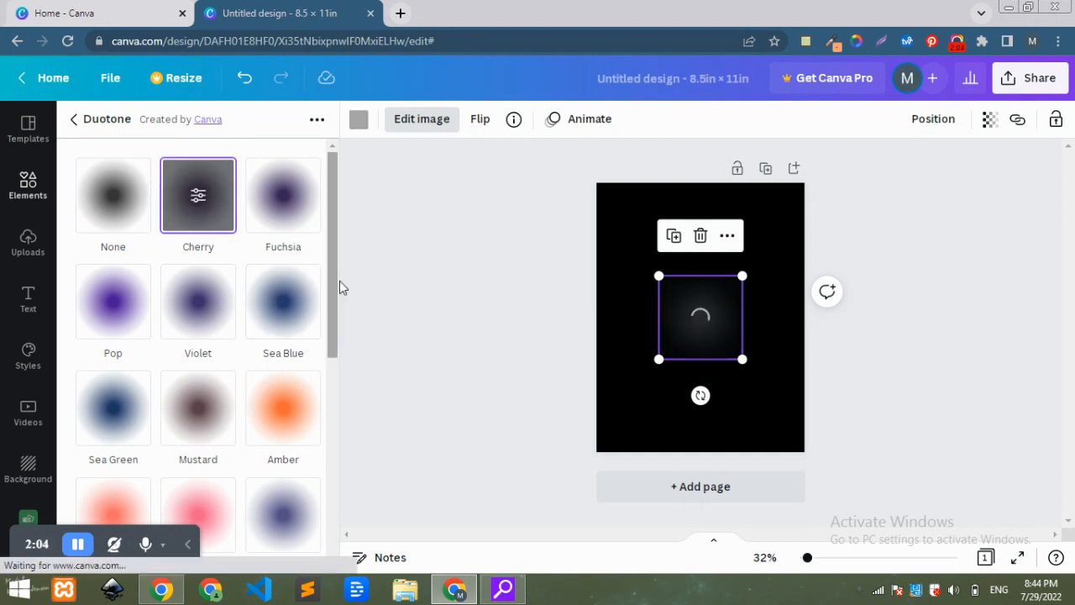
pyautogui.click(197, 197)
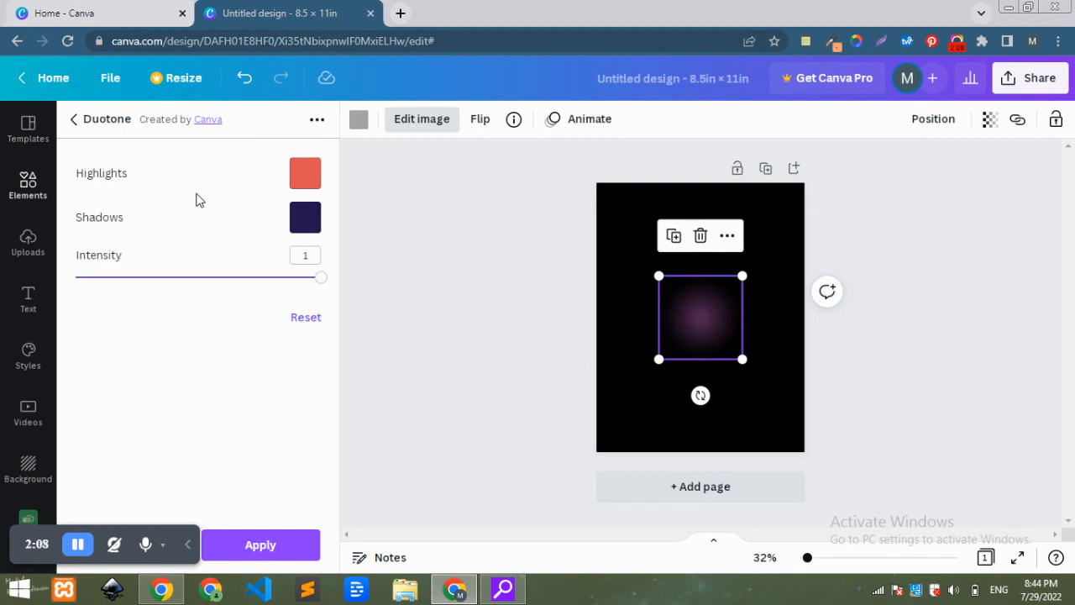
# Set both the Duotone shadows and highlights colours to white and apply the effect.
pyautogui.click(304, 225)
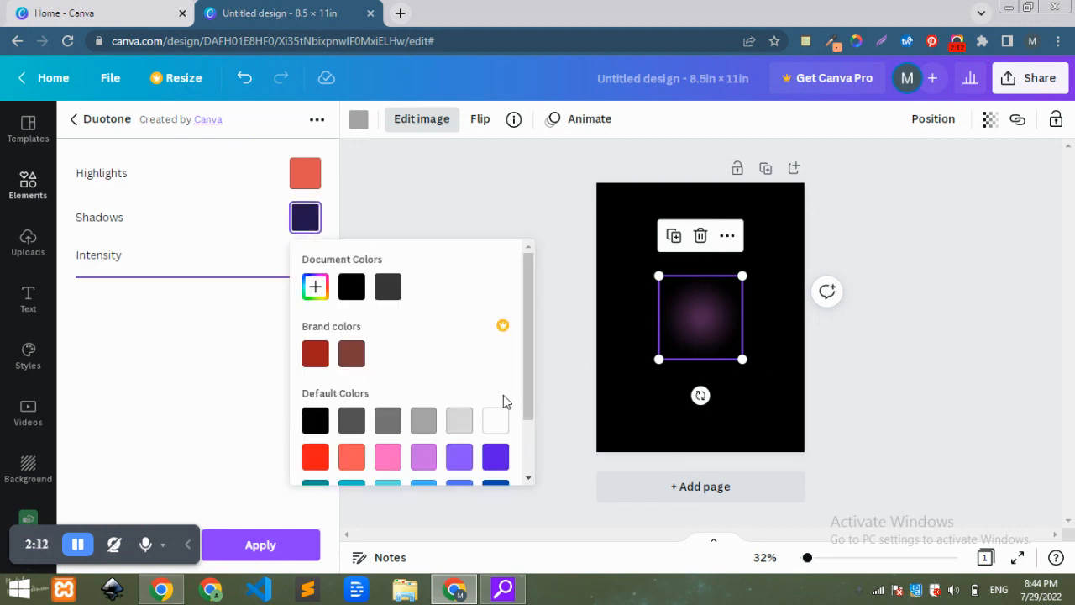
pyautogui.click(495, 424)
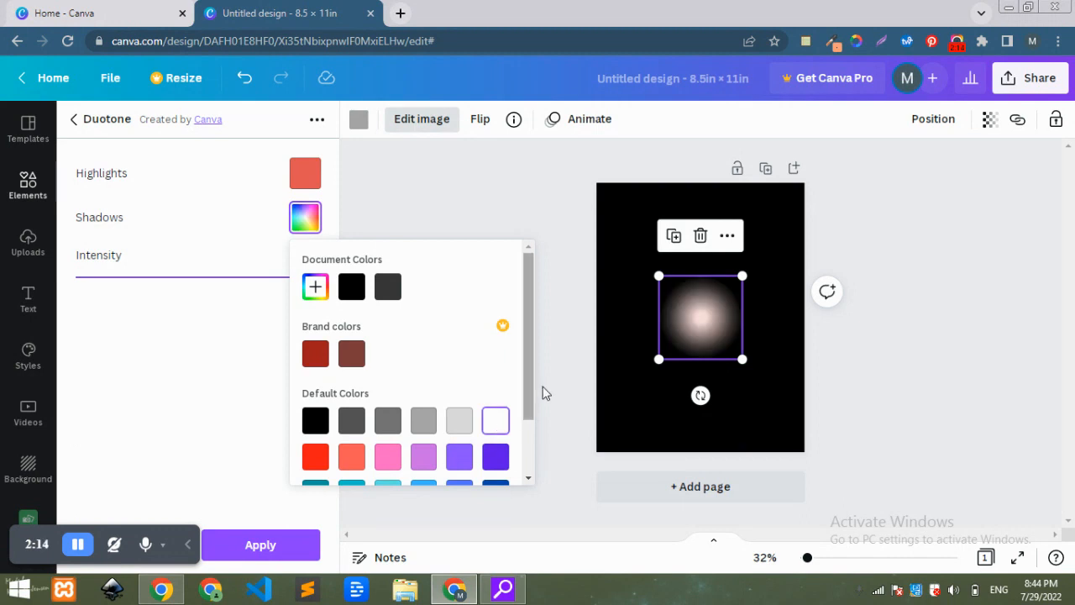
pyautogui.click(306, 178)
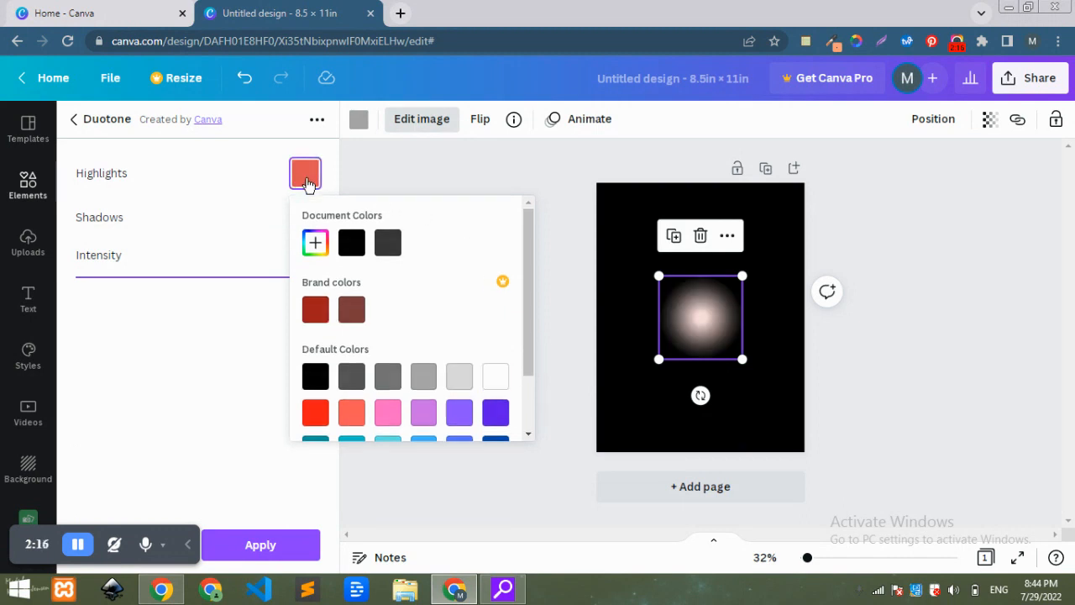
pyautogui.click(493, 379)
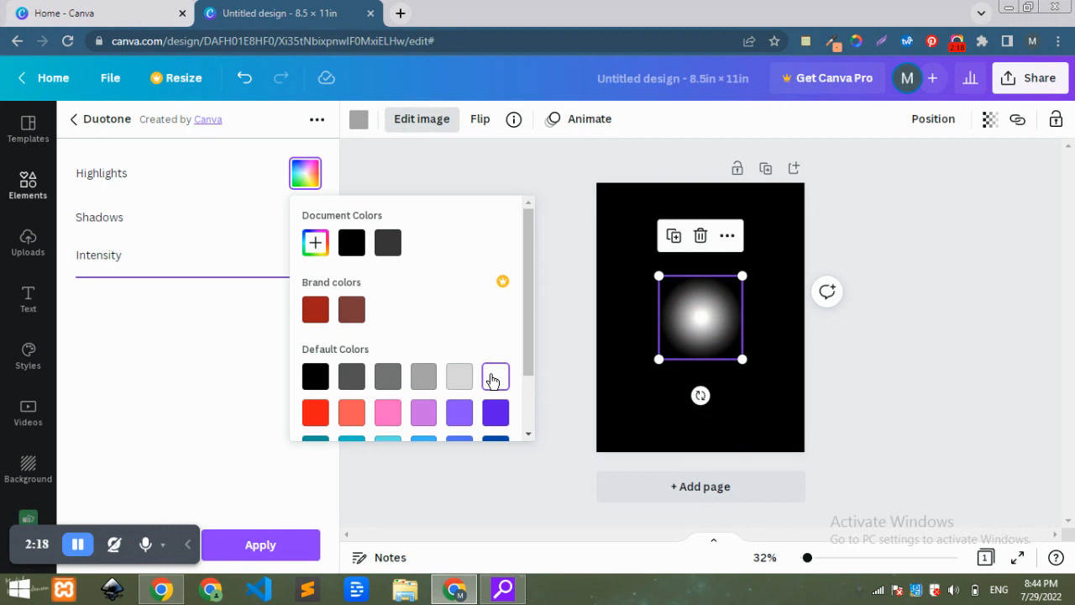
pyautogui.click(262, 545)
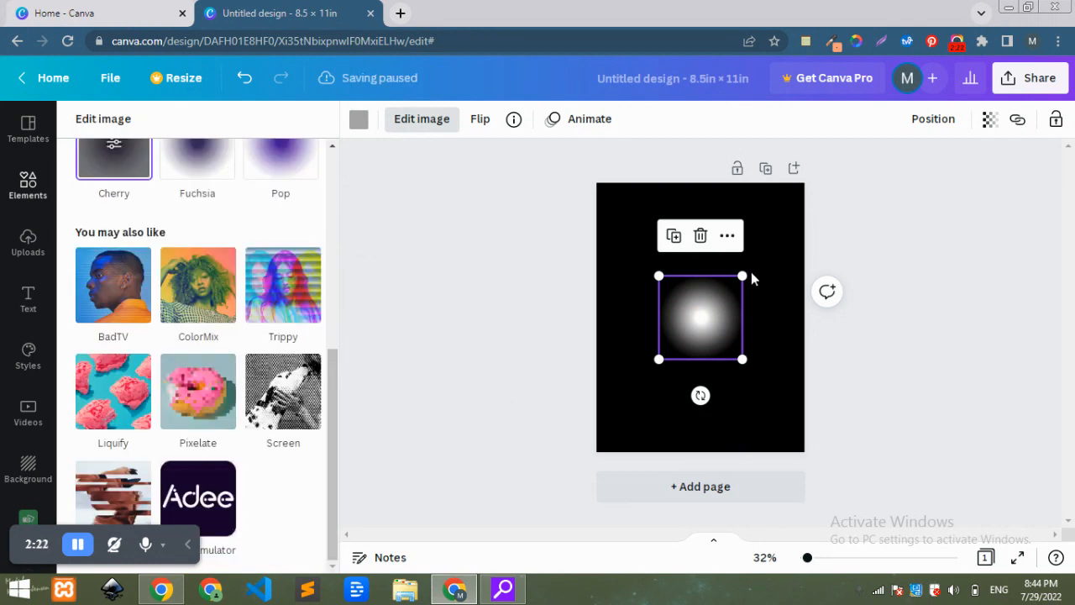
# Lower the glow graphic's transparency.
pyautogui.click(988, 125)
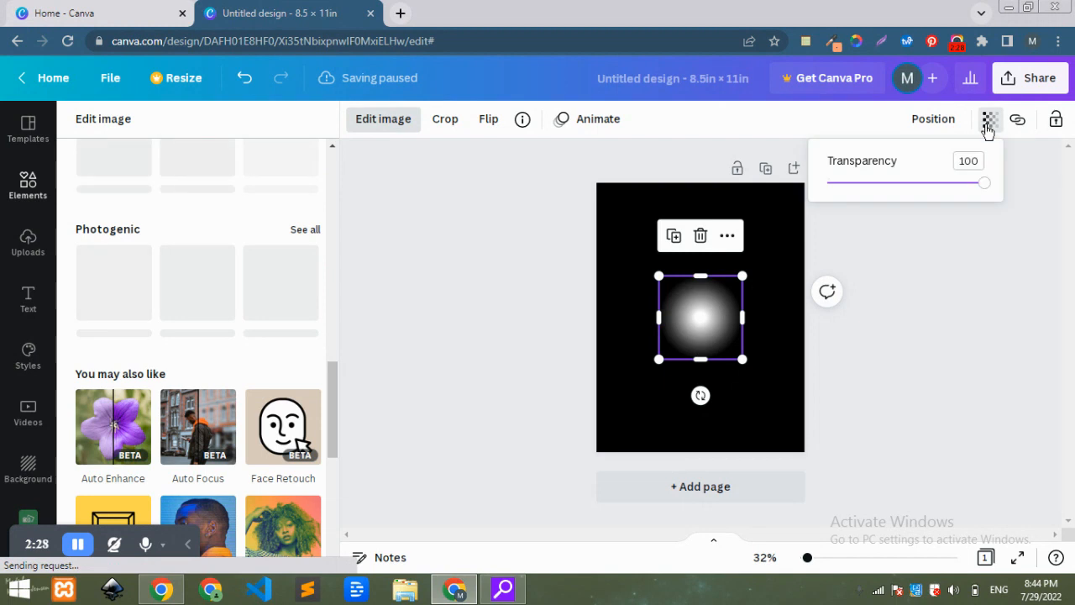
pyautogui.moveTo(984, 183); pyautogui.dragTo(907, 191)
pyautogui.click(922, 241)
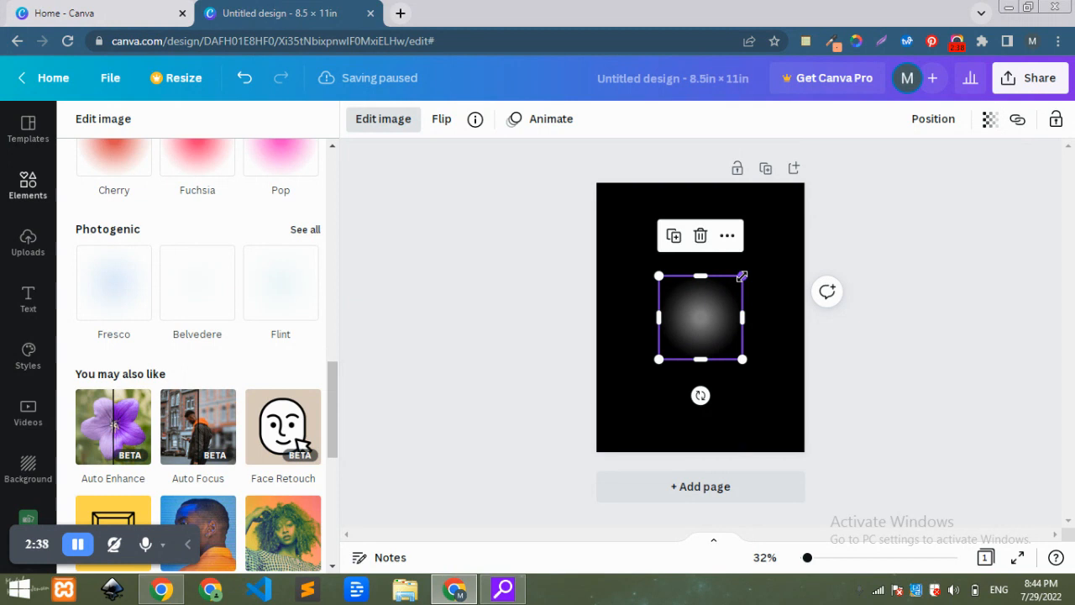
# Enlarge the glow graphic to span the full page width and lock it.
pyautogui.moveTo(743, 275); pyautogui.dragTo(805, 214)
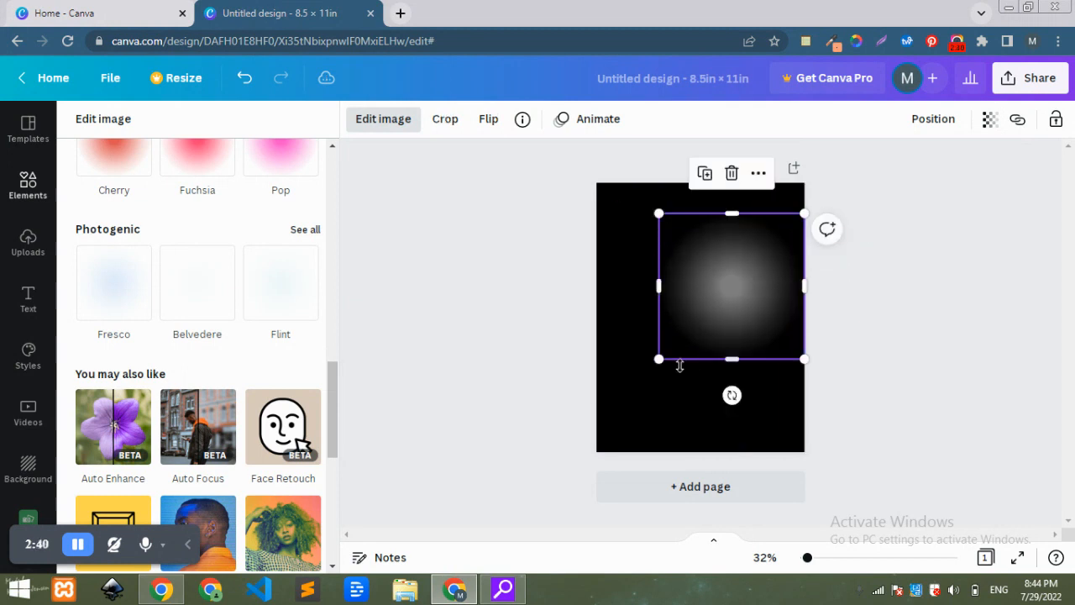
pyautogui.moveTo(659, 358); pyautogui.dragTo(598, 418)
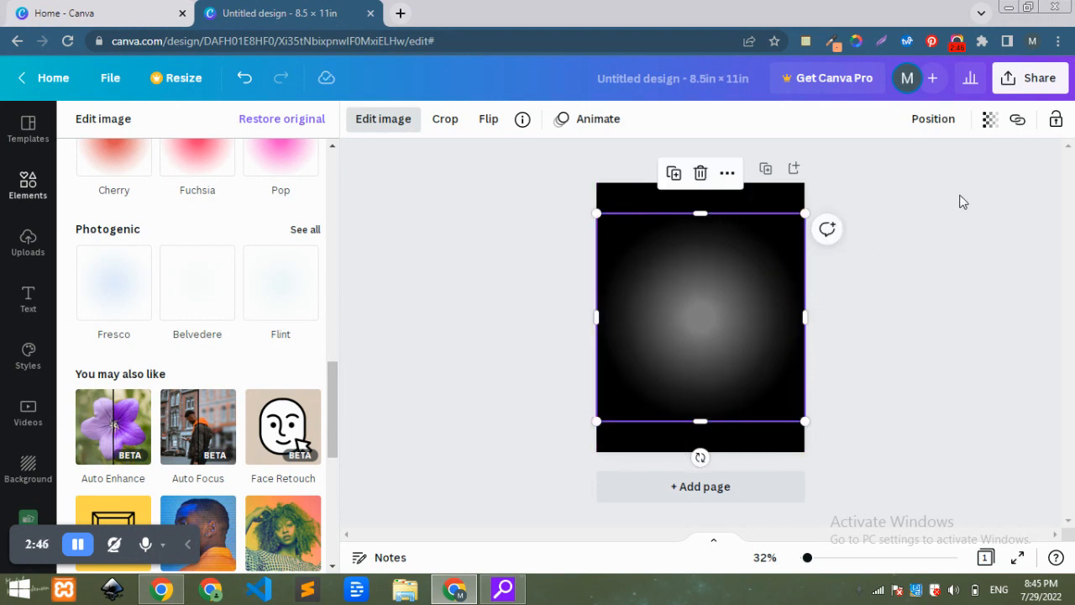
pyautogui.click(1057, 122)
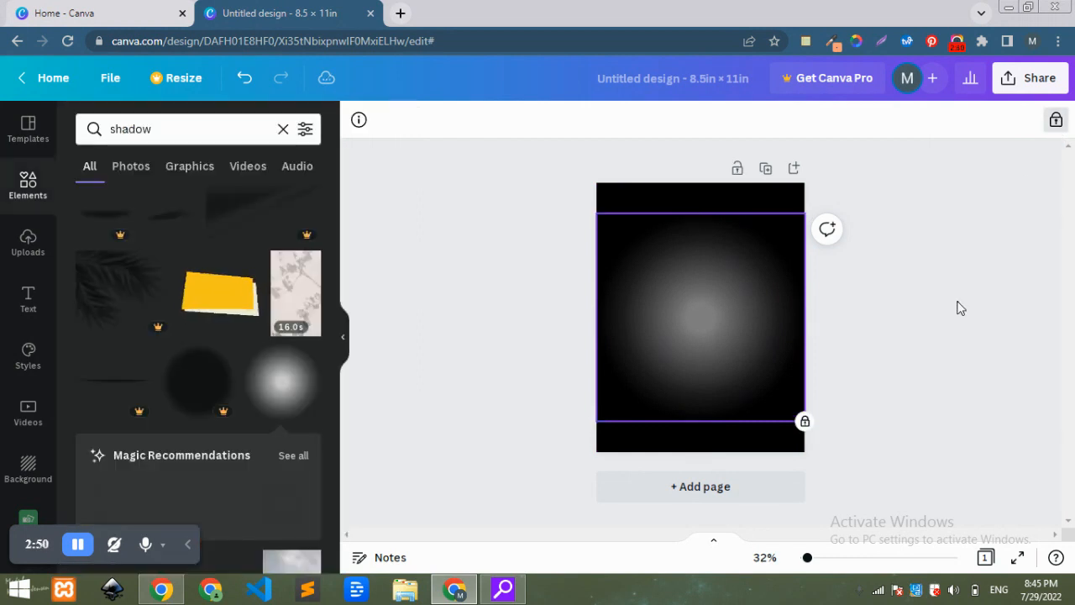
# Clear the element search and add a square rectangle in the middle of the page.
pyautogui.click(586, 311)
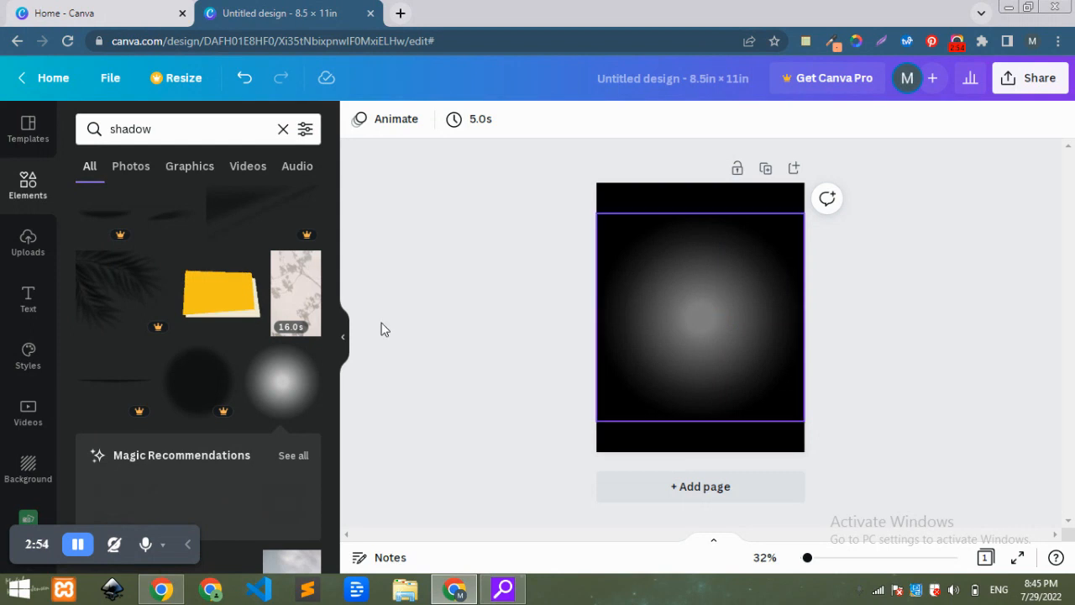
pyautogui.click(285, 130)
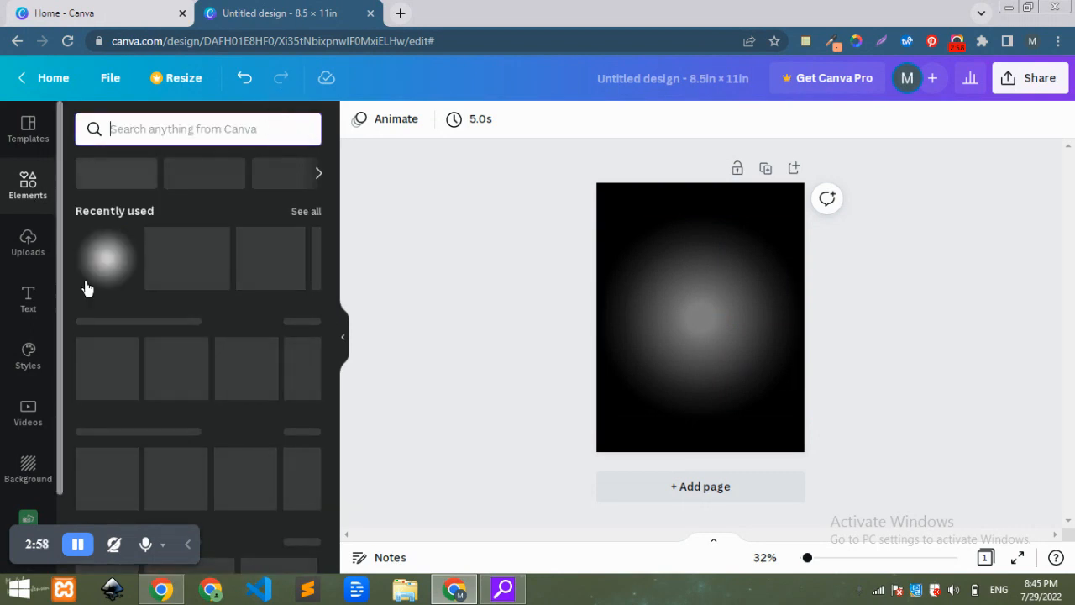
pyautogui.click(669, 312)
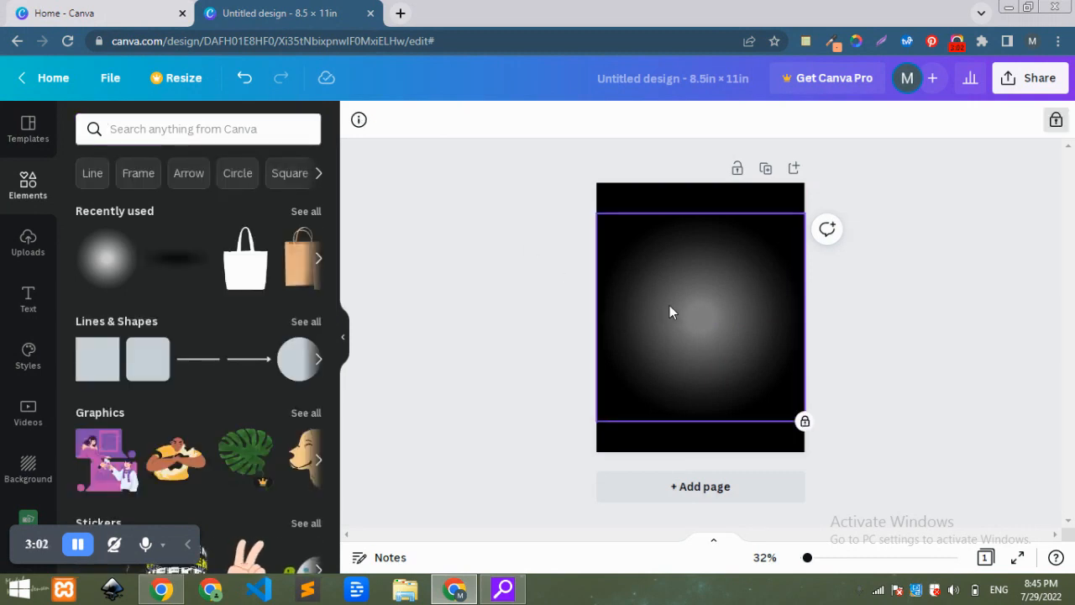
pyautogui.press('r')
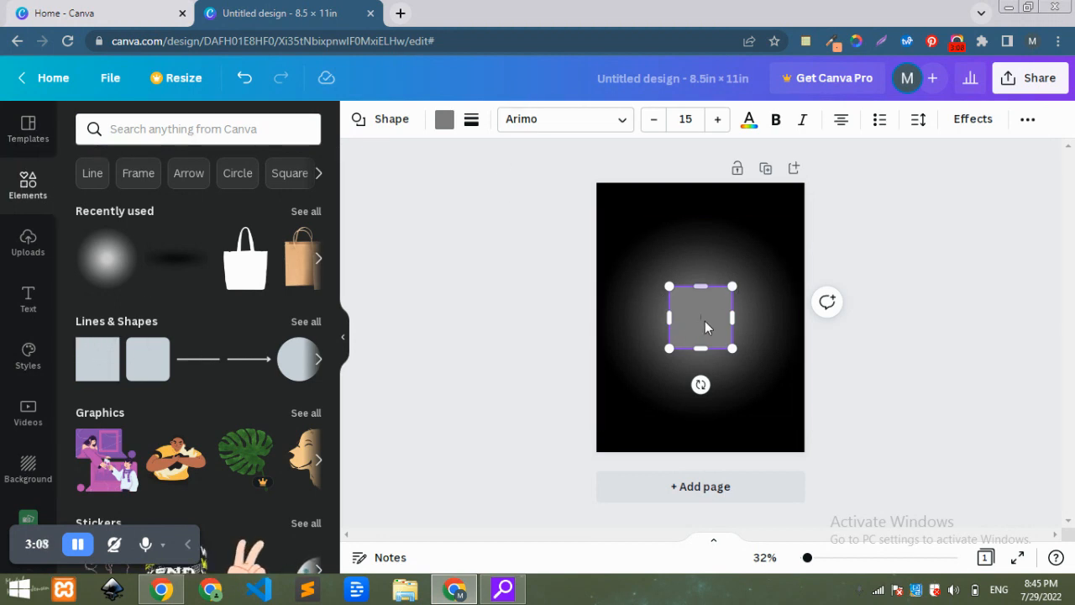
# Set the rectangle's fill colour to white.
pyautogui.click(445, 120)
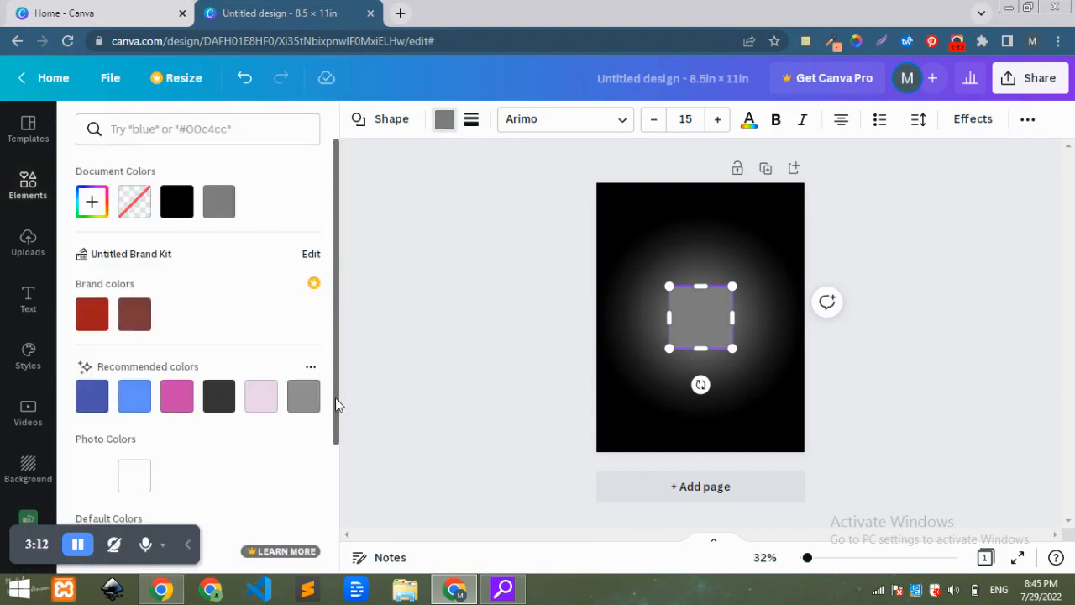
pyautogui.moveTo(335, 397); pyautogui.dragTo(334, 465)
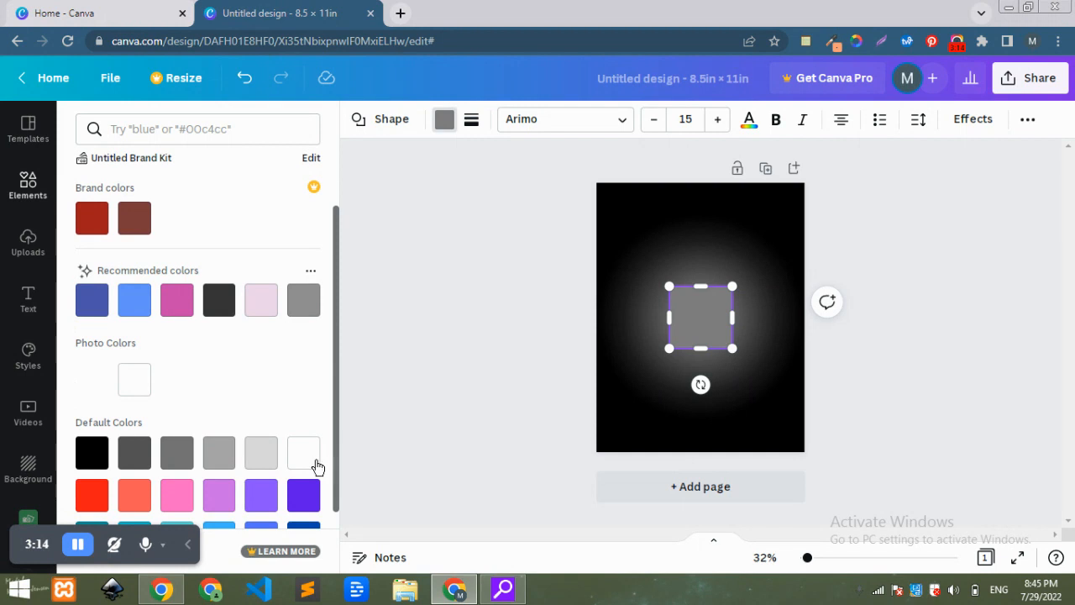
pyautogui.click(306, 456)
pyautogui.click(469, 295)
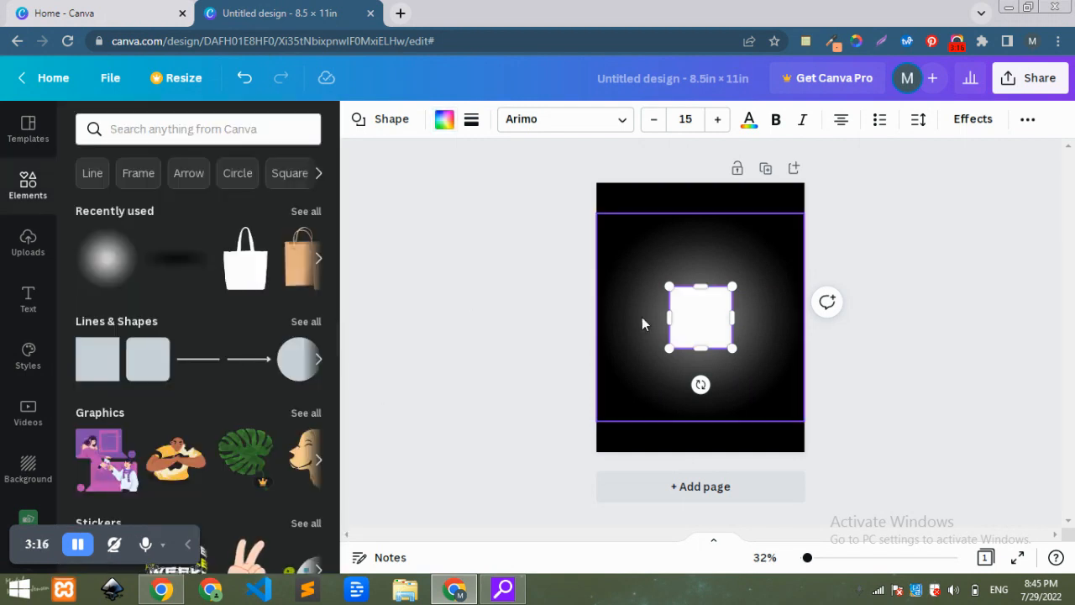
# Resize the white square into a taller portrait card in the upper middle of the page.
pyautogui.moveTo(735, 285); pyautogui.dragTo(767, 220)
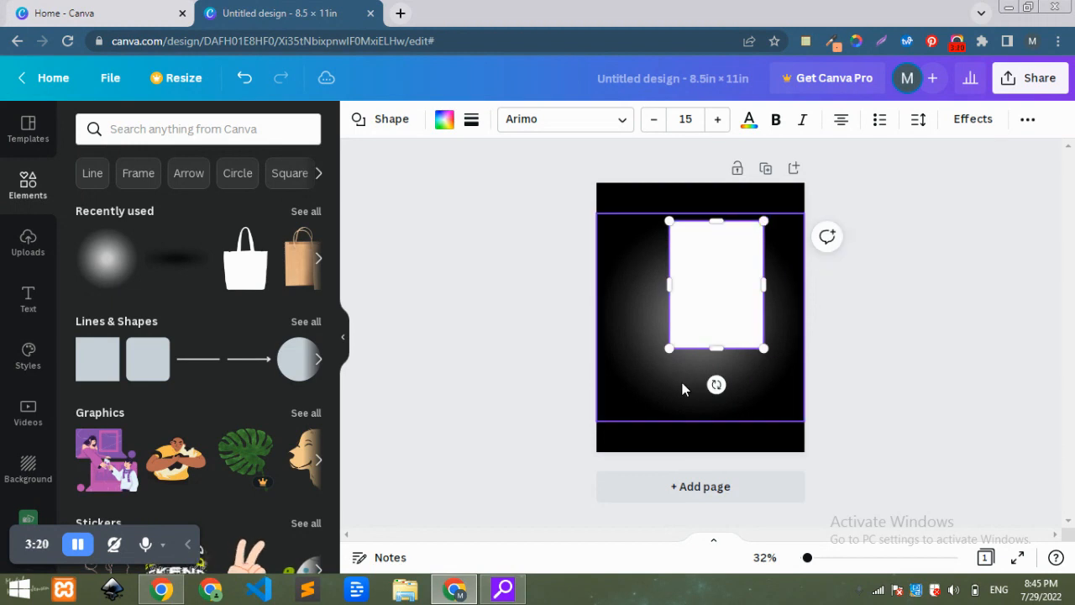
pyautogui.moveTo(669, 346); pyautogui.dragTo(653, 377)
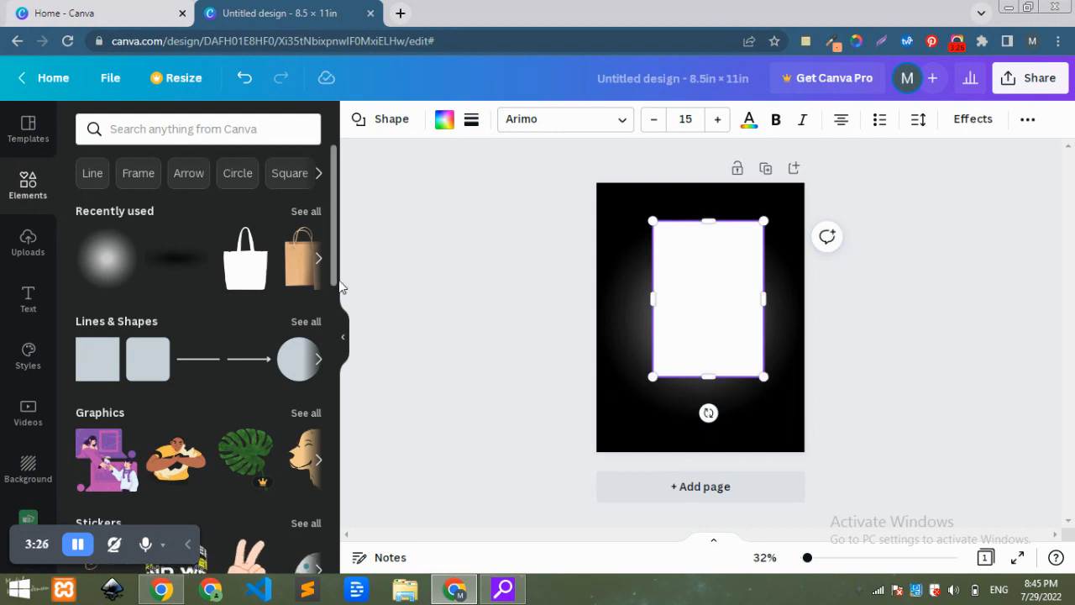
# Add a single-photo grid from the elements and fit it over the upper part of the white card.
pyautogui.moveTo(335, 252); pyautogui.dragTo(338, 420)
pyautogui.scroll(-5, 344, 476)
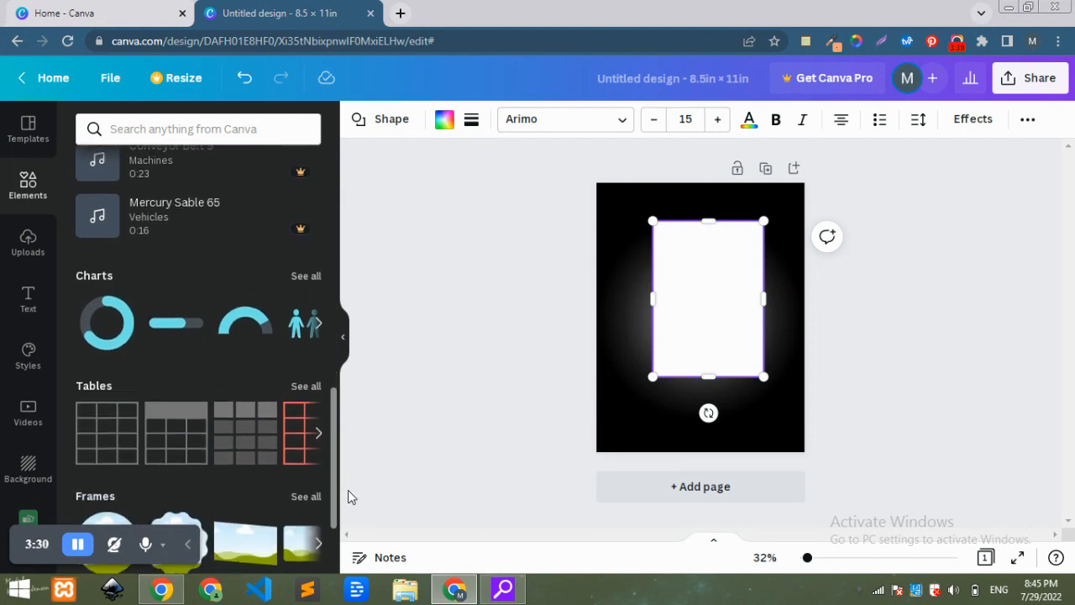
pyautogui.scroll(-2, 328, 554)
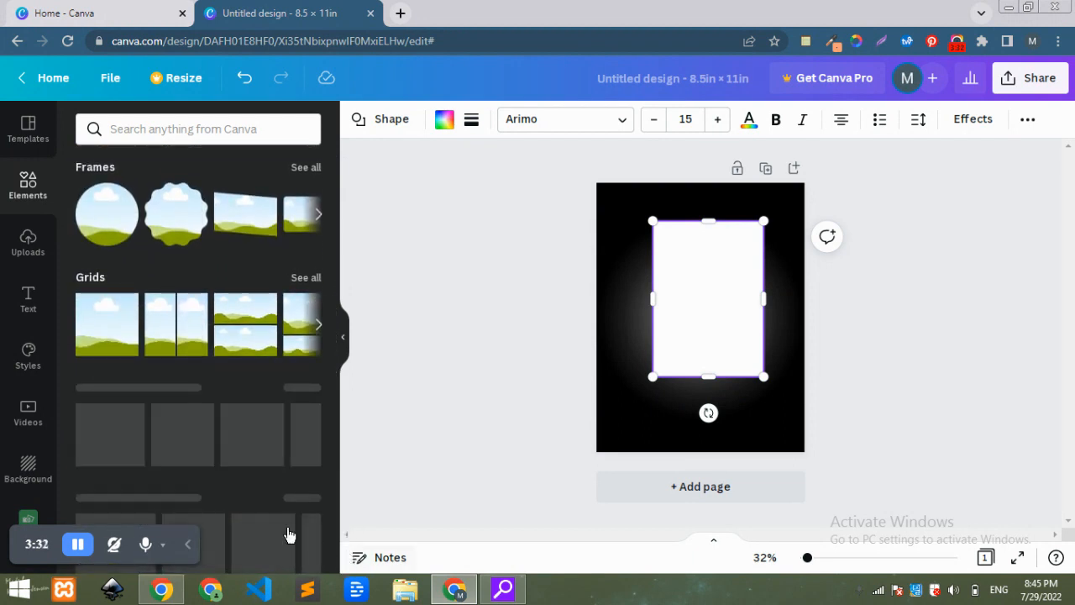
pyautogui.click(103, 345)
pyautogui.moveTo(701, 173); pyautogui.dragTo(701, 231)
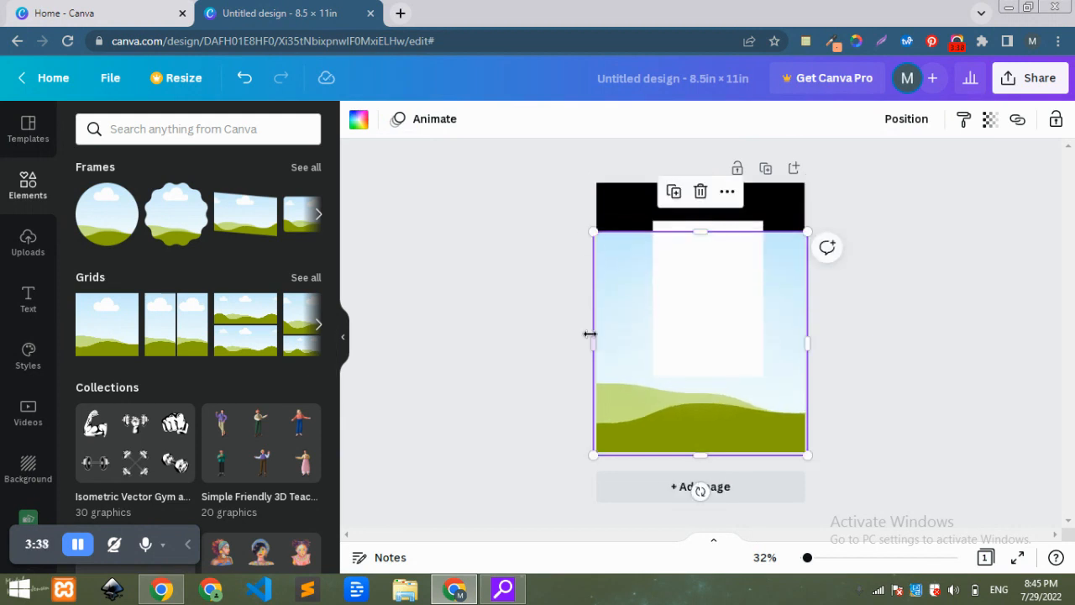
pyautogui.moveTo(629, 329); pyautogui.dragTo(661, 324)
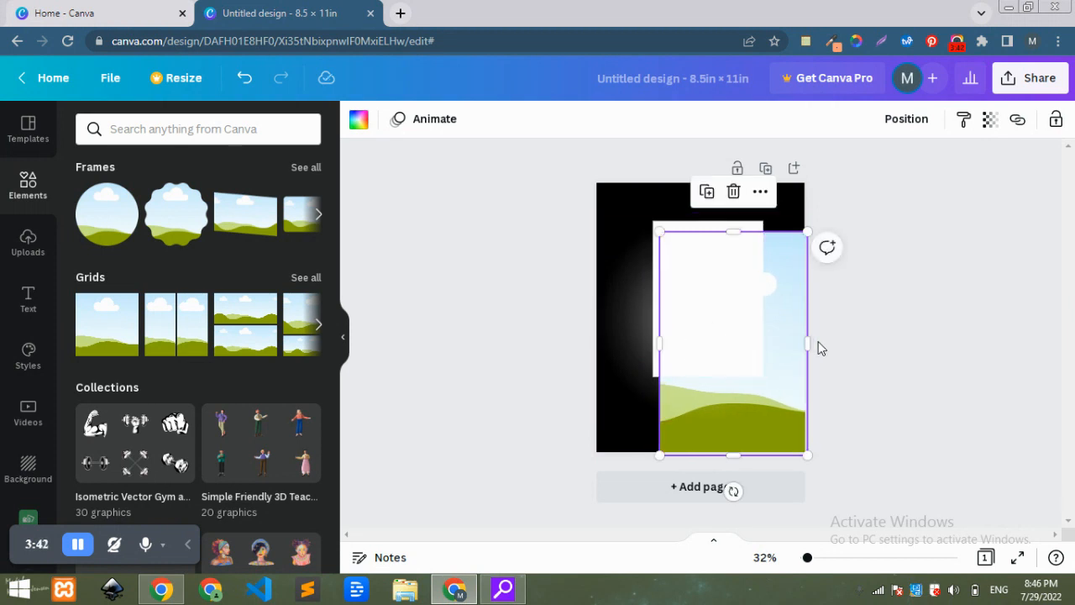
pyautogui.moveTo(800, 341); pyautogui.dragTo(758, 330)
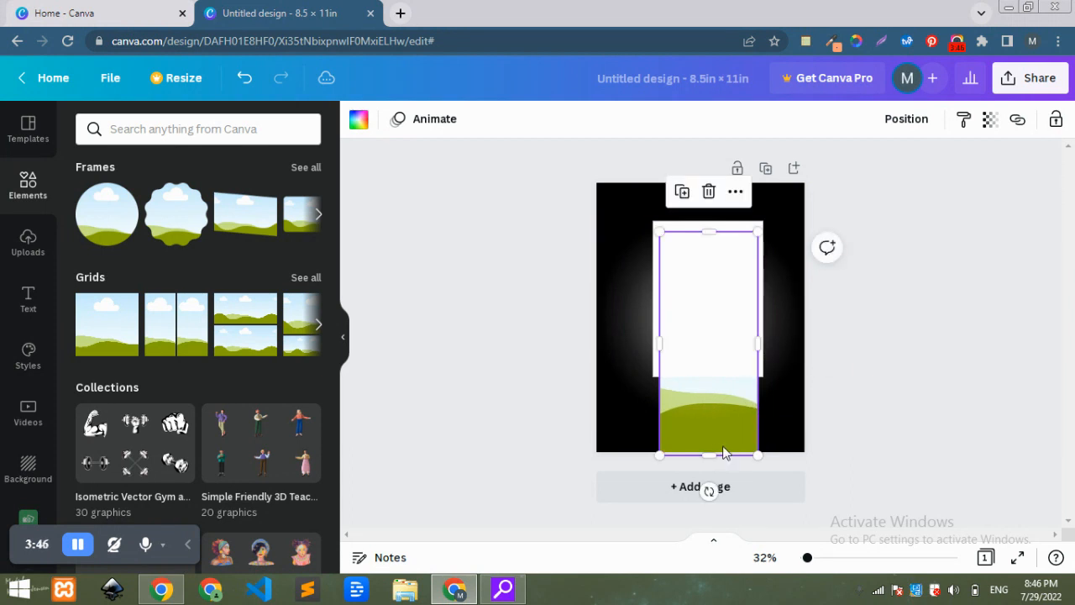
pyautogui.moveTo(712, 454); pyautogui.dragTo(704, 326)
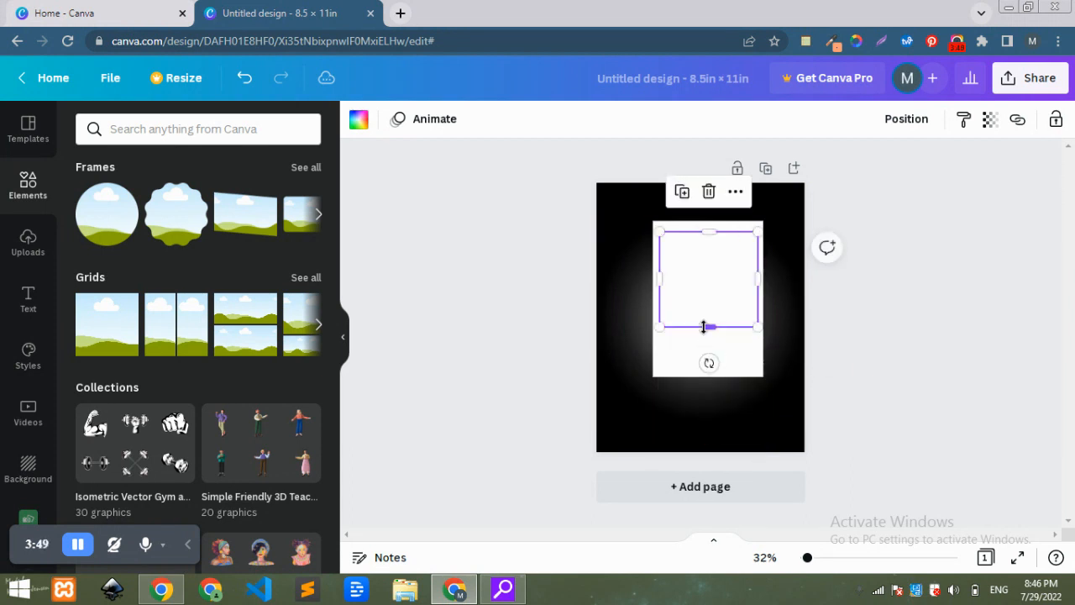
# Bring the grid forward so it sits in front of the white card.
pyautogui.click(909, 119)
pyautogui.click(704, 172)
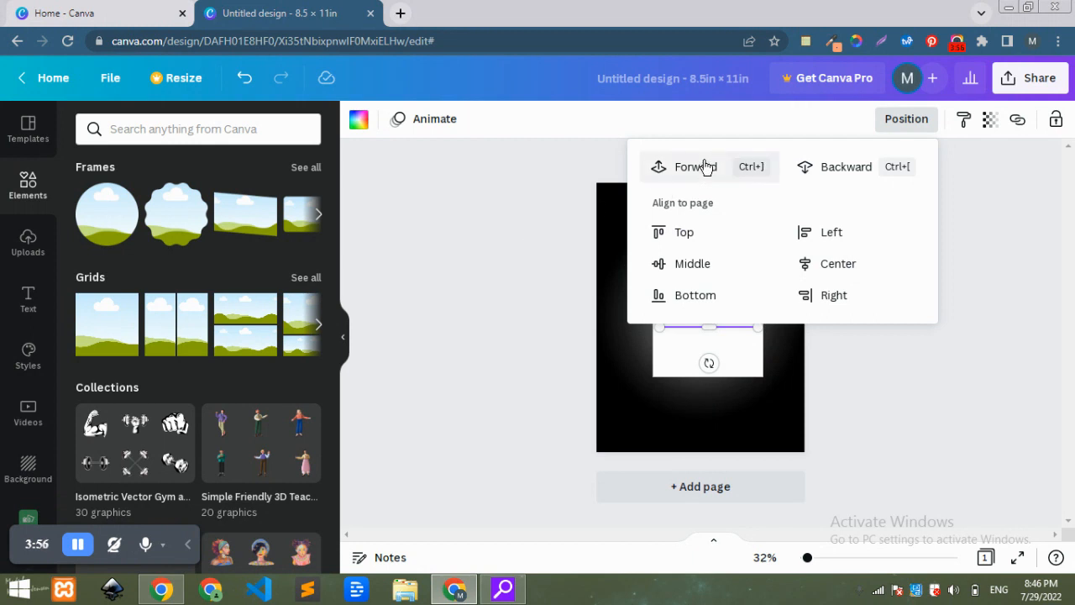
pyautogui.click(701, 167)
pyautogui.click(524, 235)
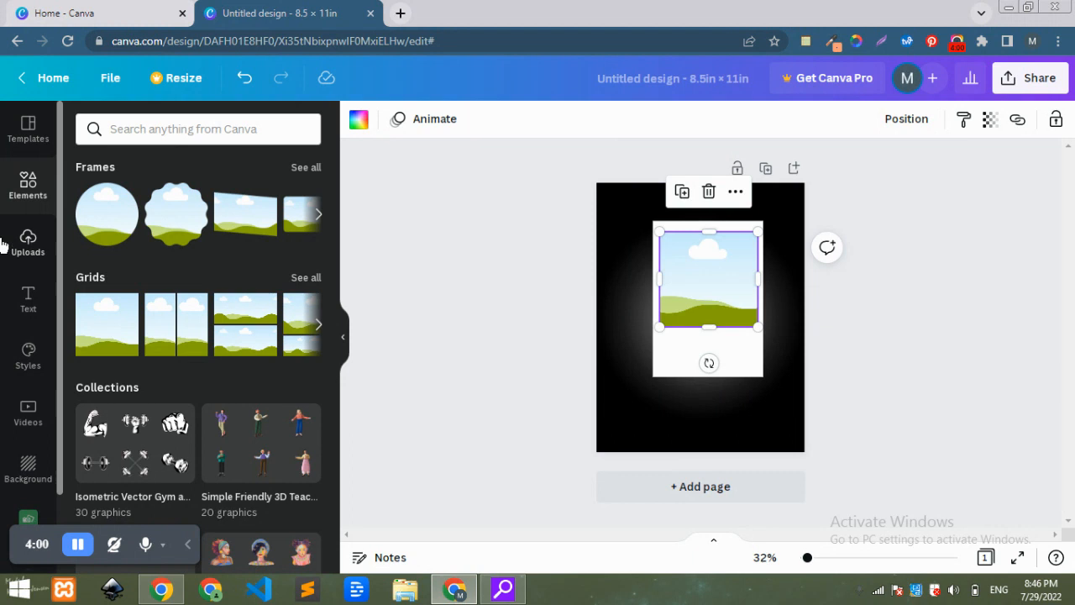
# Open the Pixabay app and search it for shoes.
pyautogui.moveTo(59, 402); pyautogui.dragTo(53, 474)
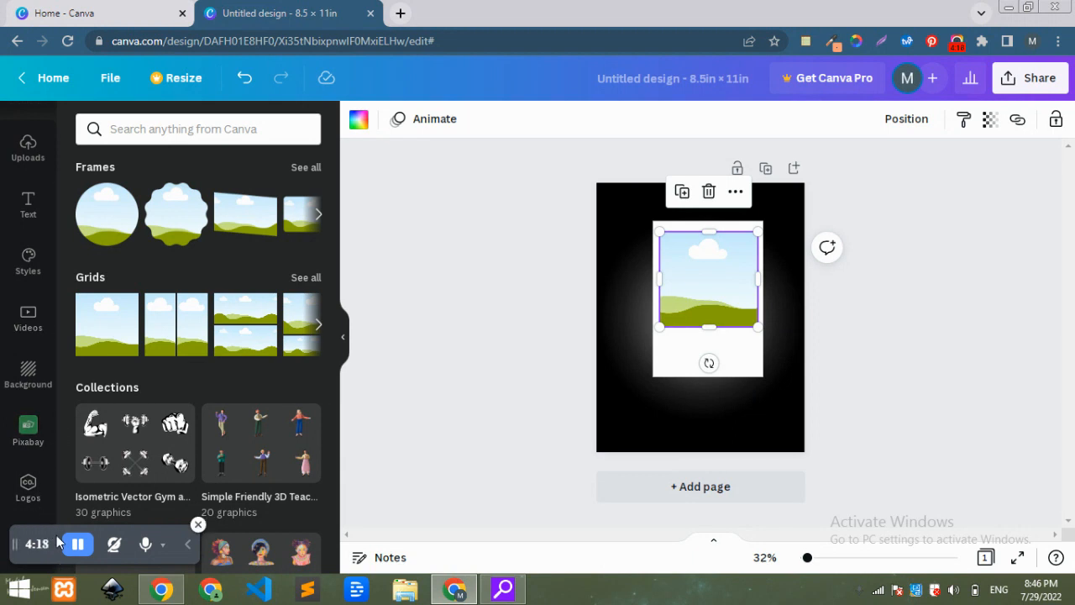
pyautogui.moveTo(54, 486)
pyautogui.mouseDown()
pyautogui.moveTo(47, 558)
pyautogui.moveTo(59, 309)
pyautogui.moveTo(64, 490)
pyautogui.mouseUp()
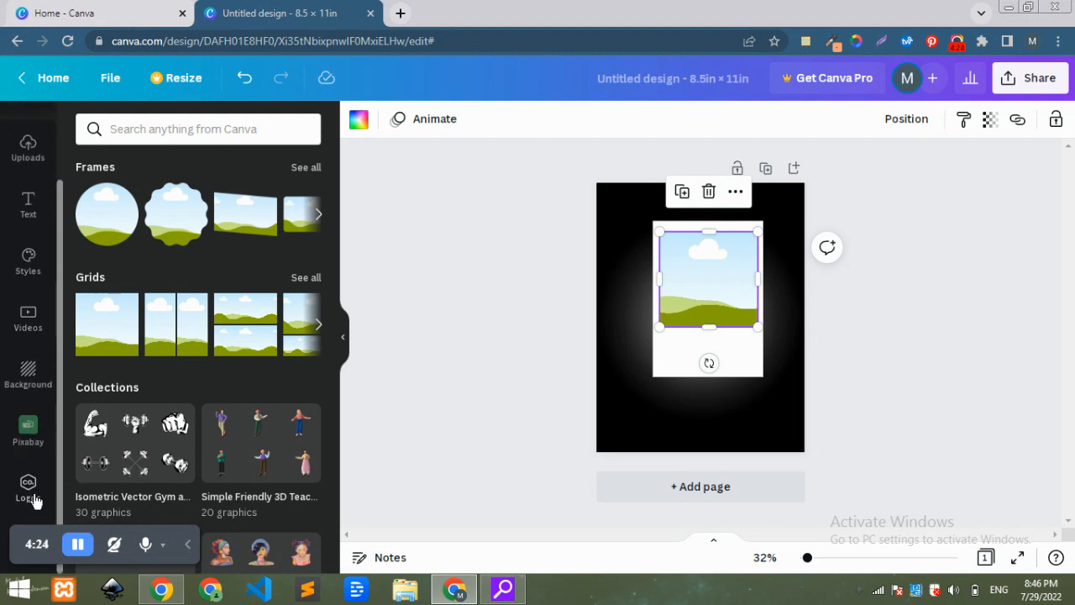
pyautogui.click(32, 437)
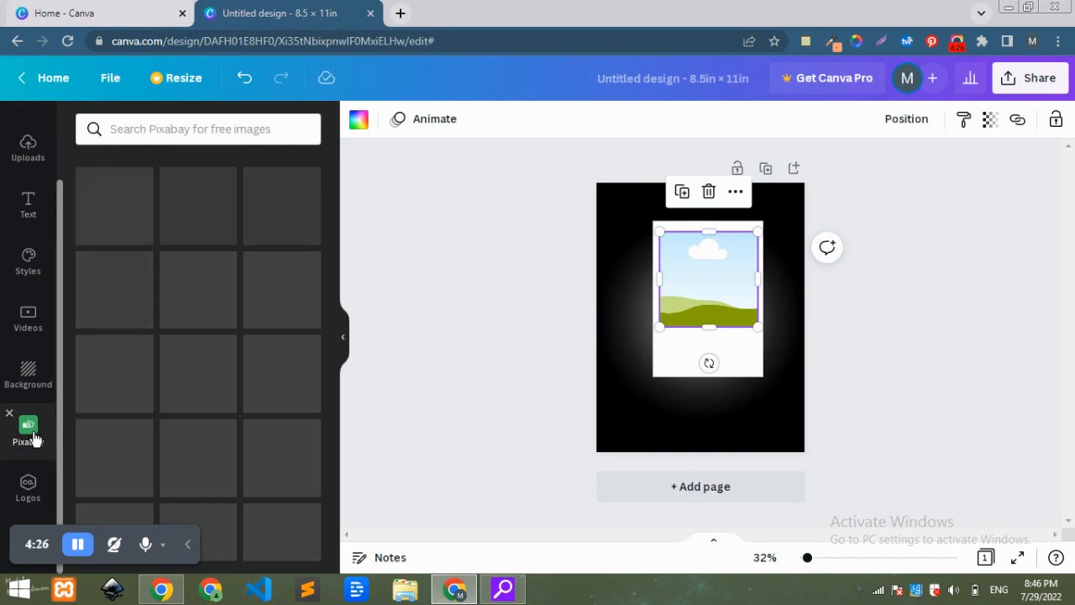
pyautogui.click(187, 130)
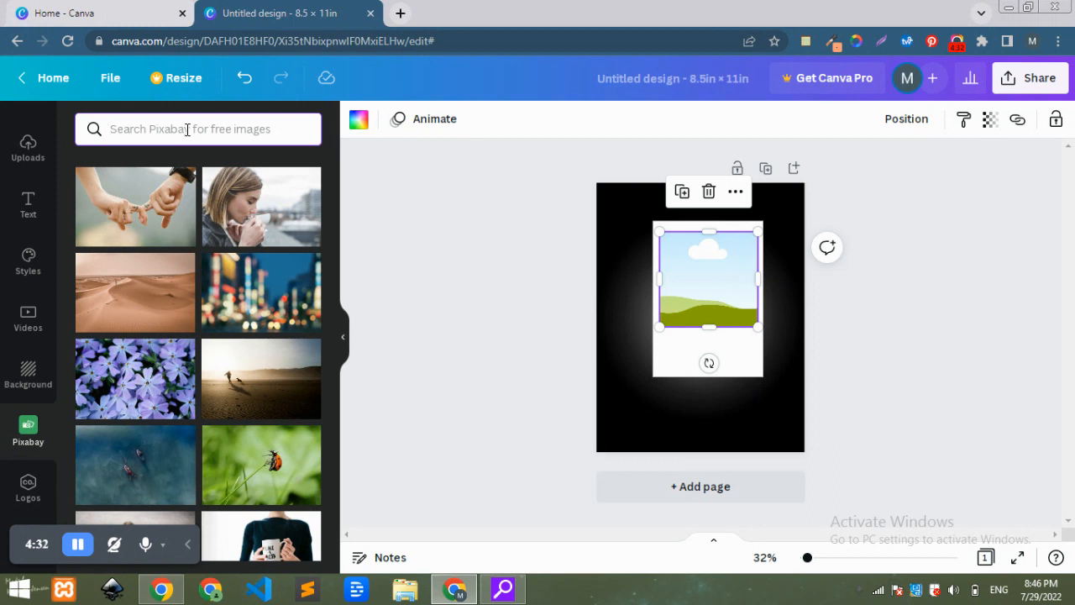
pyautogui.write('shoes')
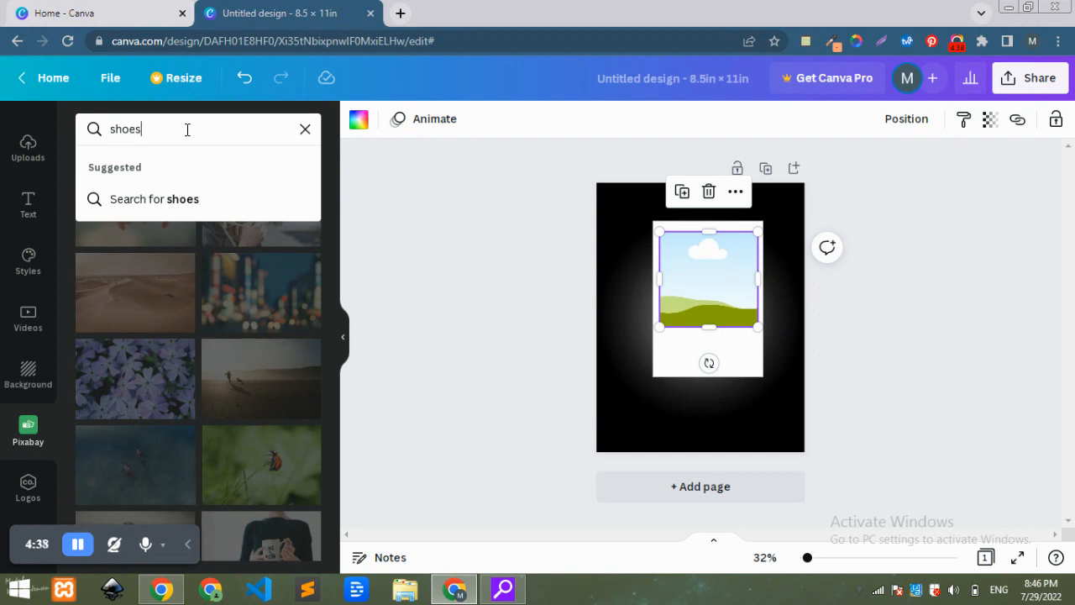
pyautogui.press('Return')
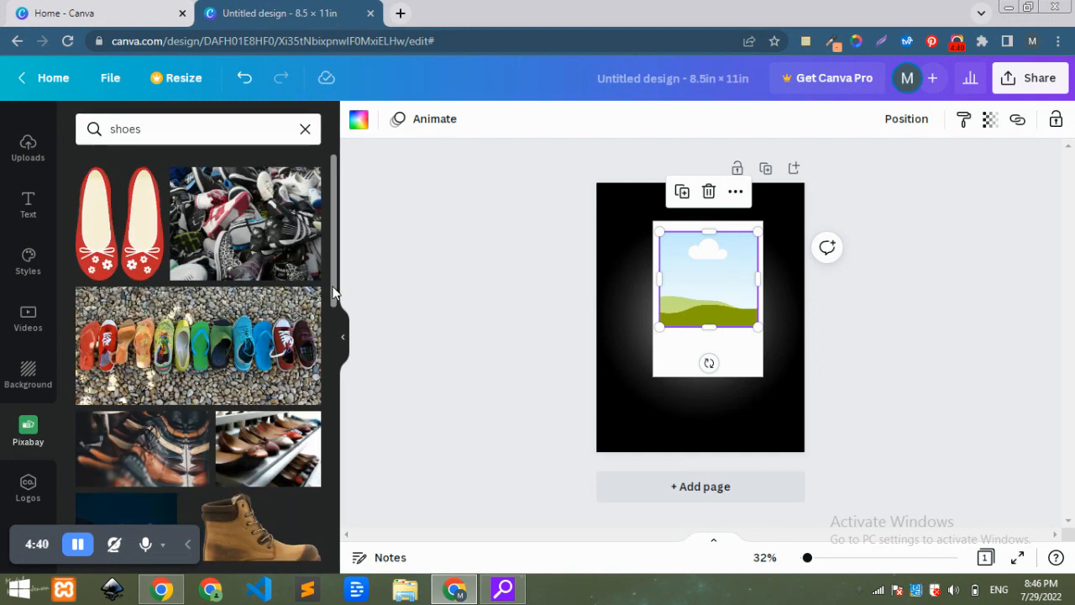
# Fill the grid with the white sneakers photo from the shoes results.
pyautogui.moveTo(333, 284); pyautogui.dragTo(359, 416)
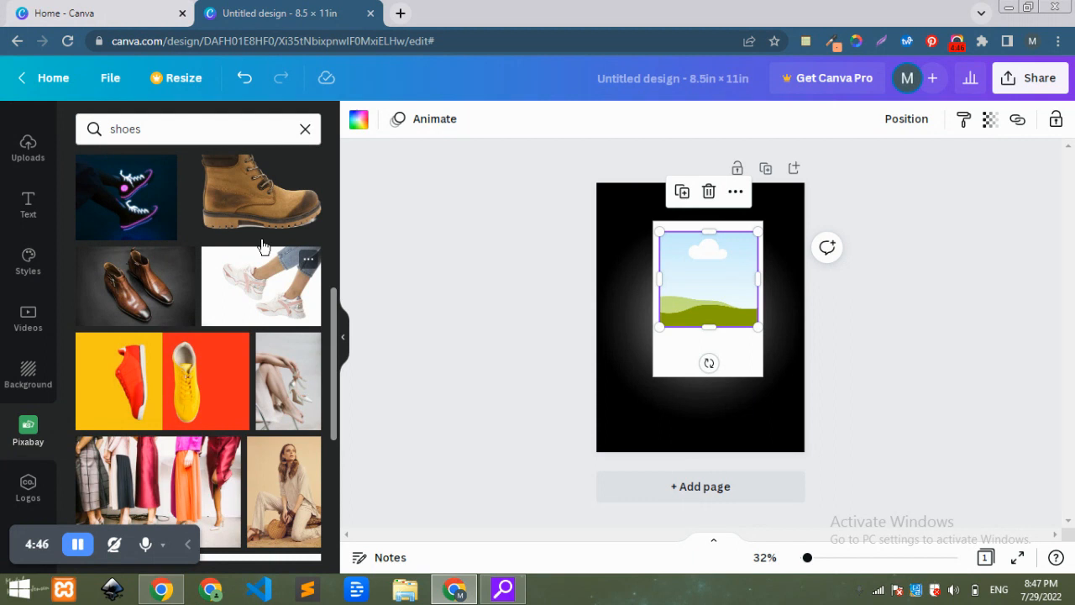
pyautogui.moveTo(263, 289); pyautogui.dragTo(695, 269)
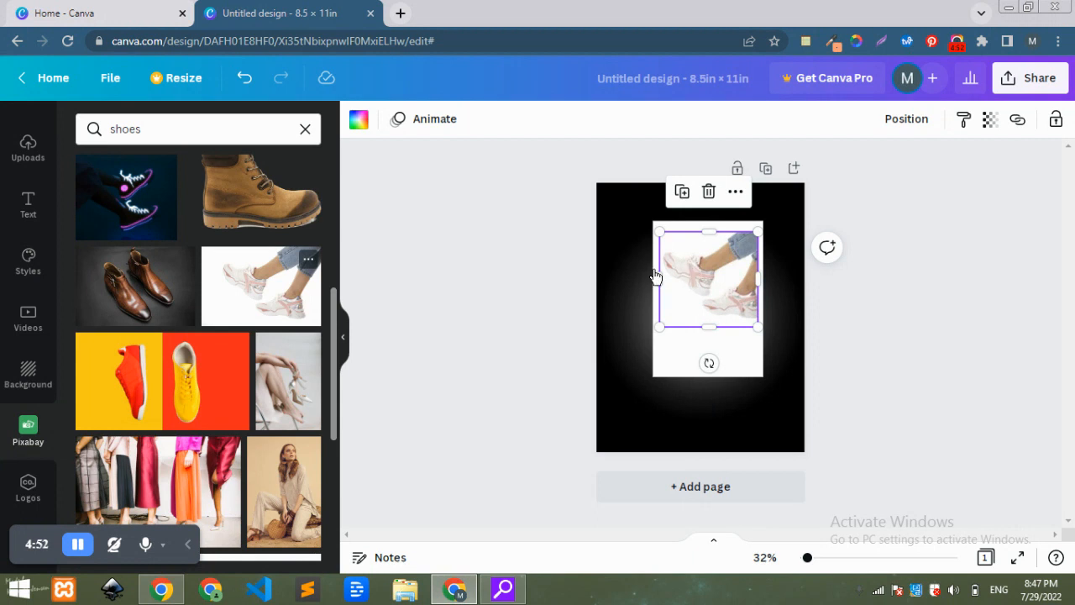
pyautogui.click(281, 304)
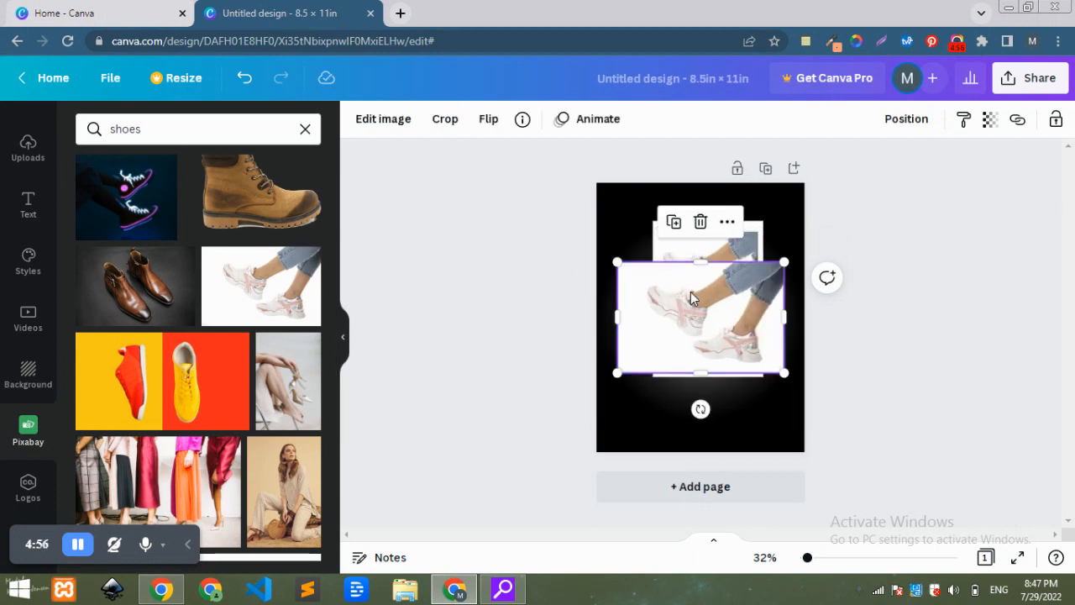
pyautogui.moveTo(691, 298); pyautogui.dragTo(683, 359)
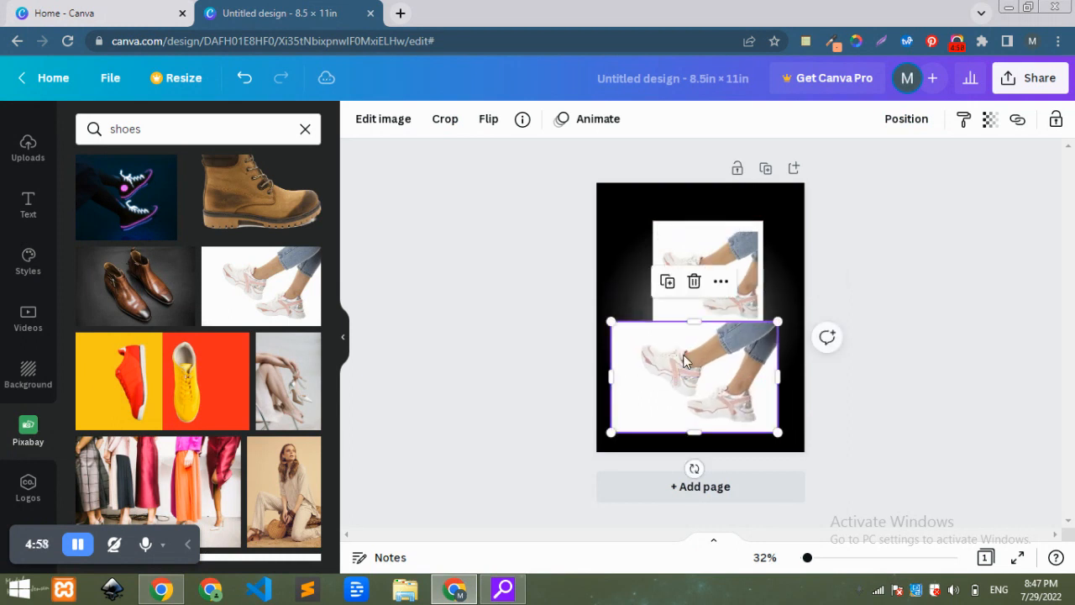
pyautogui.click(724, 247)
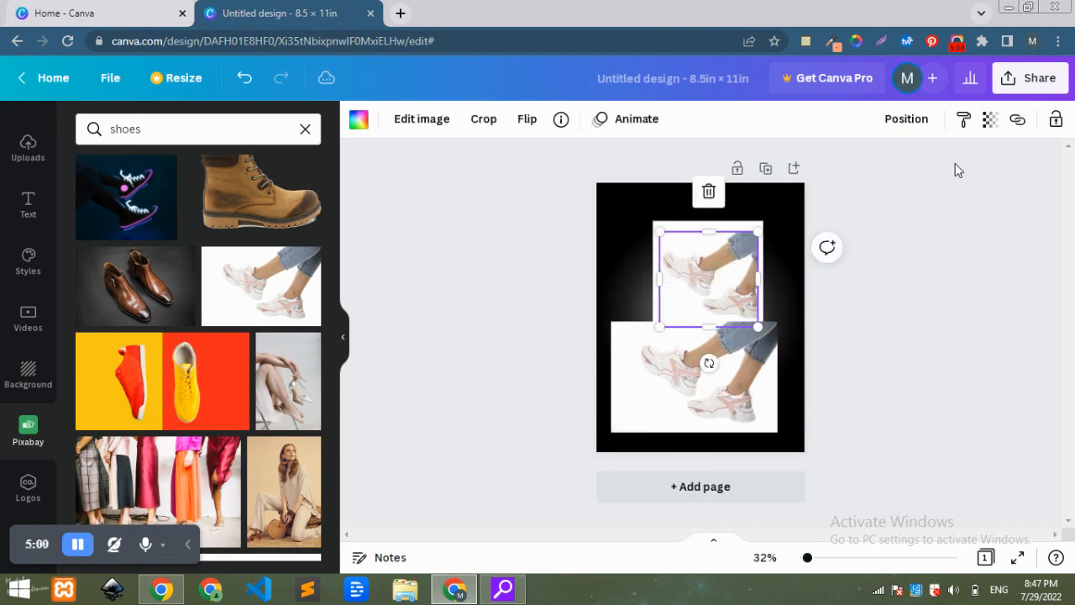
pyautogui.click(709, 194)
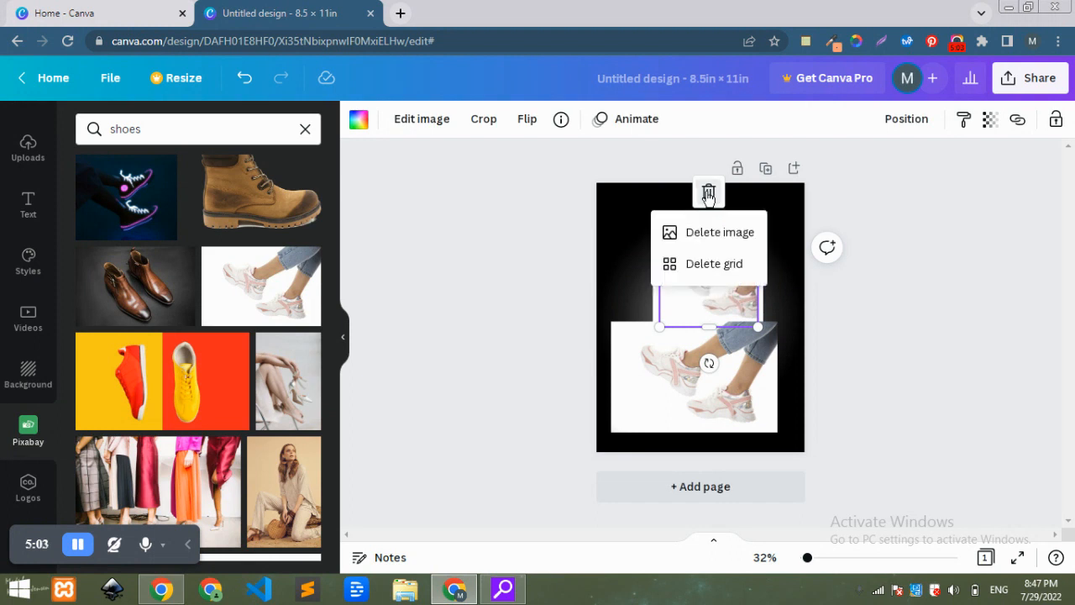
pyautogui.click(718, 233)
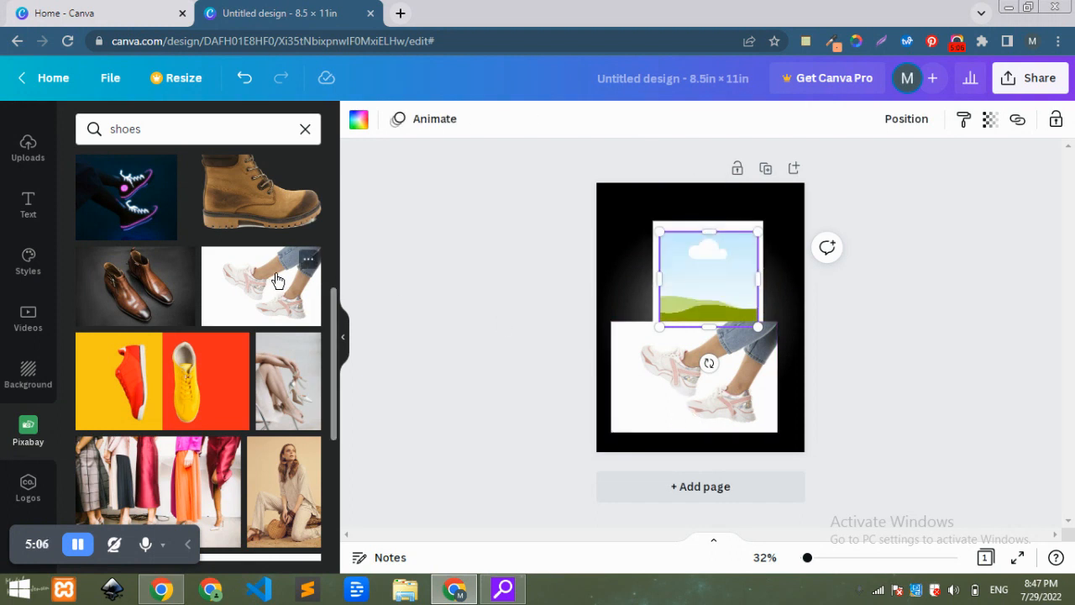
pyautogui.moveTo(685, 389); pyautogui.dragTo(694, 299)
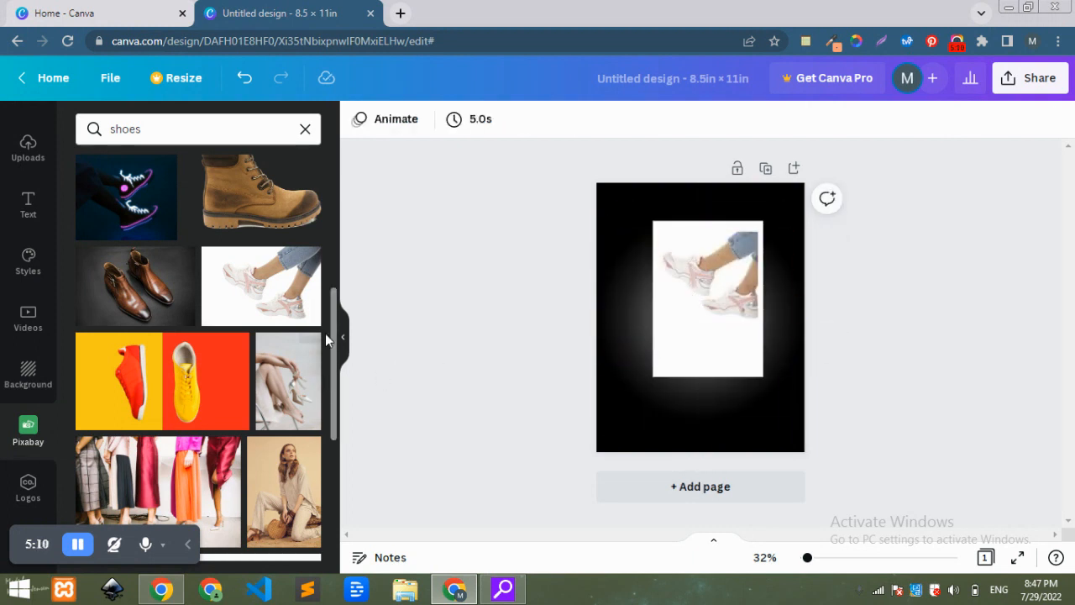
# Replace the grid's photo with the shoe-shelf picture from the results.
pyautogui.moveTo(334, 334); pyautogui.dragTo(344, 522)
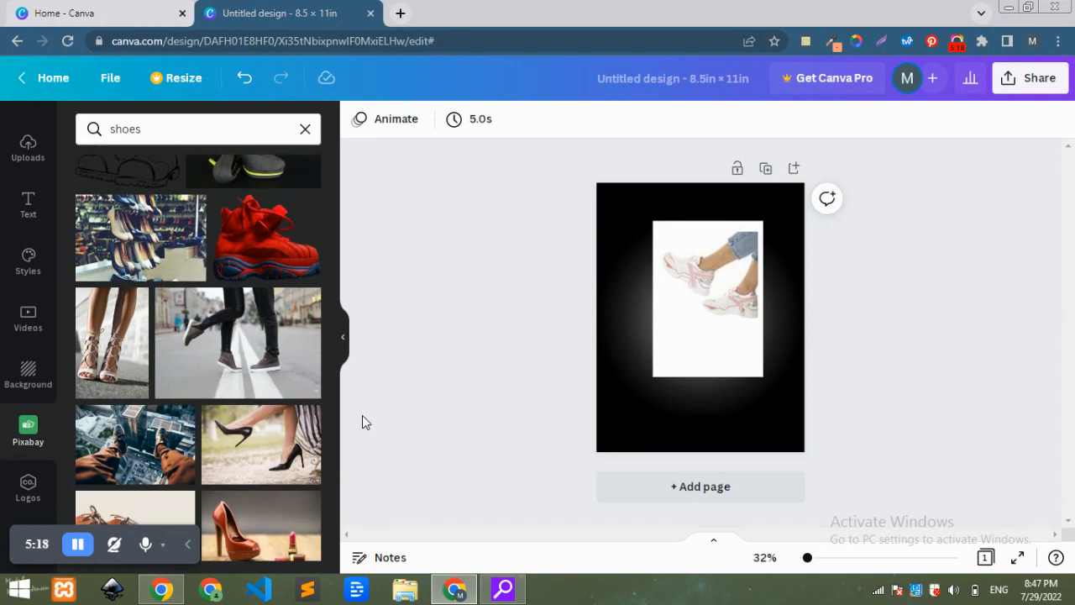
pyautogui.click(141, 235)
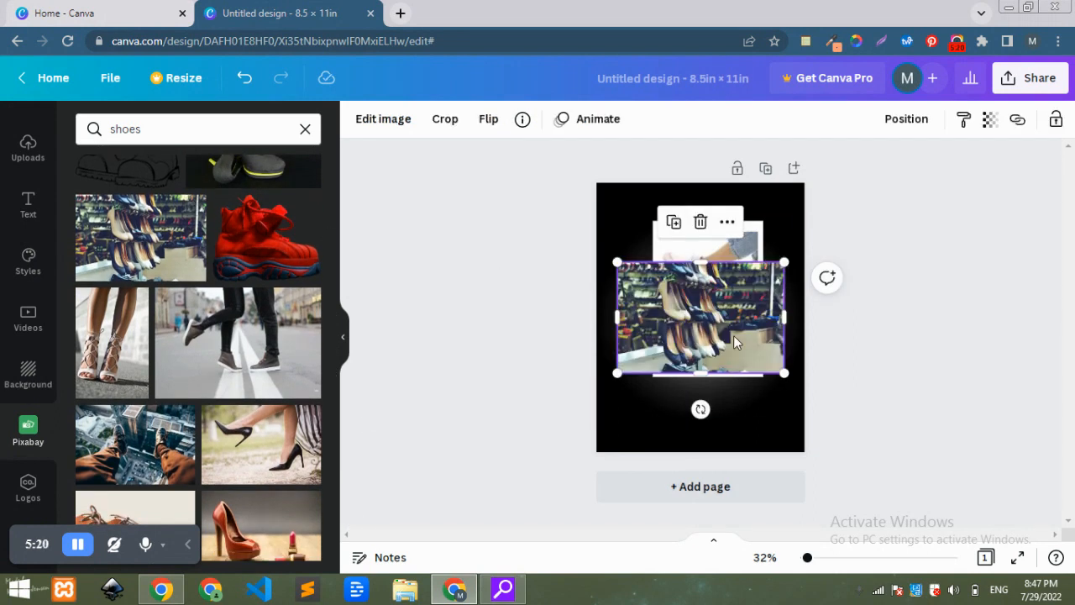
pyautogui.moveTo(729, 335); pyautogui.dragTo(724, 244)
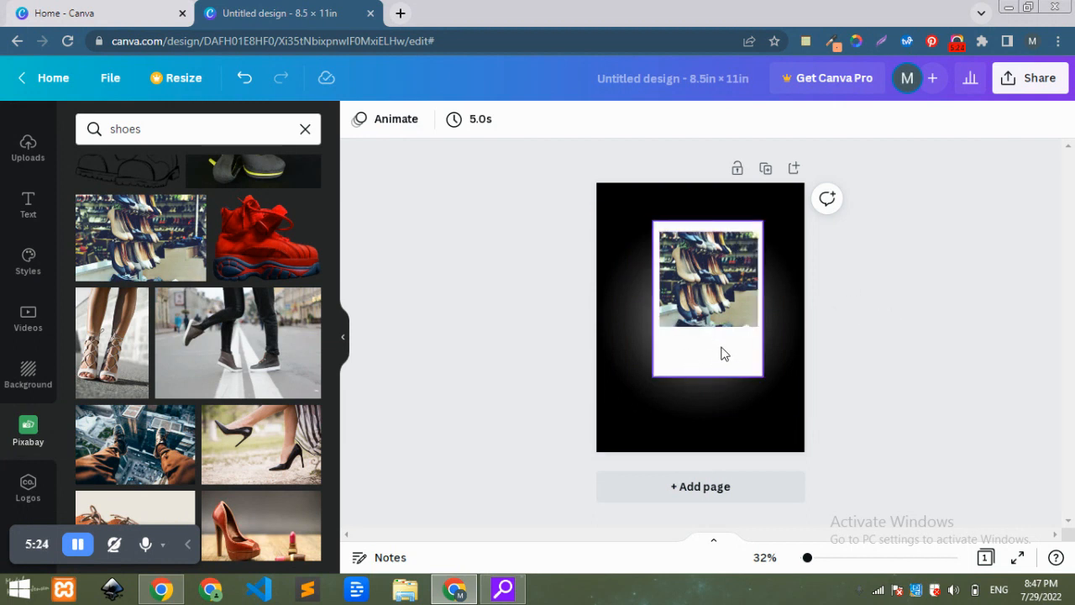
# Extend the photo grid downward to about 4 × 4.7 inside the white card.
pyautogui.click(717, 319)
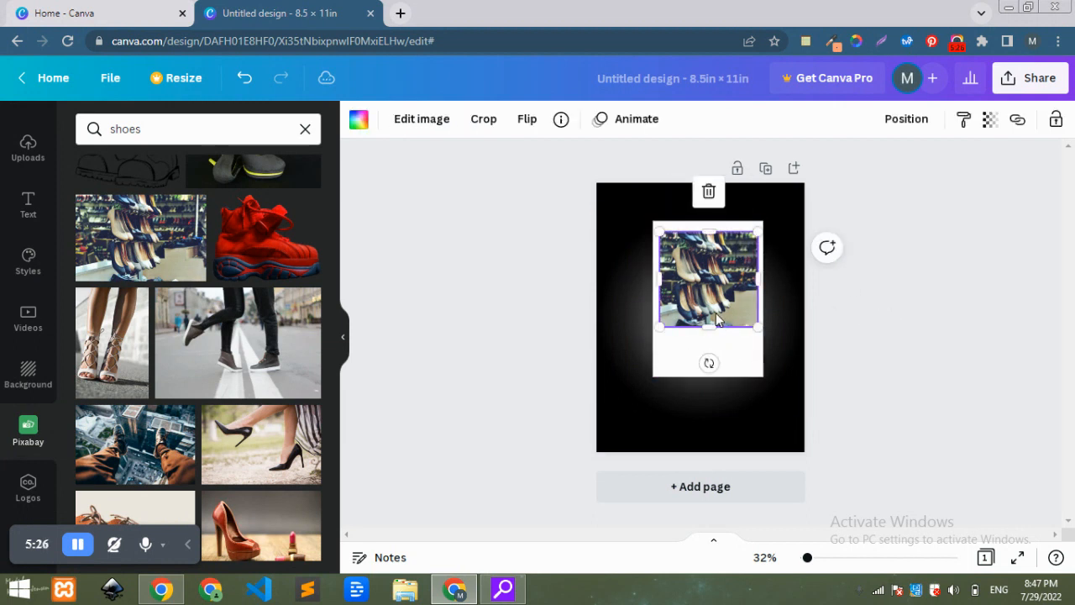
pyautogui.moveTo(709, 331); pyautogui.dragTo(711, 343)
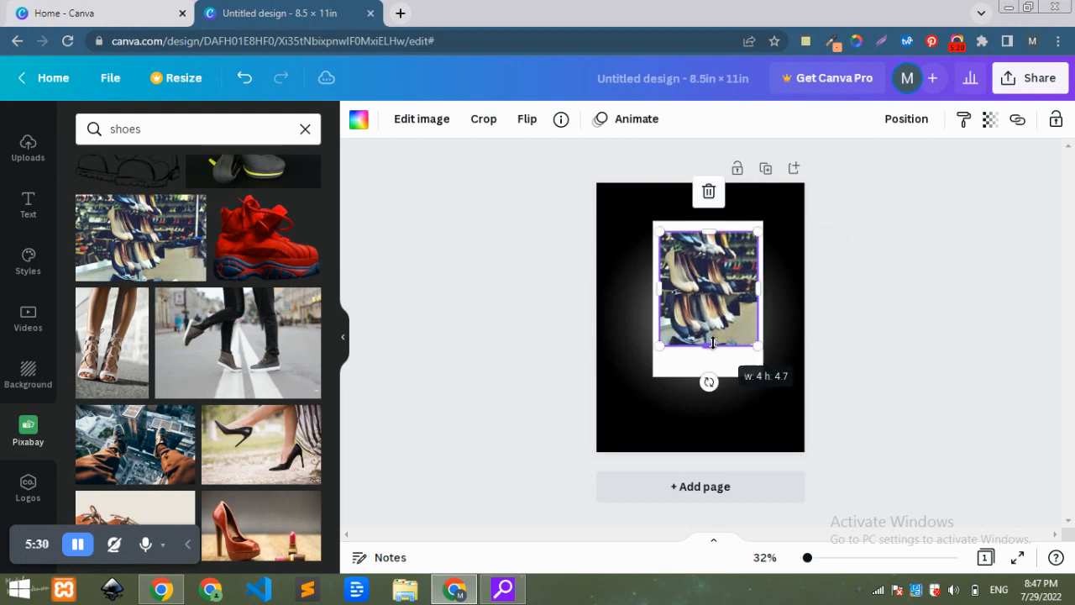
pyautogui.click(365, 378)
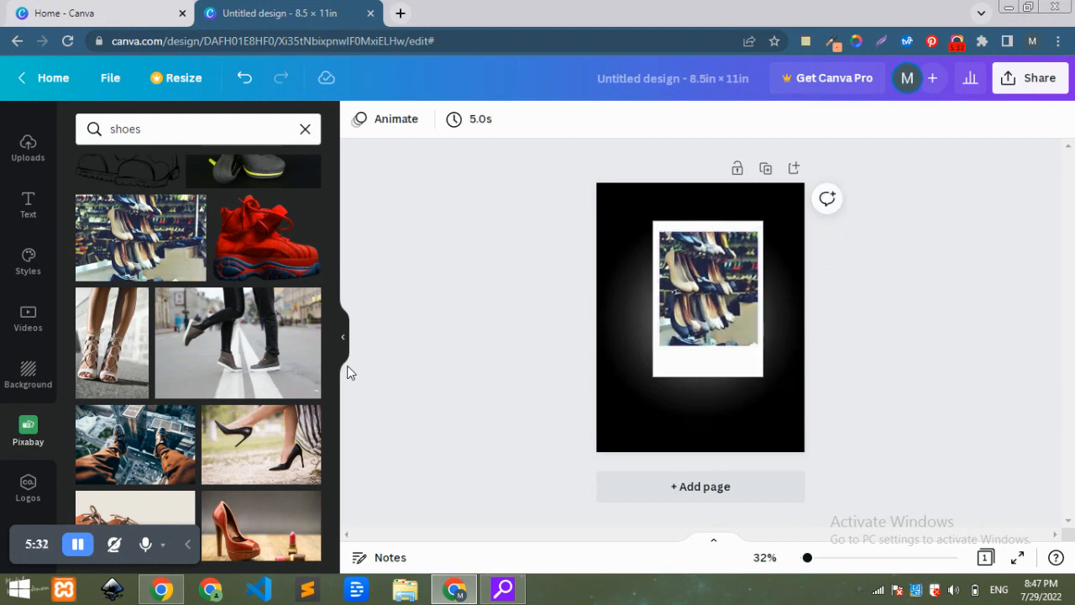
# Center the white card horizontally on the page using its position options.
pyautogui.click(685, 339)
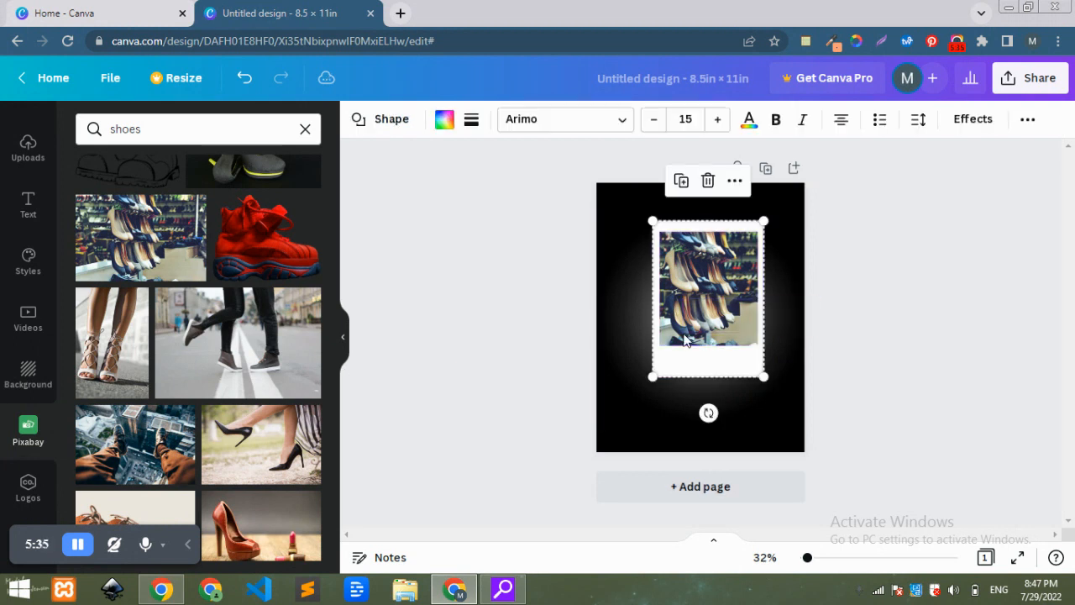
pyautogui.click(896, 258)
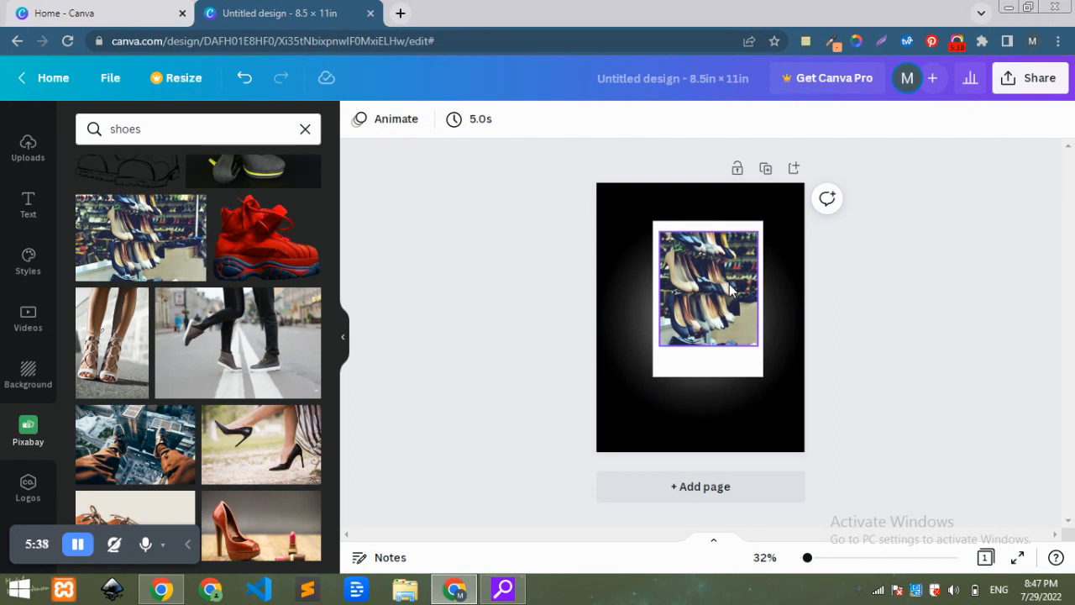
pyautogui.click(709, 313)
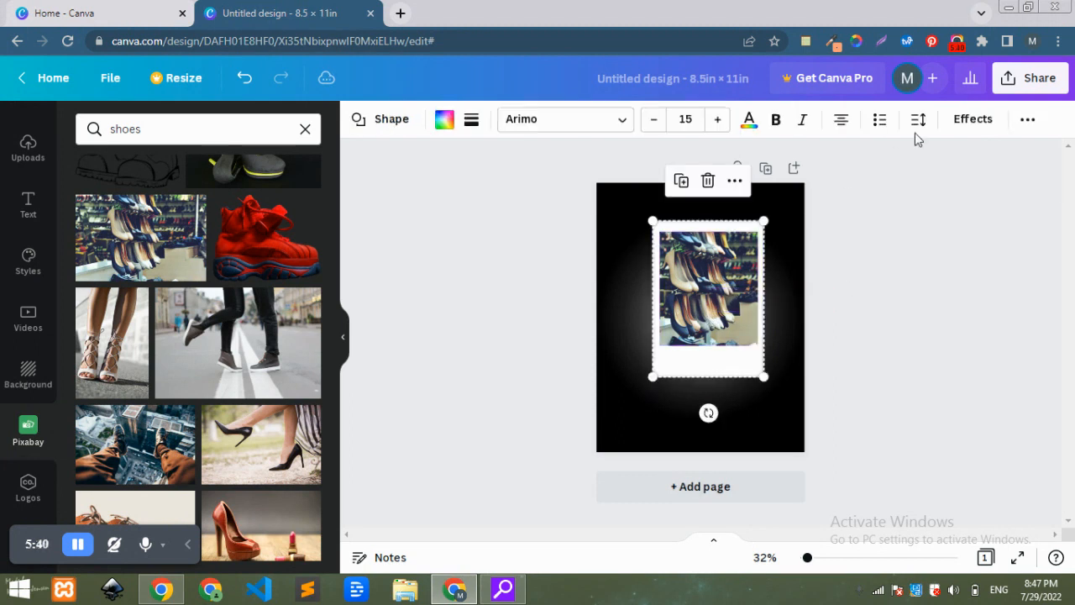
pyautogui.click(1023, 122)
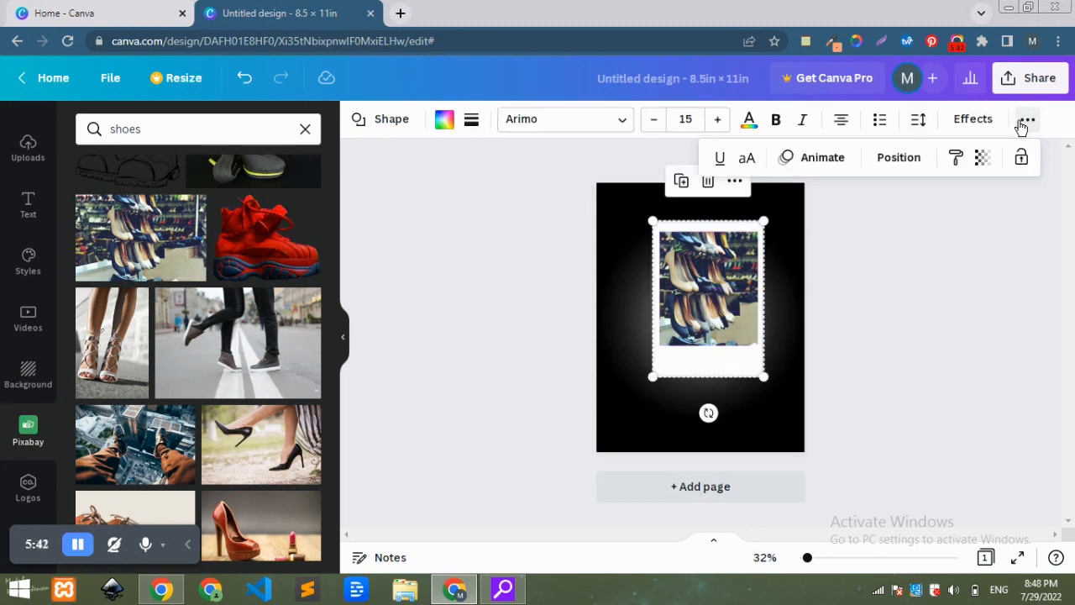
pyautogui.click(907, 160)
pyautogui.click(836, 301)
pyautogui.click(967, 265)
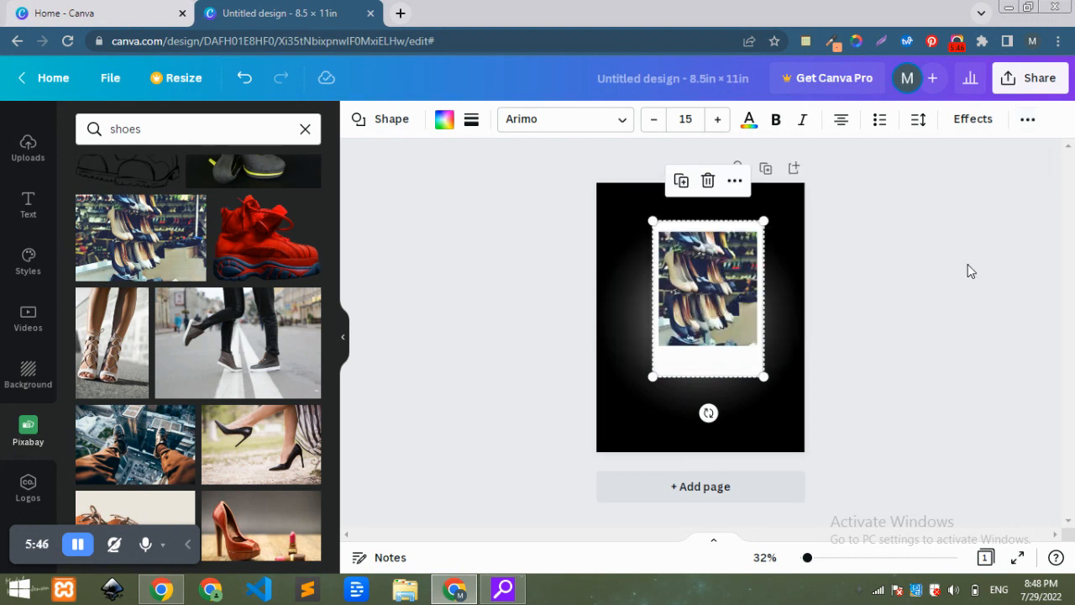
pyautogui.click(968, 266)
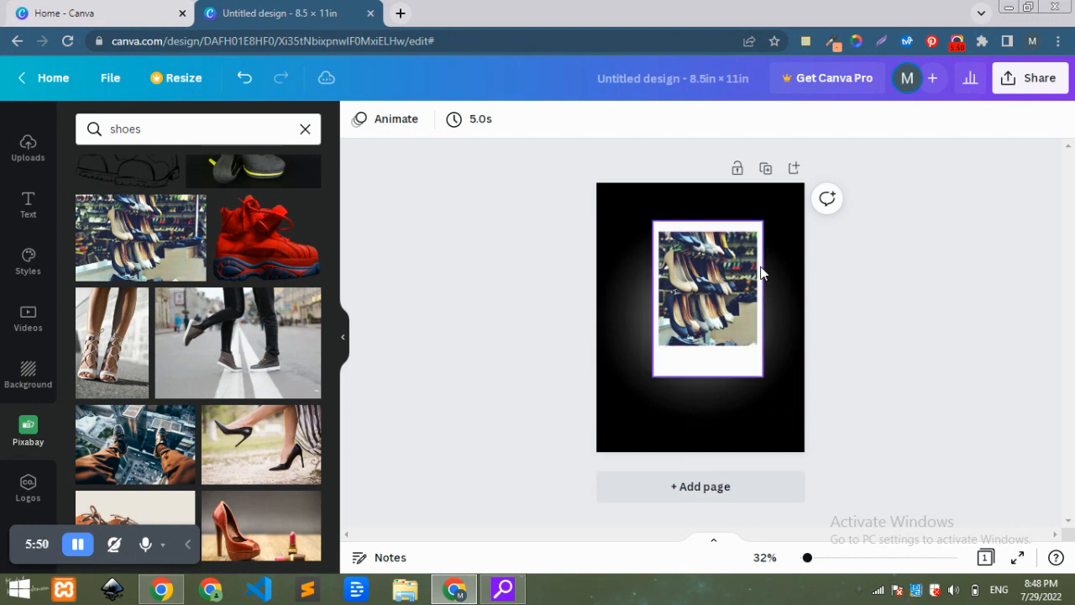
pyautogui.moveTo(822, 266); pyautogui.dragTo(732, 294)
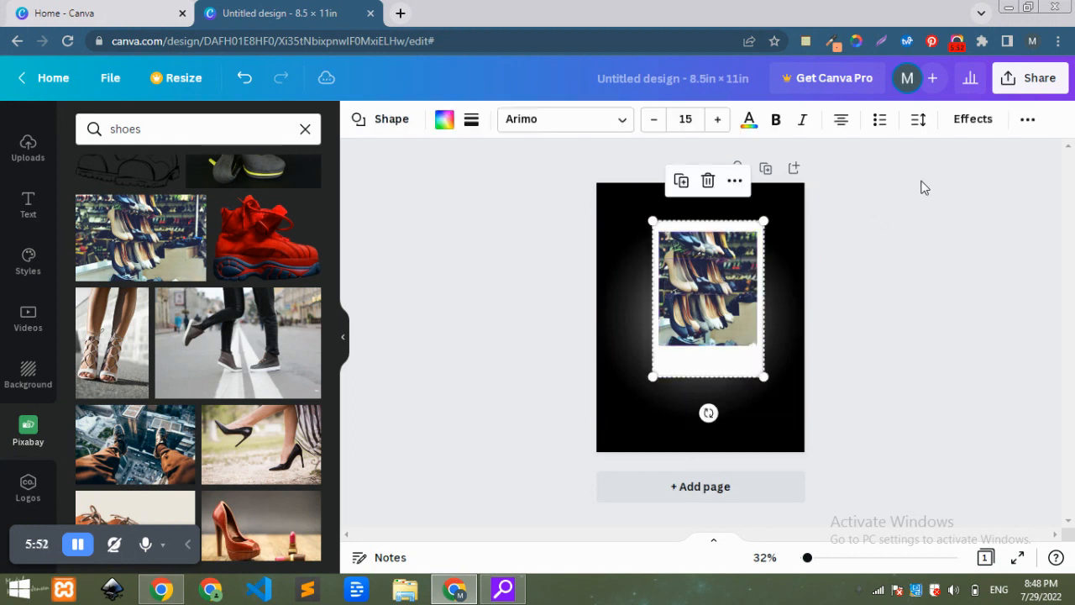
pyautogui.click(1029, 122)
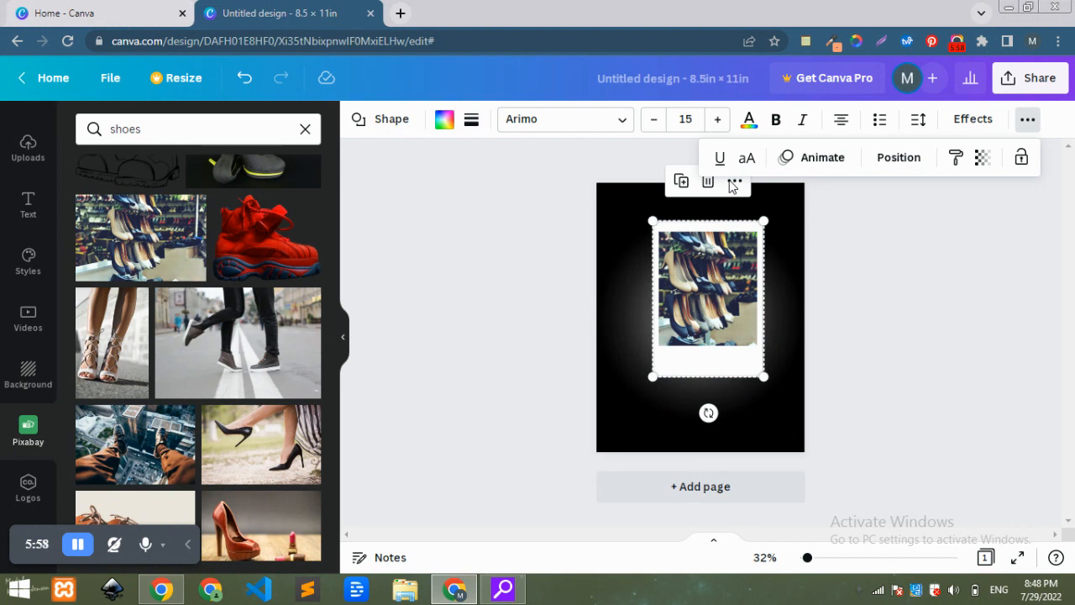
pyautogui.click(899, 198)
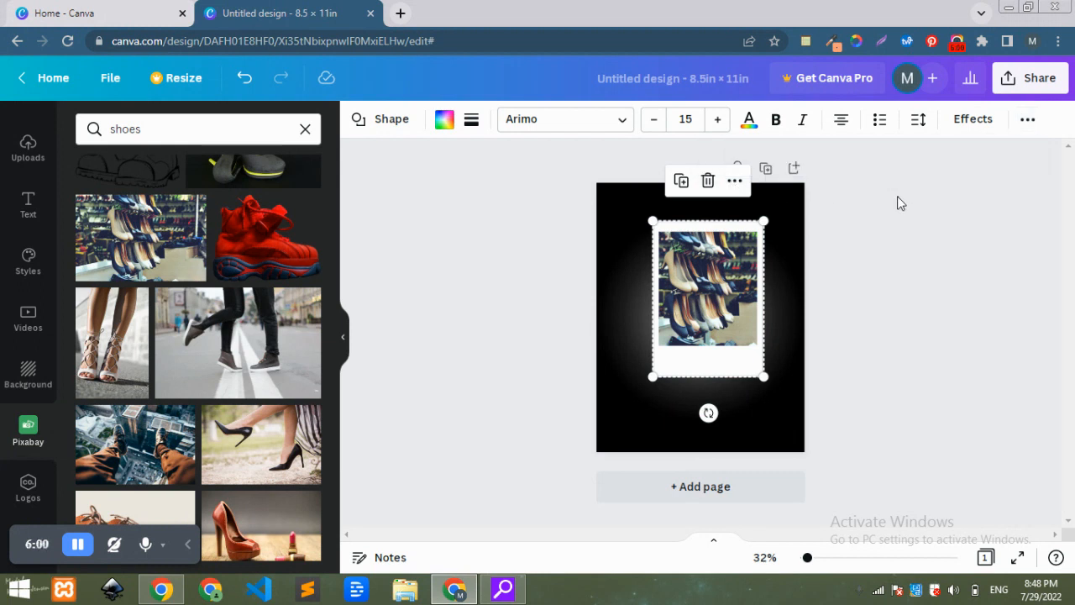
pyautogui.click(735, 184)
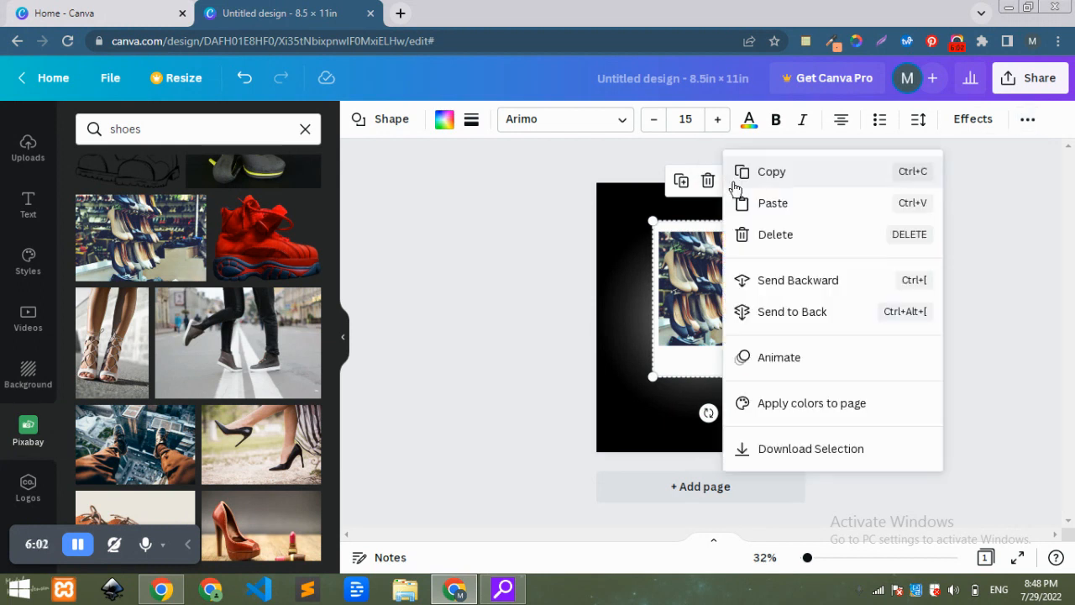
pyautogui.click(998, 282)
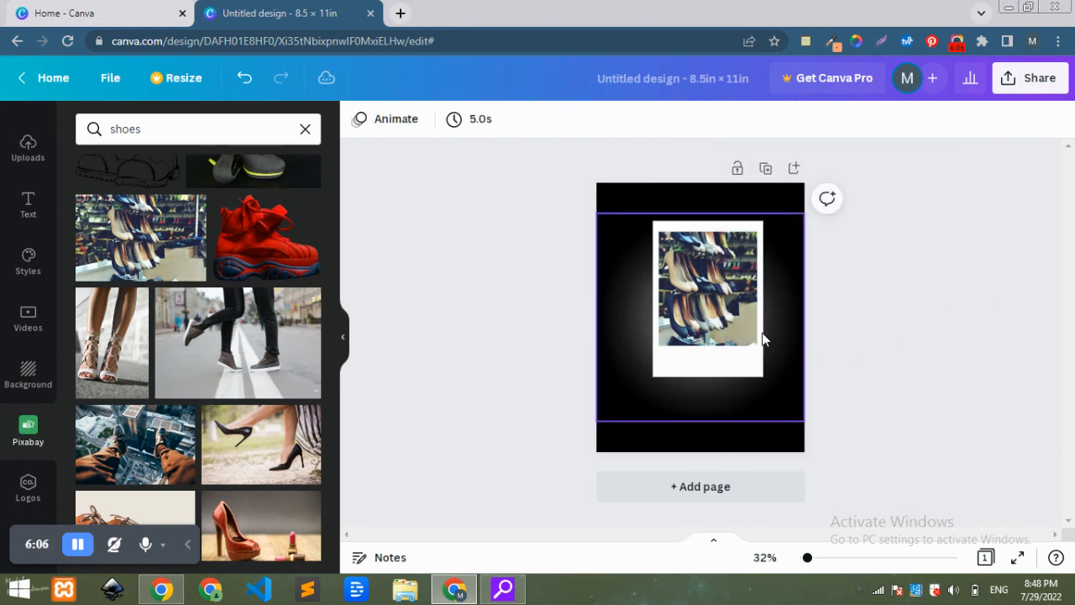
# Rotate the white photo card clockwise into a tilted position and nudge it toward the page's upper area.
pyautogui.click(665, 315)
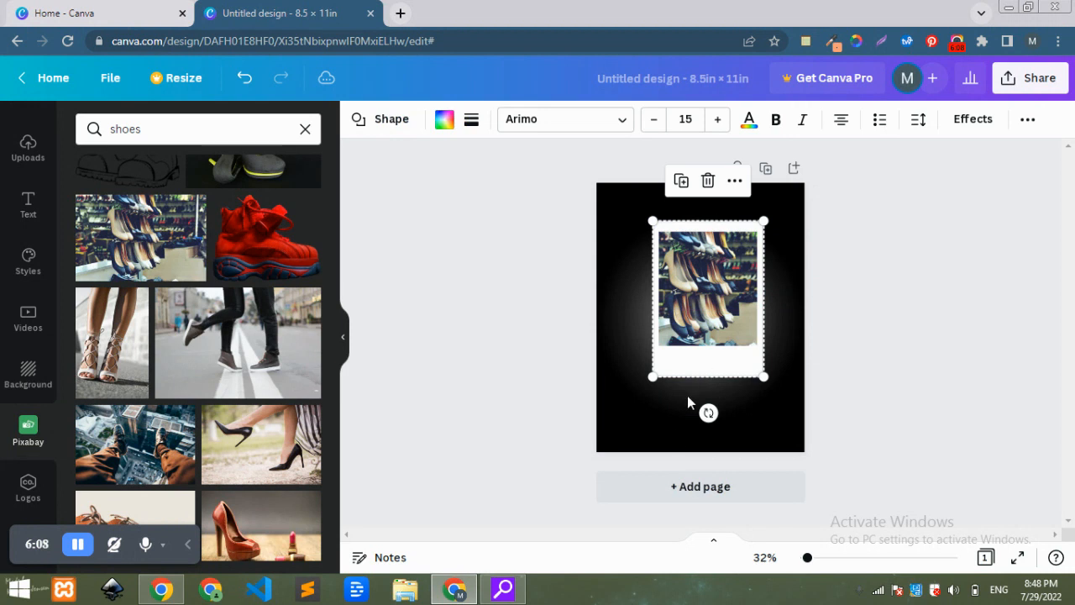
pyautogui.moveTo(709, 413); pyautogui.dragTo(758, 425)
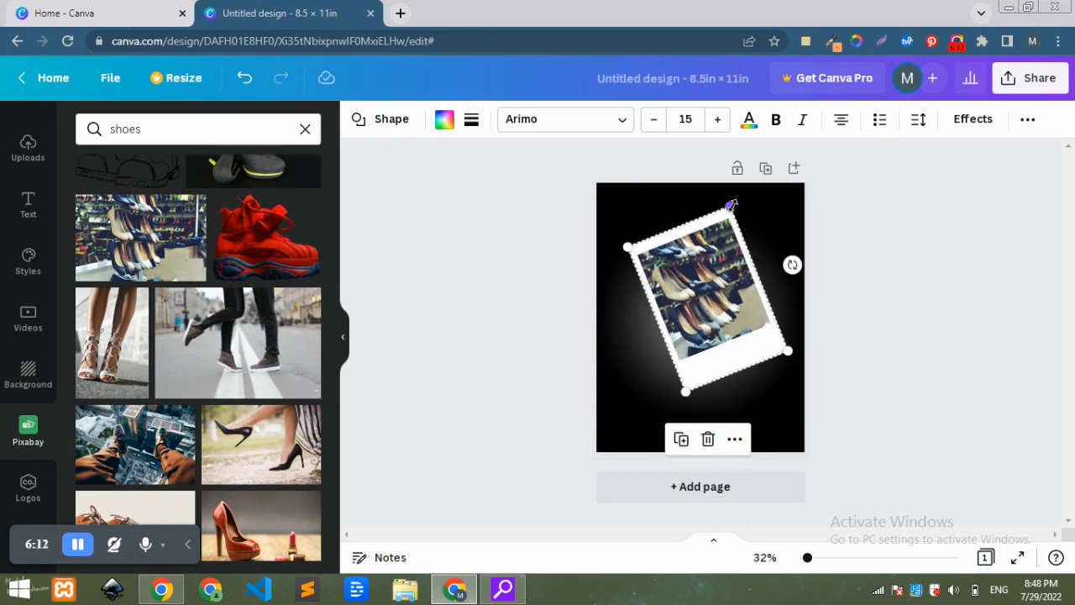
pyautogui.moveTo(731, 204)
pyautogui.mouseDown()
pyautogui.moveTo(735, 178)
pyautogui.moveTo(733, 192)
pyautogui.mouseUp()
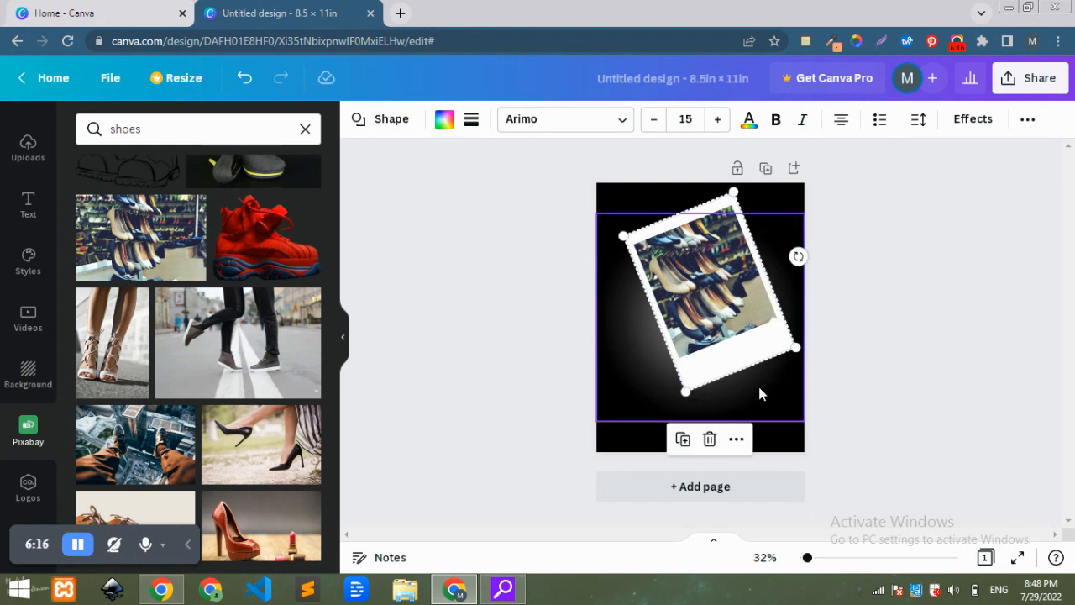
pyautogui.moveTo(798, 256); pyautogui.dragTo(801, 262)
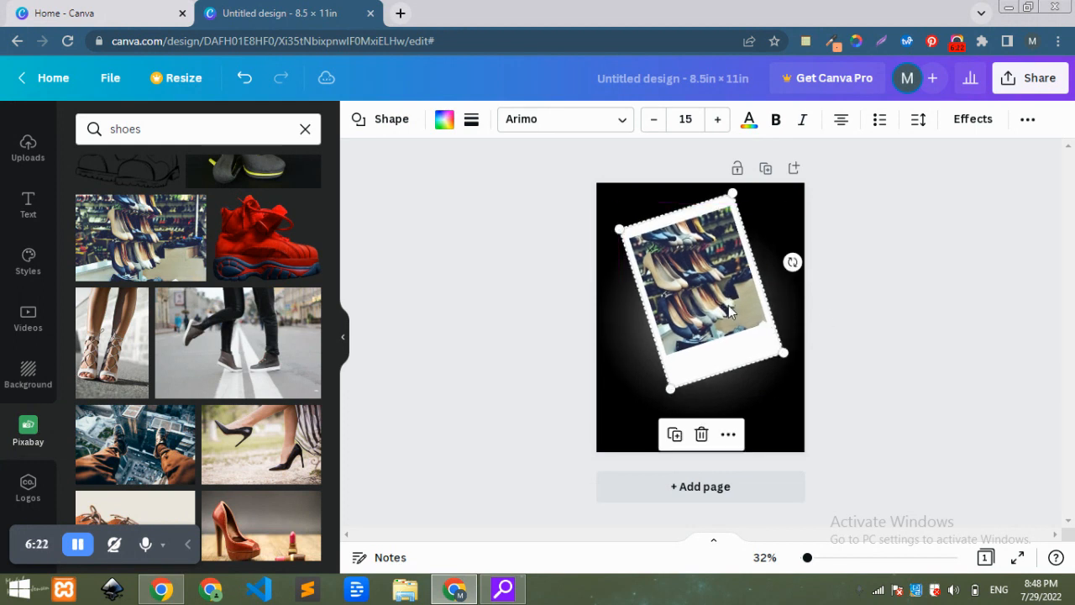
pyautogui.click(865, 354)
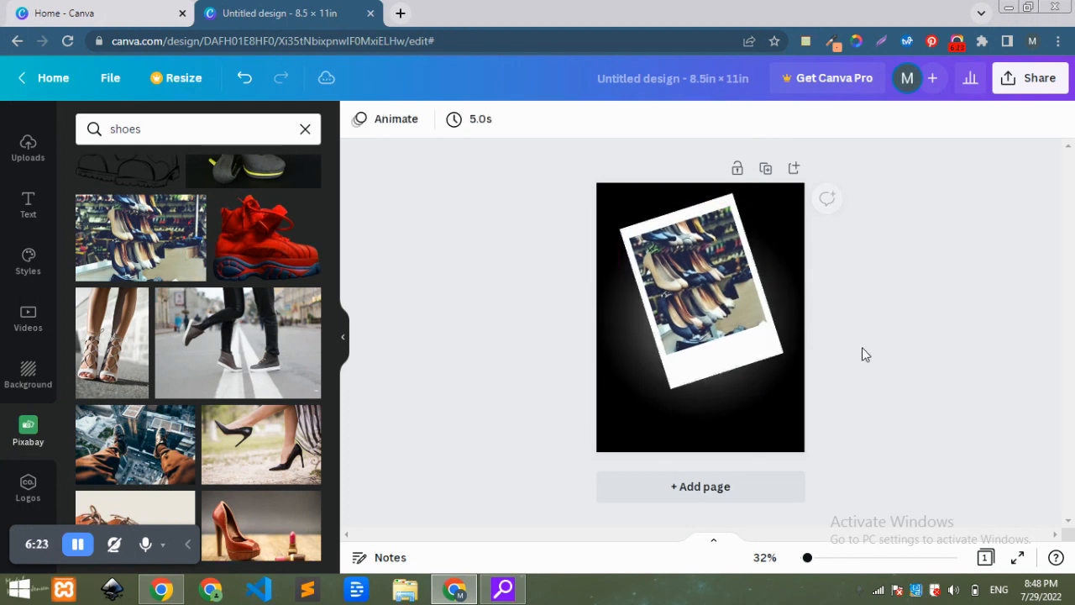
# Add the red sneaker photo from the shoes results and shrink it to sit at the card's lower-left corner.
pyautogui.click(281, 245)
pyautogui.moveTo(785, 247); pyautogui.dragTo(678, 365)
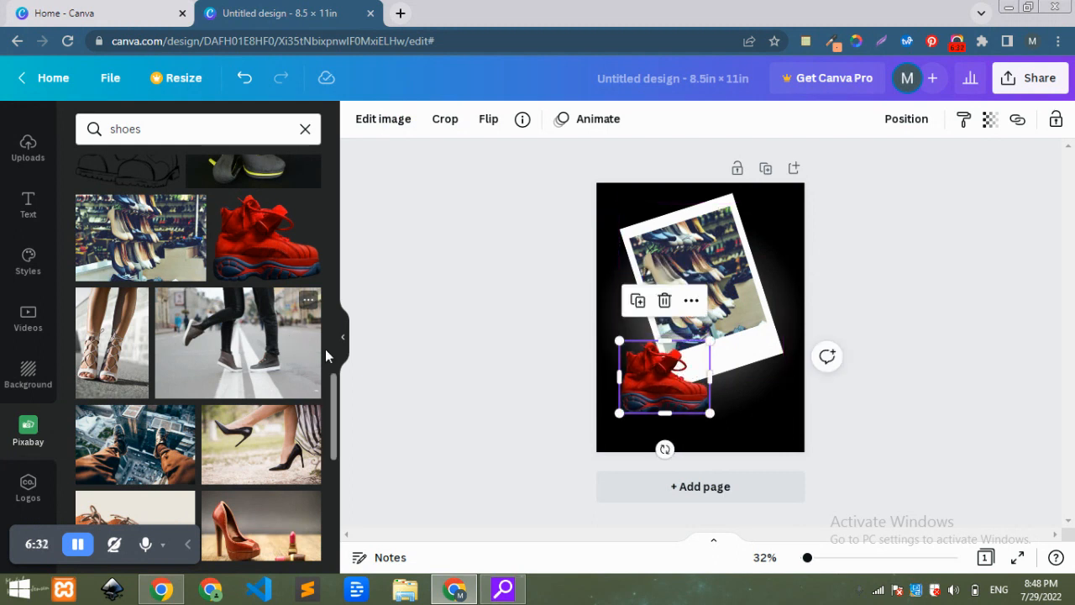
# Add the black high-heel photo, shrink it, flip it horizontally and place it beside the red sneaker.
pyautogui.moveTo(336, 384); pyautogui.dragTo(341, 492)
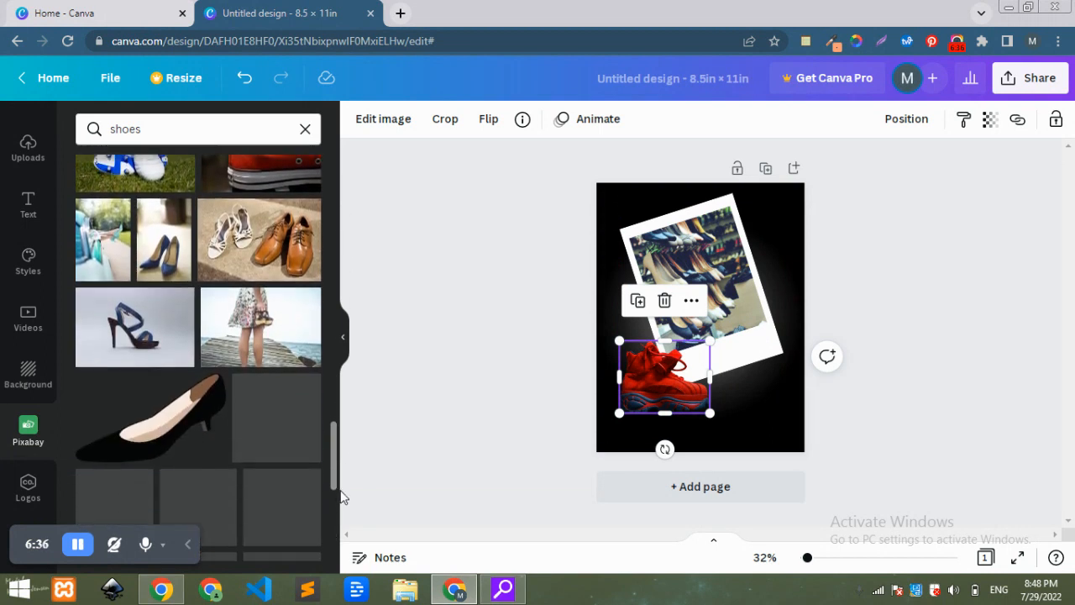
pyautogui.click(135, 428)
pyautogui.moveTo(617, 269); pyautogui.dragTo(688, 310)
pyautogui.click(484, 121)
pyautogui.click(521, 163)
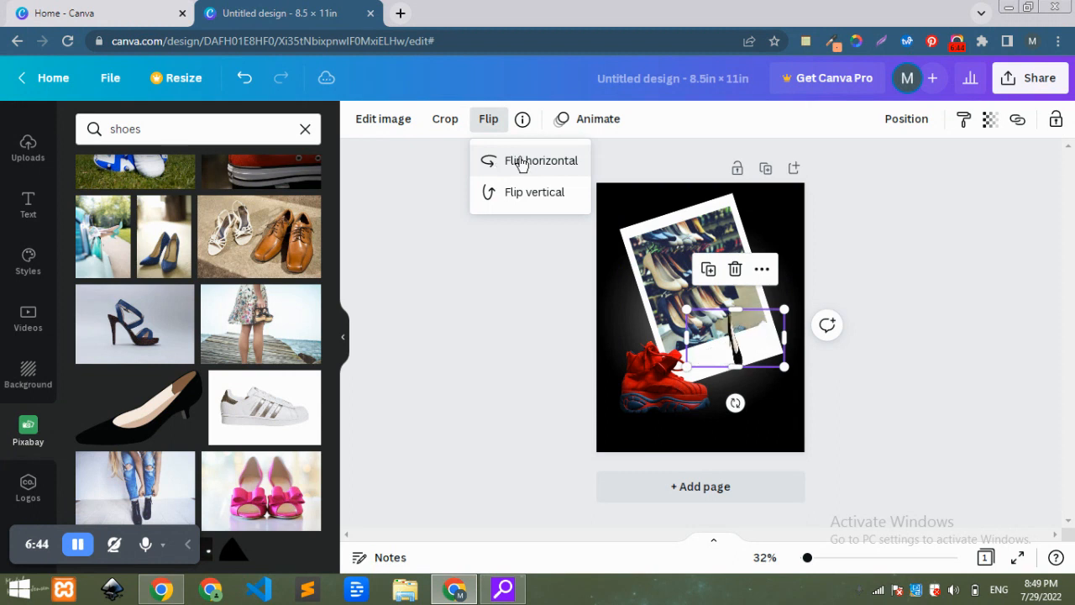
pyautogui.moveTo(742, 336); pyautogui.dragTo(734, 369)
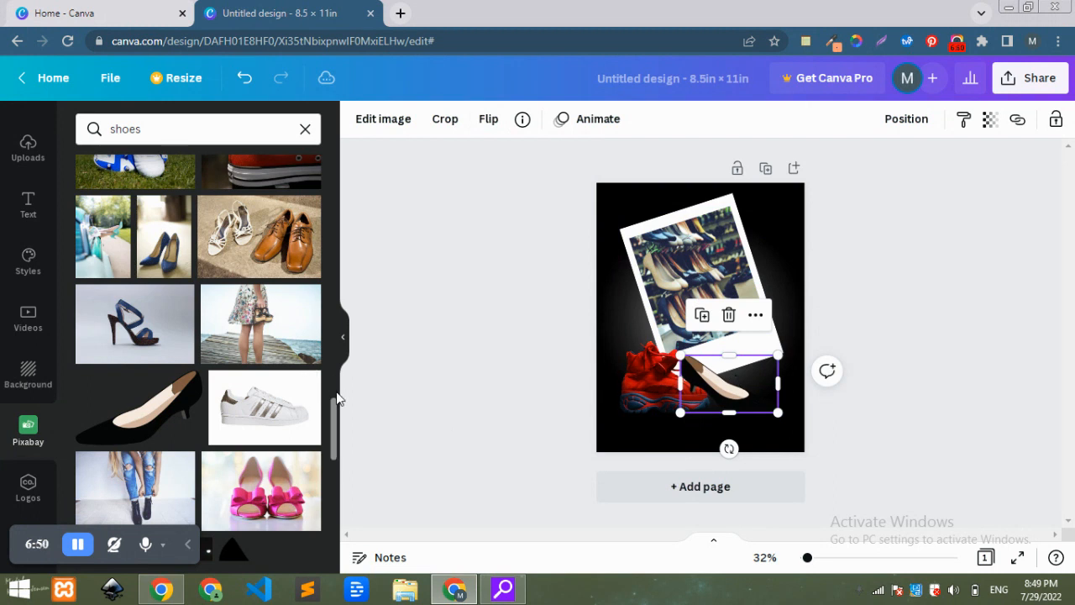
# Replace the card's photo with the white sneakers and notebook picture from the results.
pyautogui.moveTo(335, 418); pyautogui.dragTo(344, 523)
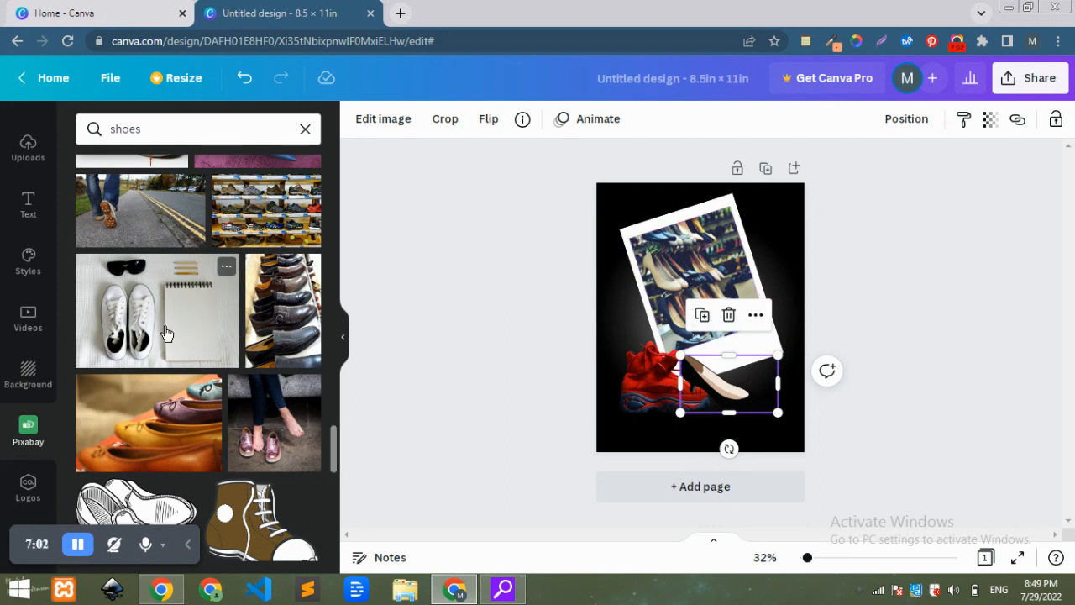
pyautogui.moveTo(575, 253); pyautogui.dragTo(715, 264)
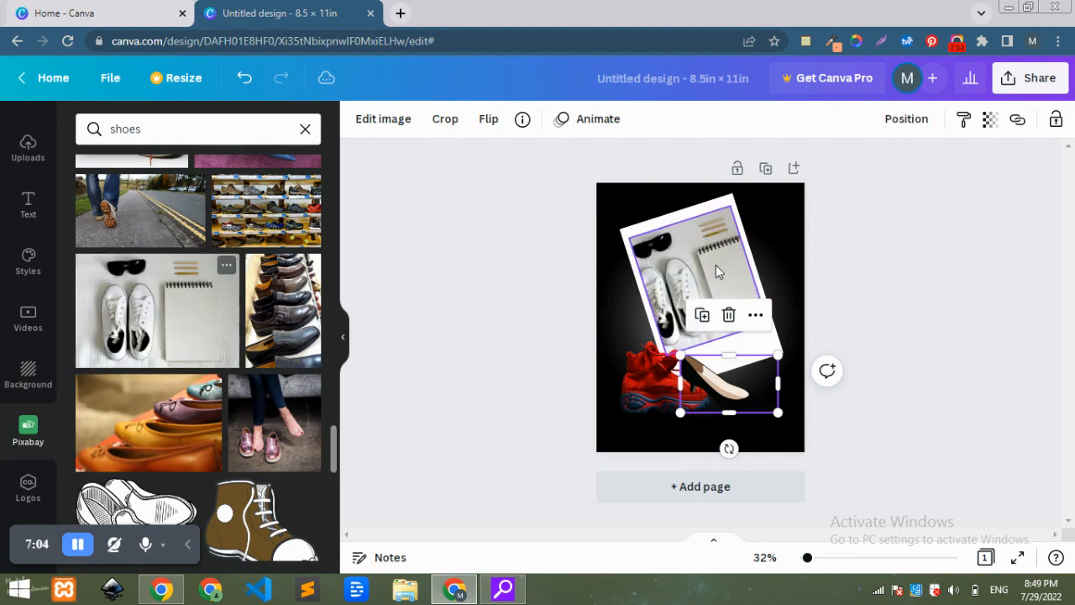
pyautogui.click(897, 240)
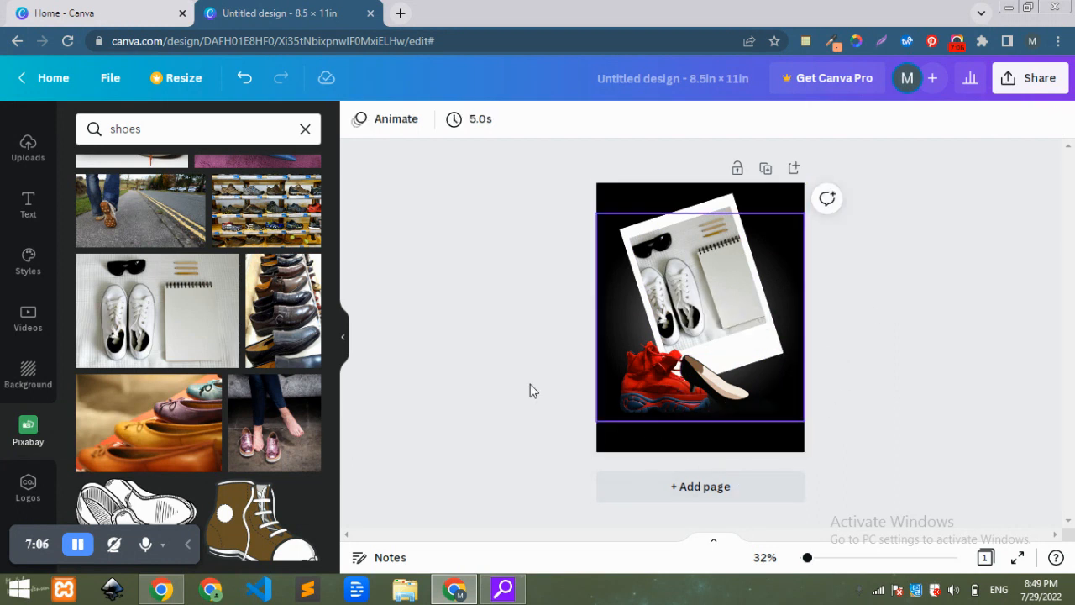
# Delete the black high-heel image from the page.
pyautogui.click(724, 382)
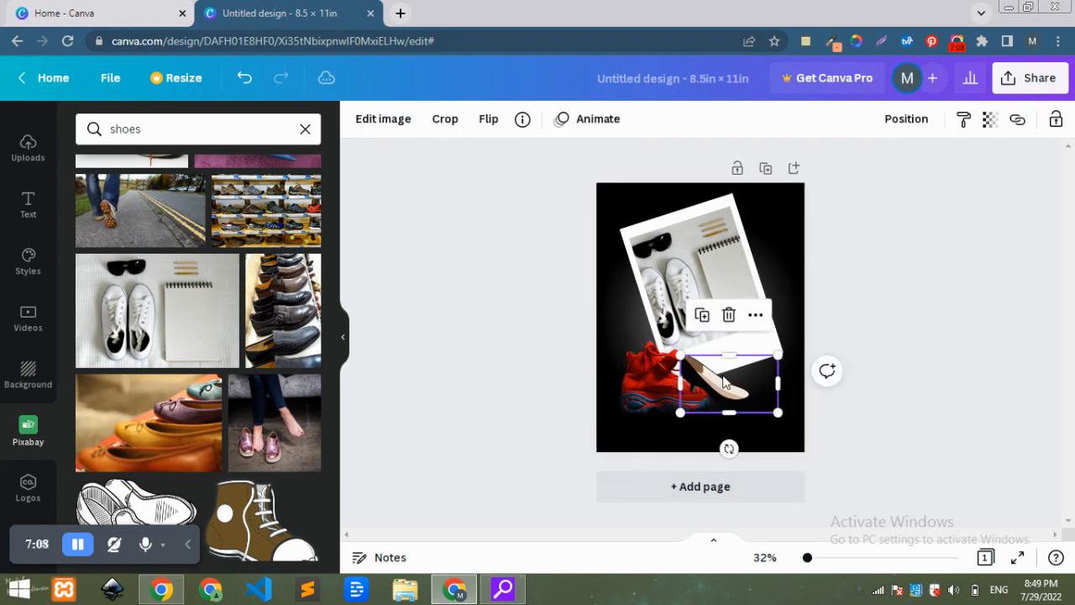
pyautogui.press('Delete')
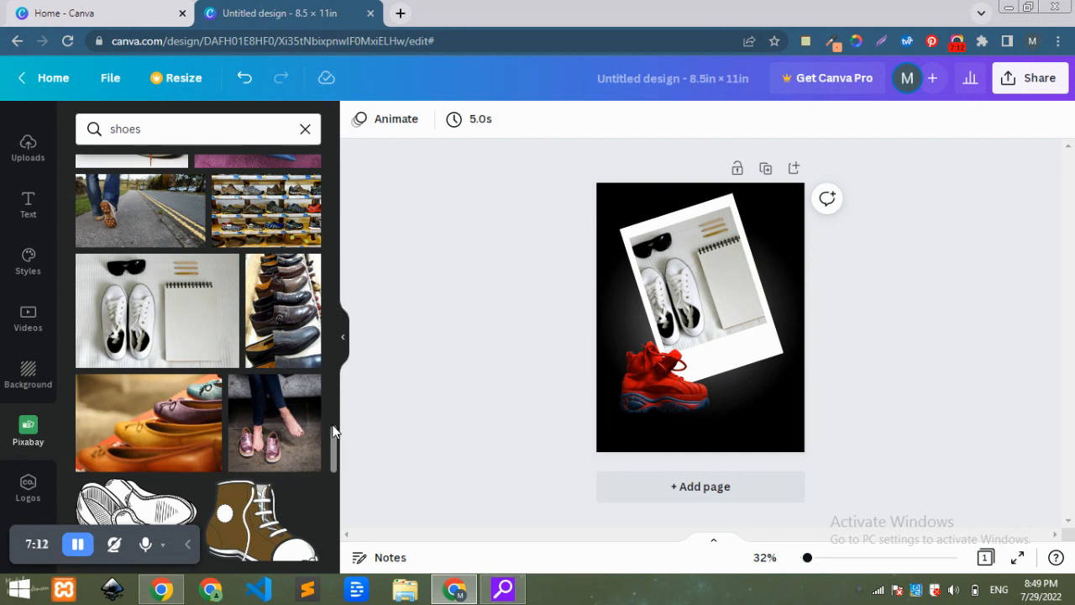
# Add the brown boot photo from the results, shrink it and place it beside the red sneaker at the card's lower right.
pyautogui.scroll(5, 333, 431)
pyautogui.moveTo(332, 412); pyautogui.dragTo(361, 570)
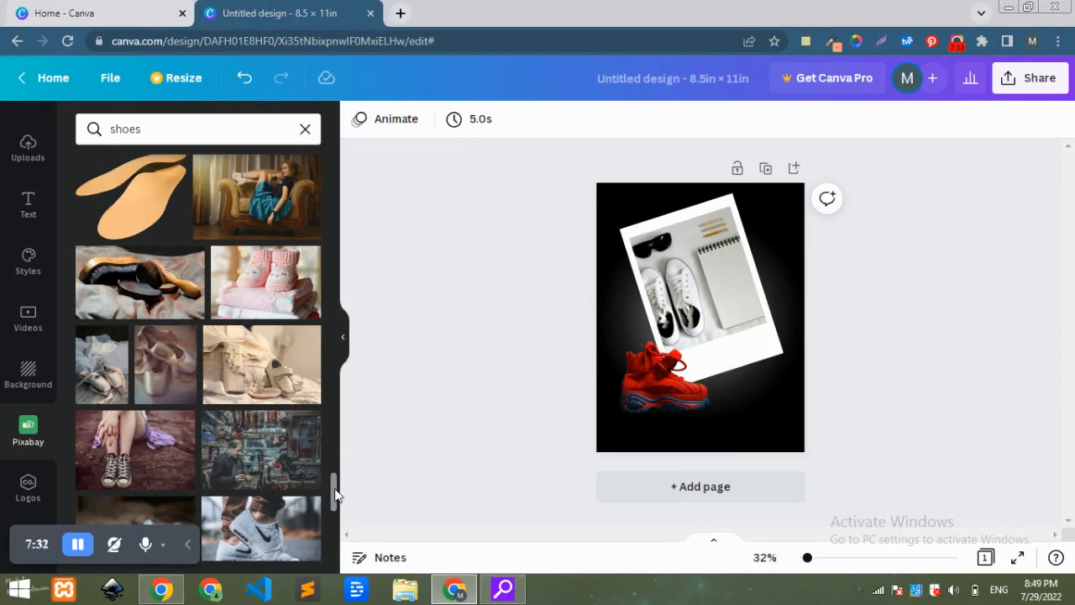
pyautogui.scroll(-8, 334, 496)
pyautogui.scroll(-4, 334, 545)
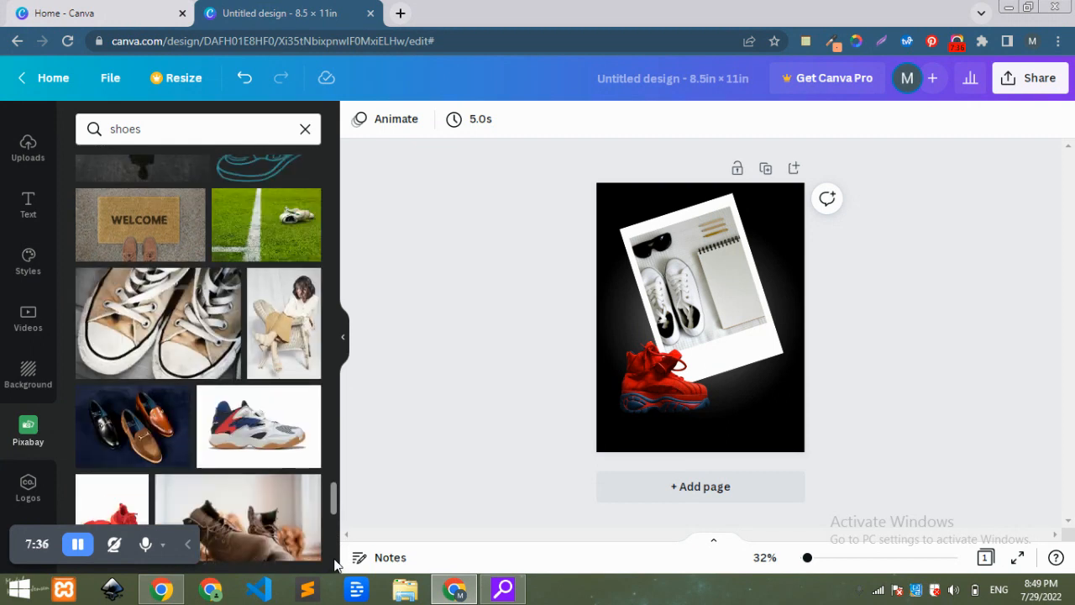
pyautogui.scroll(-5, 334, 561)
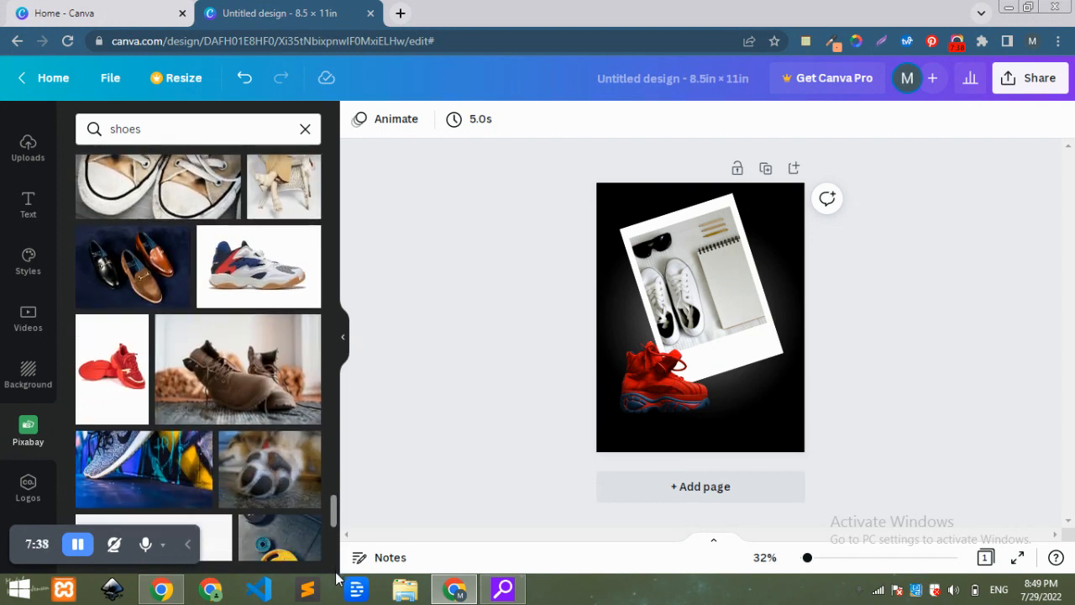
pyautogui.moveTo(336, 577); pyautogui.dragTo(327, 263)
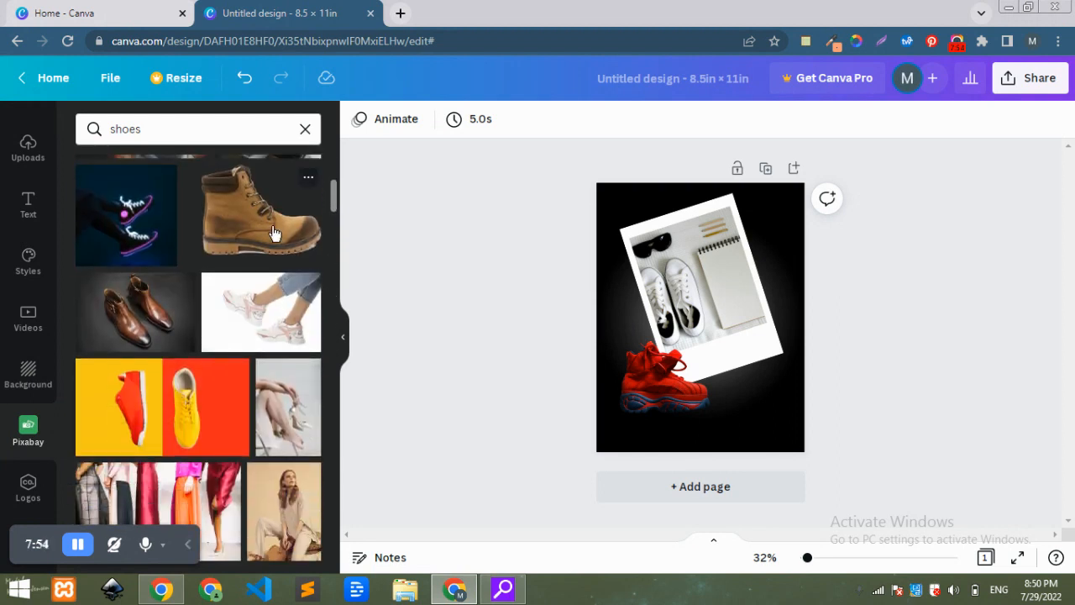
pyautogui.click(261, 211)
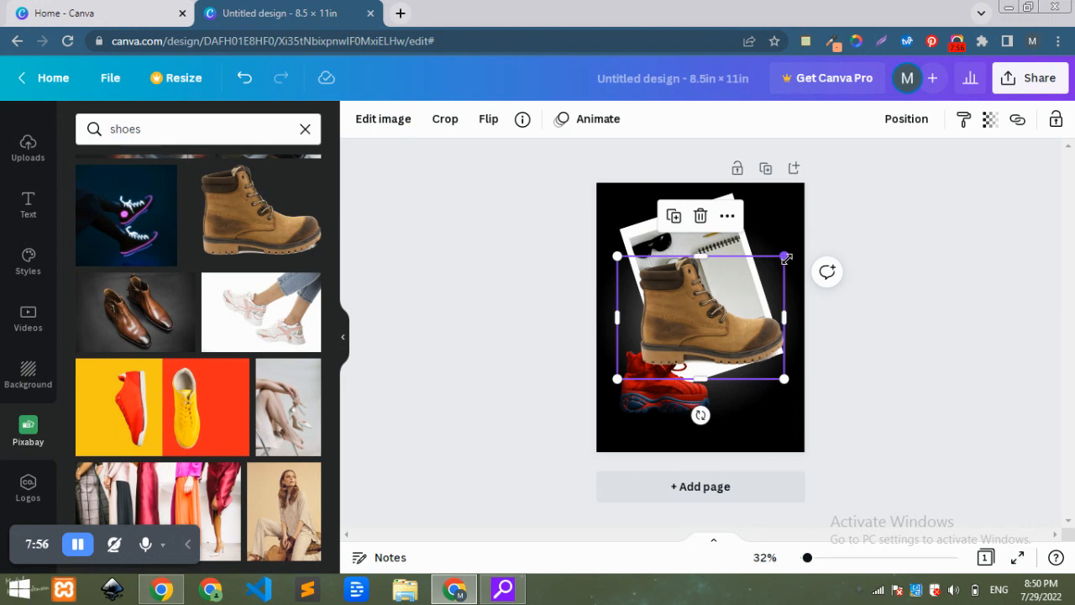
pyautogui.moveTo(786, 257); pyautogui.dragTo(727, 296)
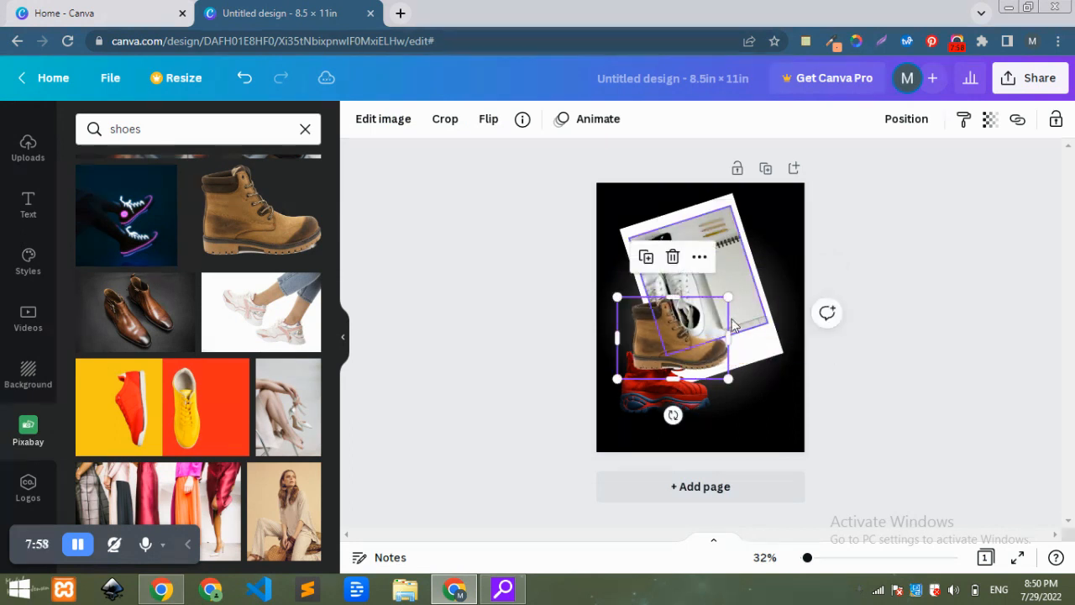
pyautogui.moveTo(681, 357); pyautogui.dragTo(744, 396)
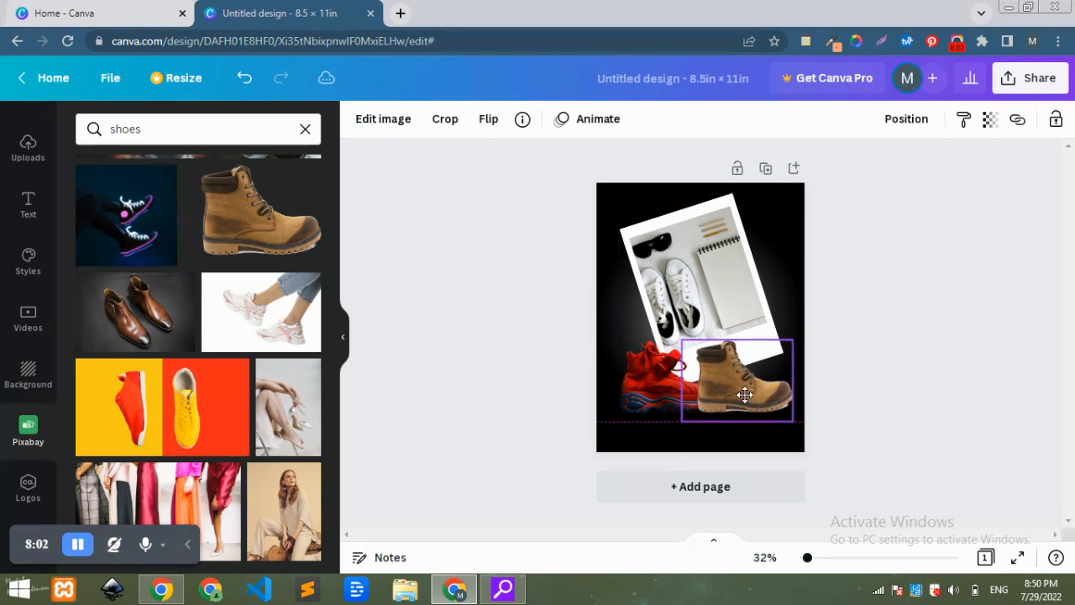
pyautogui.click(872, 280)
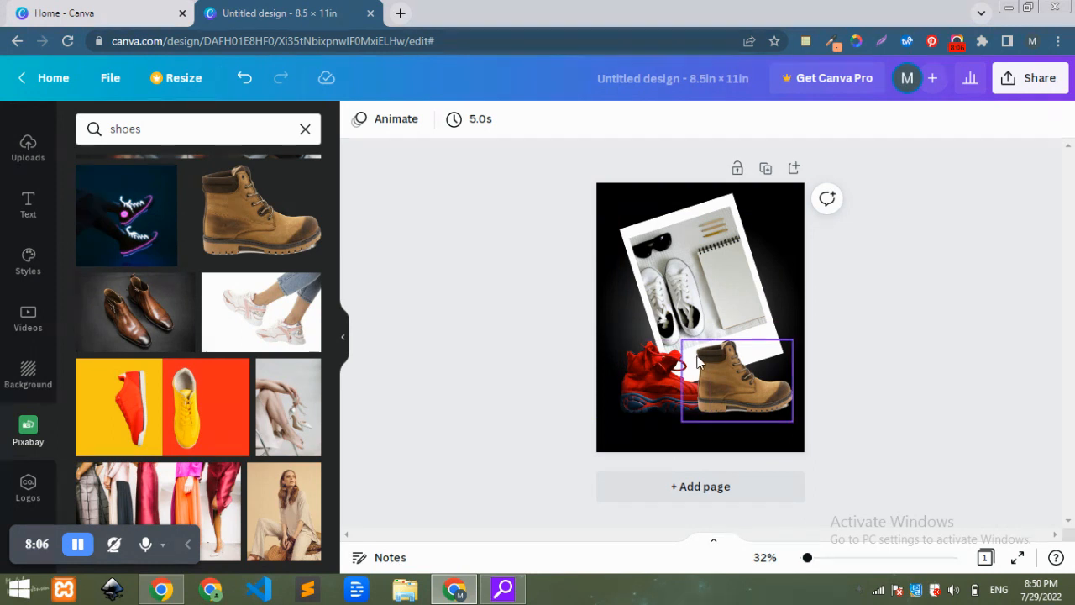
# Add a heading over the middle of the card reading "Shoes for Guys!".
pyautogui.click(29, 212)
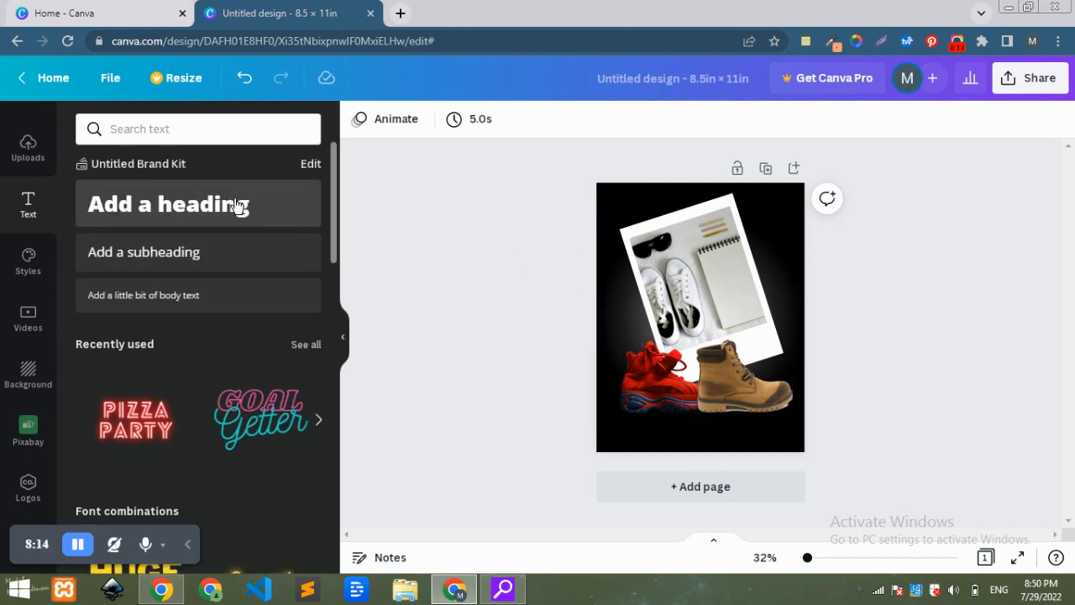
pyautogui.moveTo(589, 216); pyautogui.dragTo(714, 308)
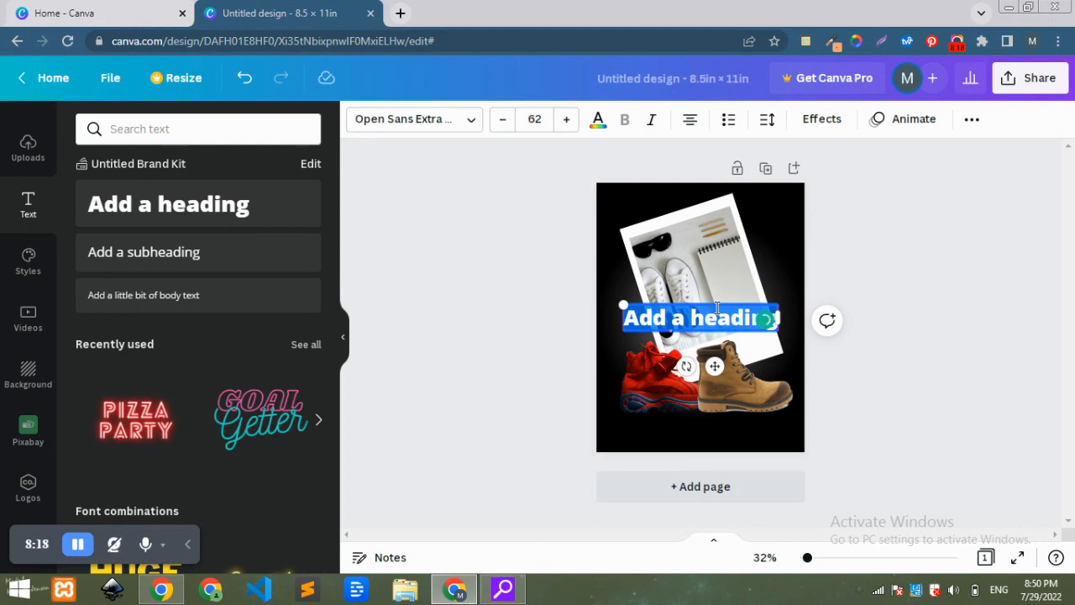
pyautogui.write('S')
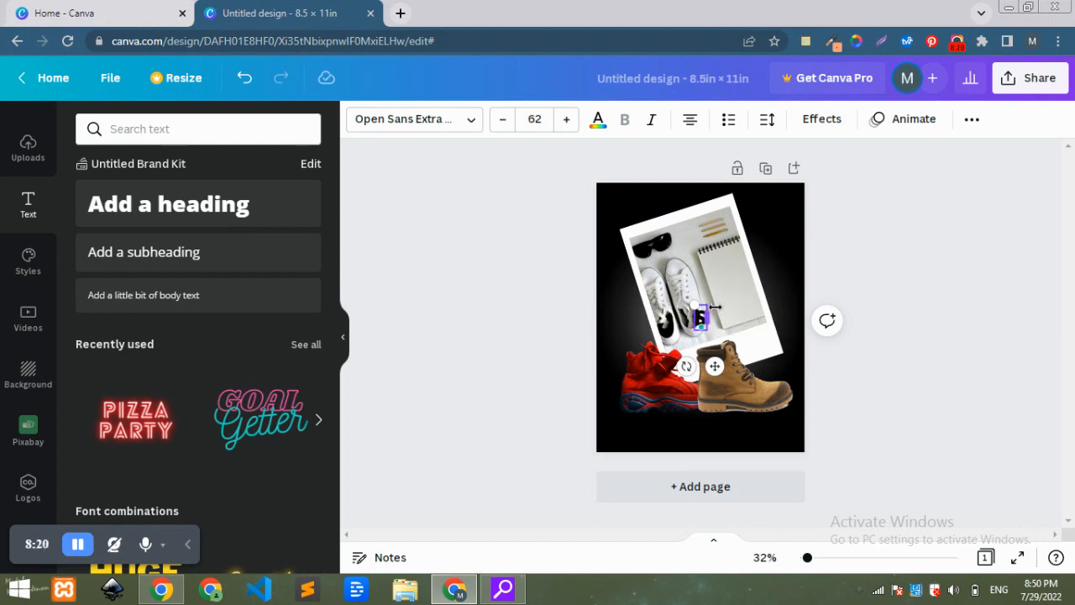
pyautogui.write('hoes')
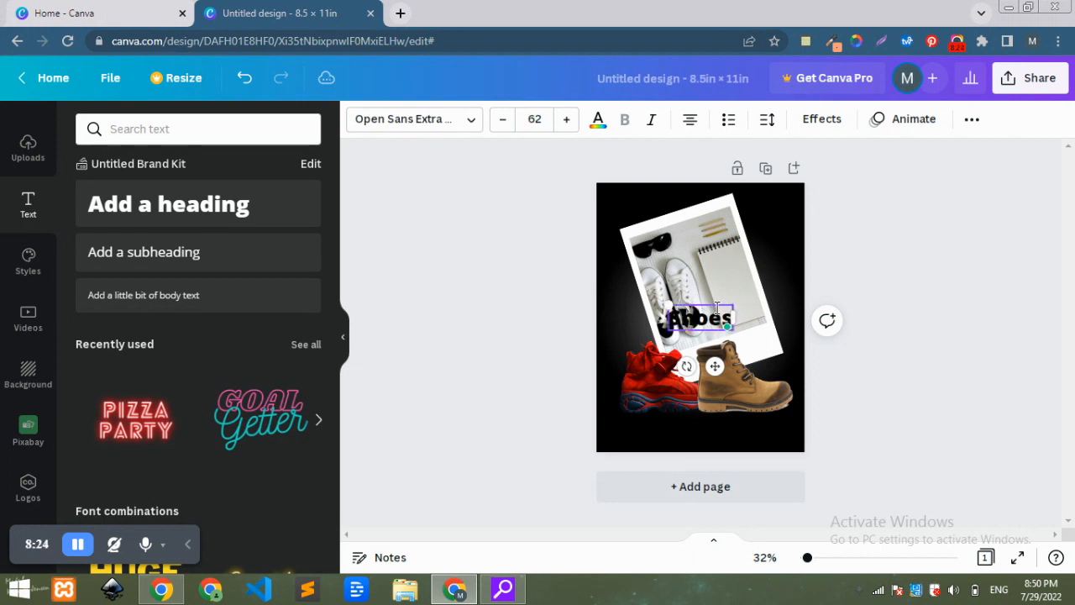
pyautogui.write(' for')
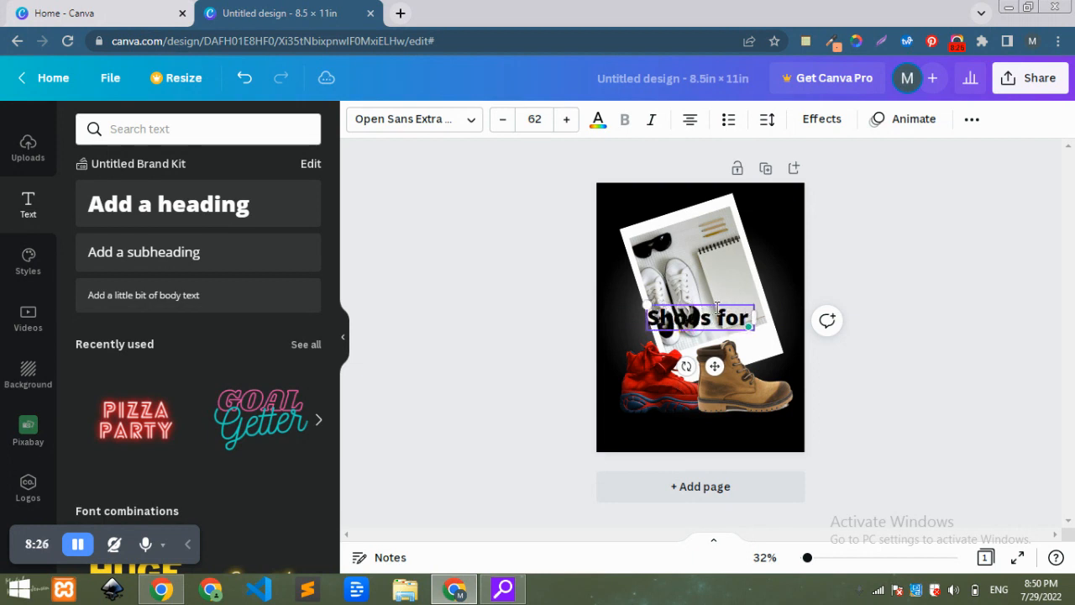
pyautogui.write(' Gu')
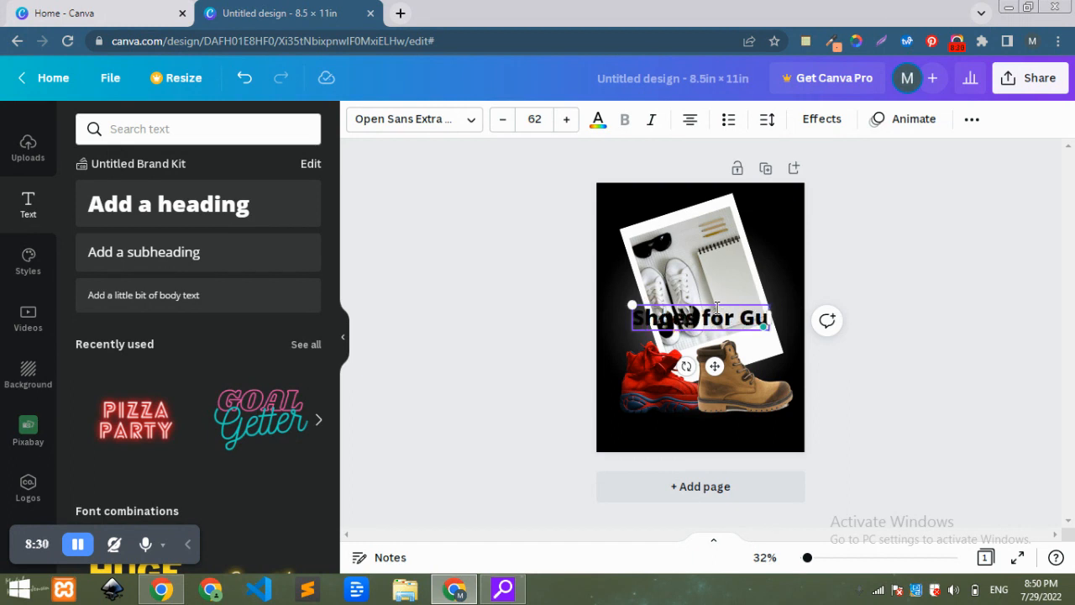
pyautogui.write('ys!')
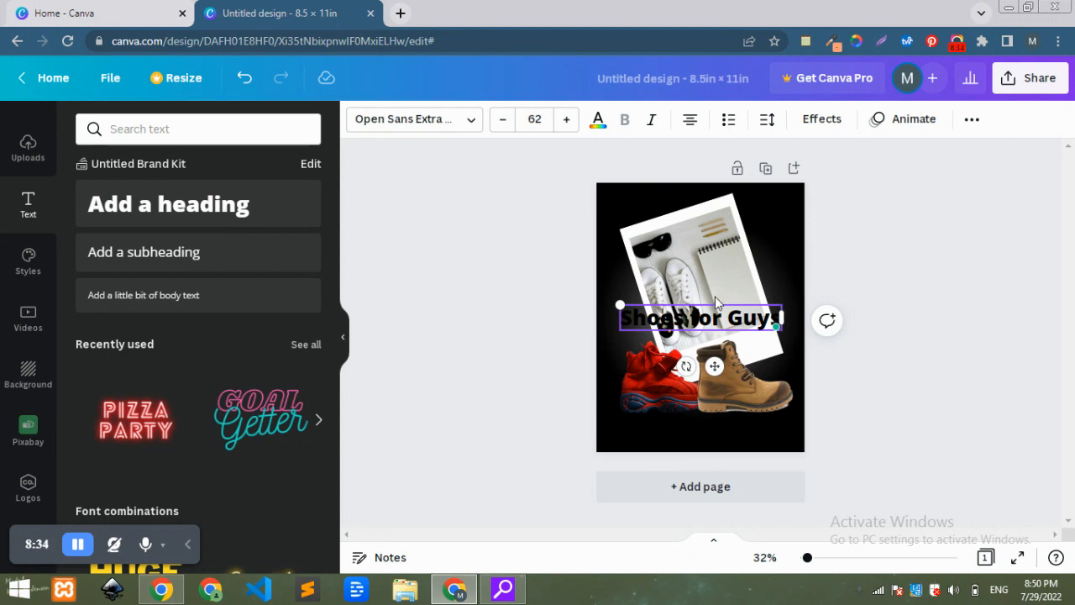
# Change the heading's text colour to white.
pyautogui.click(598, 128)
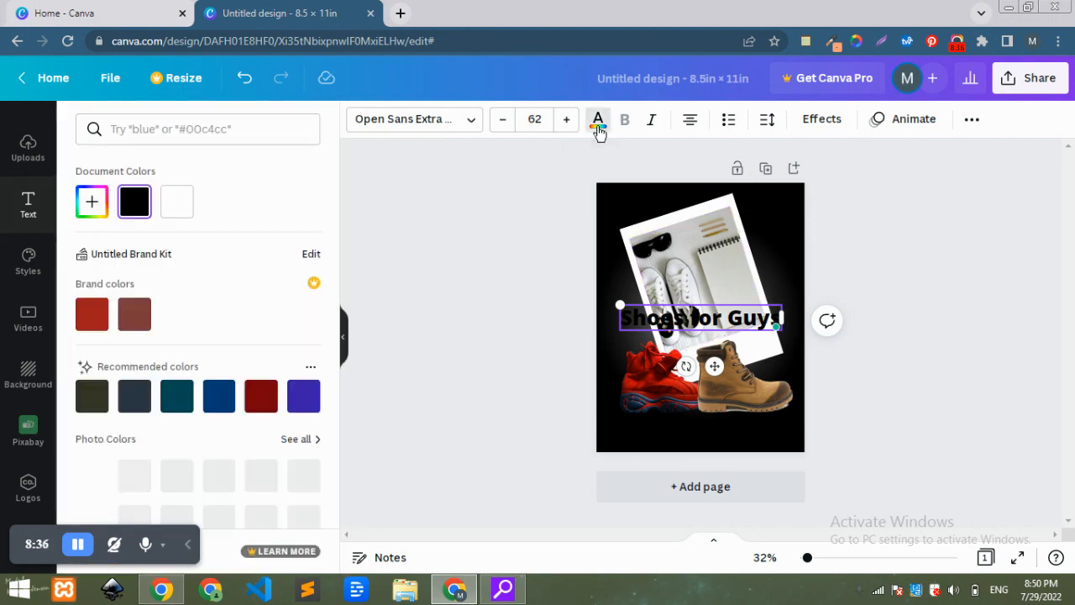
pyautogui.click(176, 202)
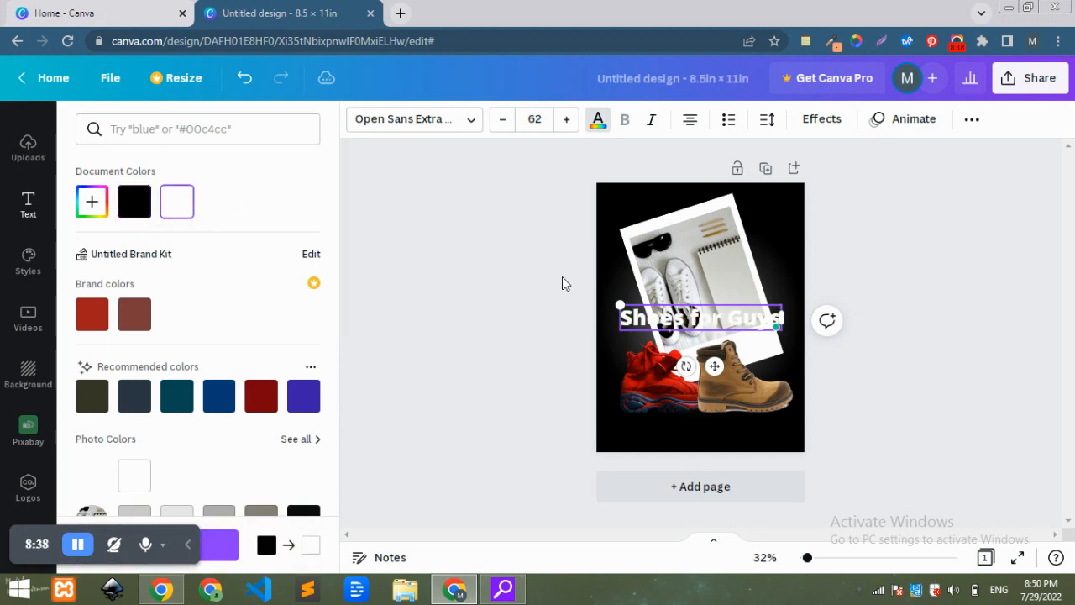
pyautogui.click(509, 491)
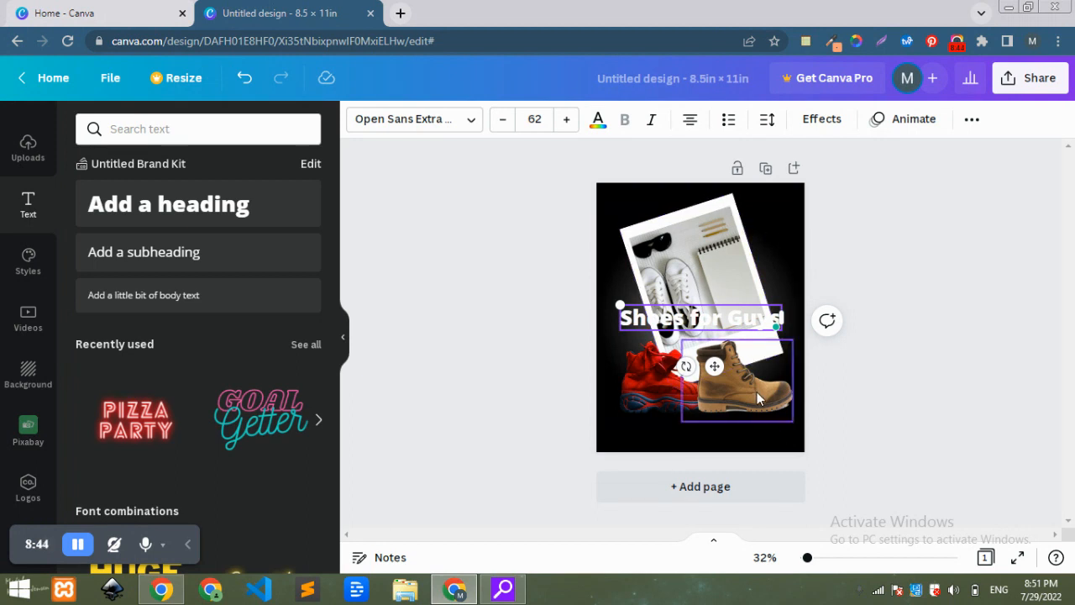
# Shrink the brown boot and red sneaker and move them lower along the card's bottom edge.
pyautogui.moveTo(755, 388); pyautogui.dragTo(753, 420)
pyautogui.moveTo(787, 368); pyautogui.dragTo(768, 385)
pyautogui.click(656, 385)
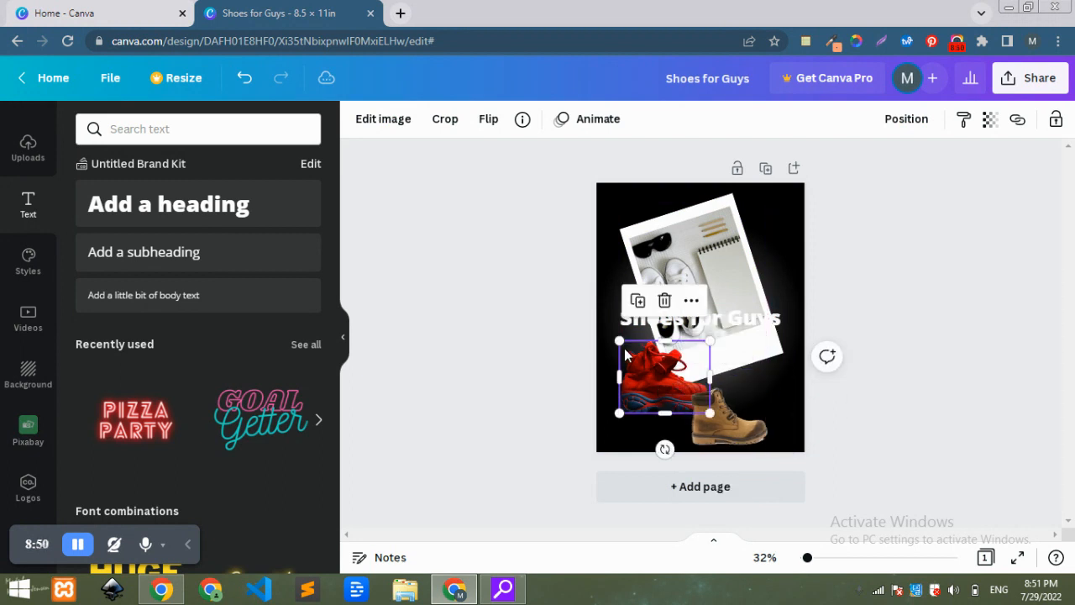
pyautogui.moveTo(615, 339); pyautogui.dragTo(656, 378)
pyautogui.click(823, 251)
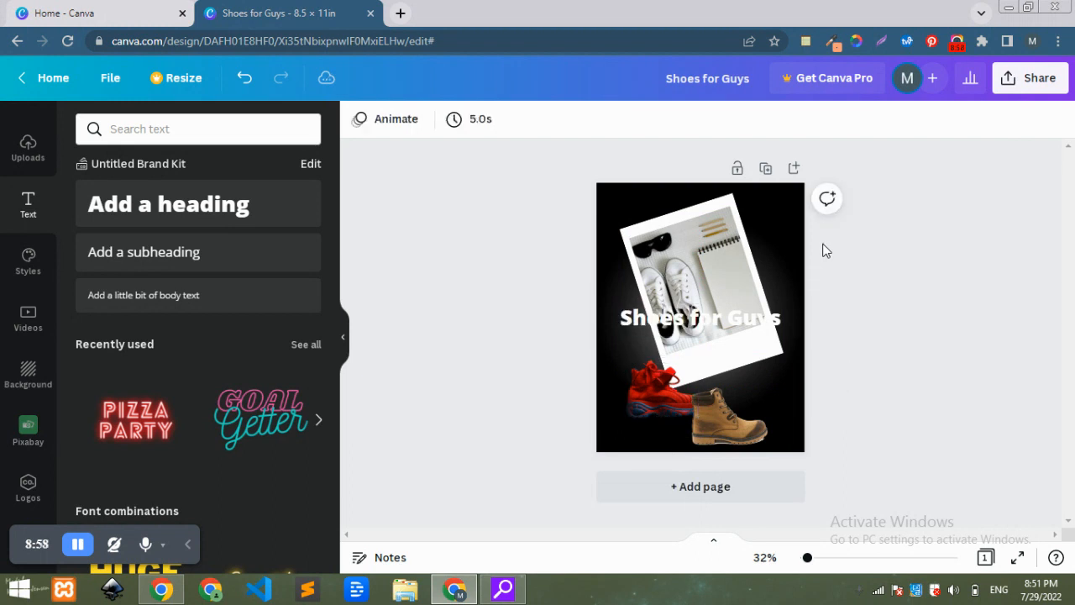
# Move the tilted photo card further down the page.
pyautogui.click(736, 244)
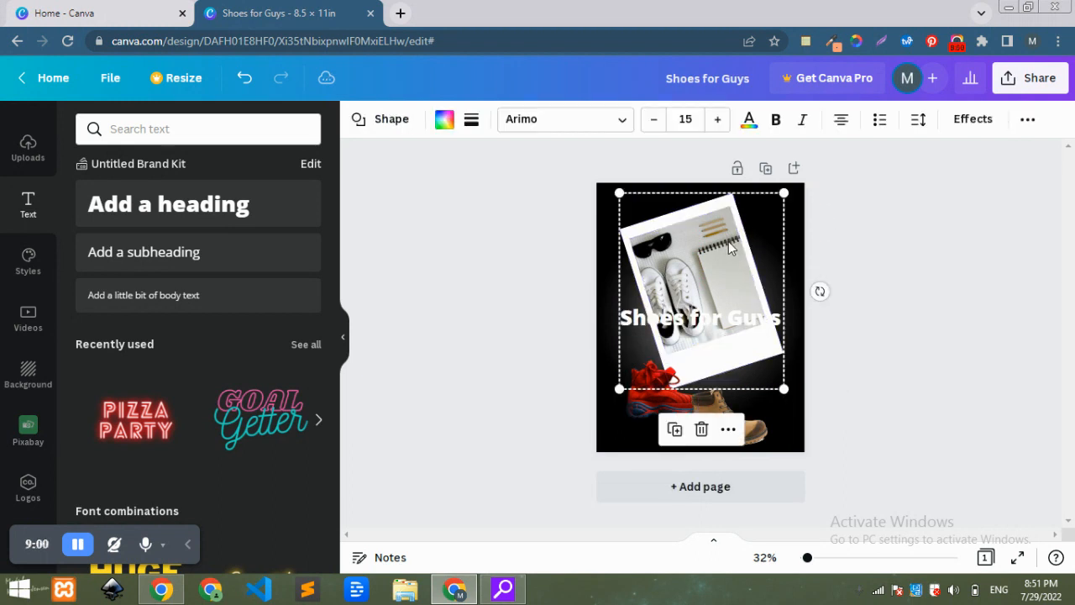
pyautogui.moveTo(723, 237); pyautogui.dragTo(727, 286)
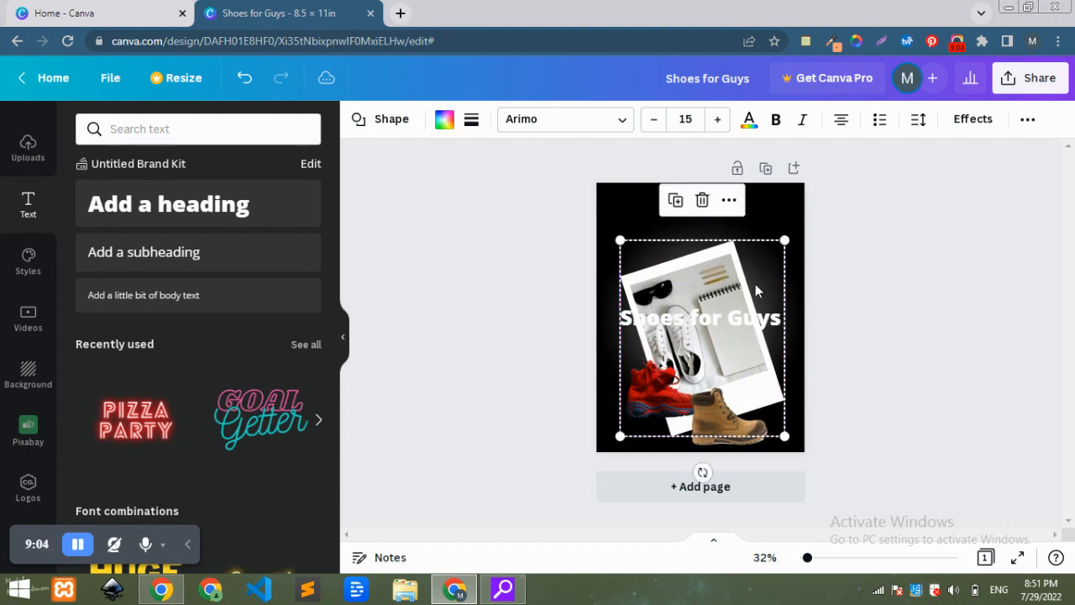
pyautogui.click(829, 316)
# Move the heading to the top of the page, checking its page-alignment position options.
pyautogui.click(714, 318)
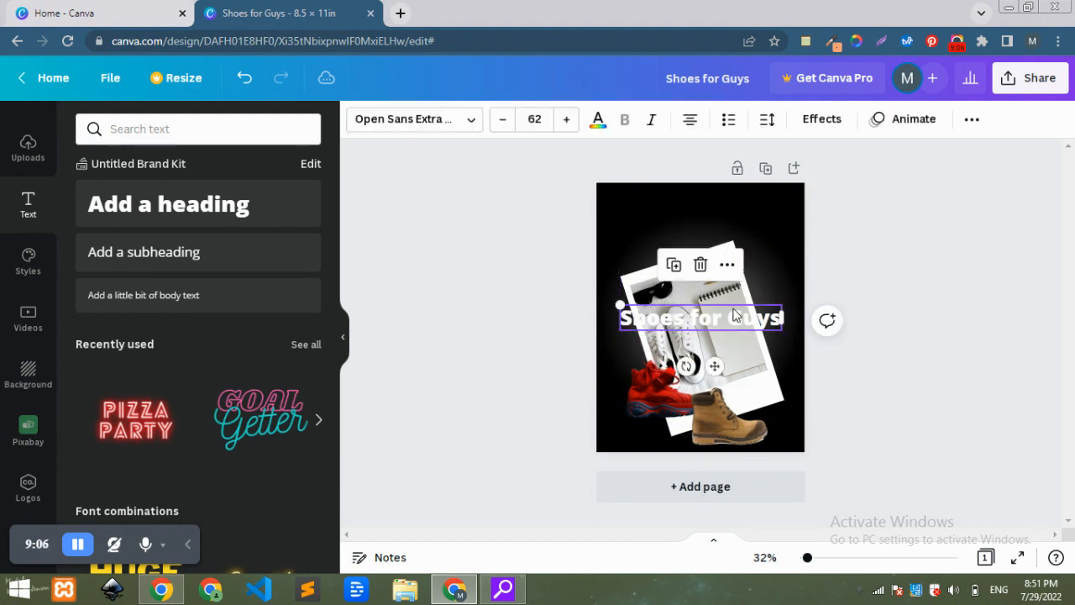
pyautogui.moveTo(715, 365); pyautogui.dragTo(715, 254)
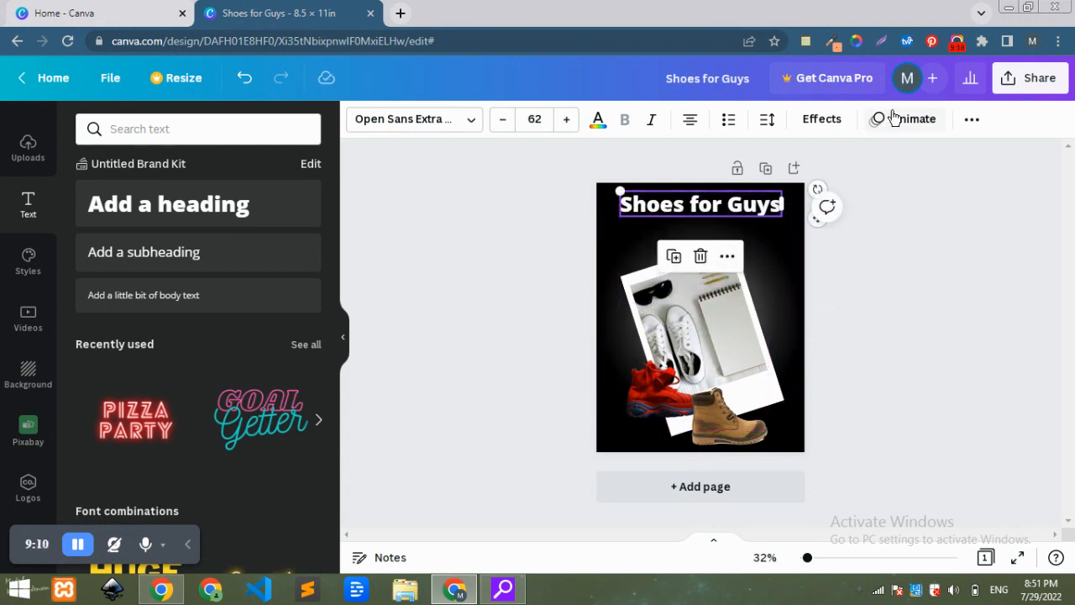
pyautogui.click(972, 120)
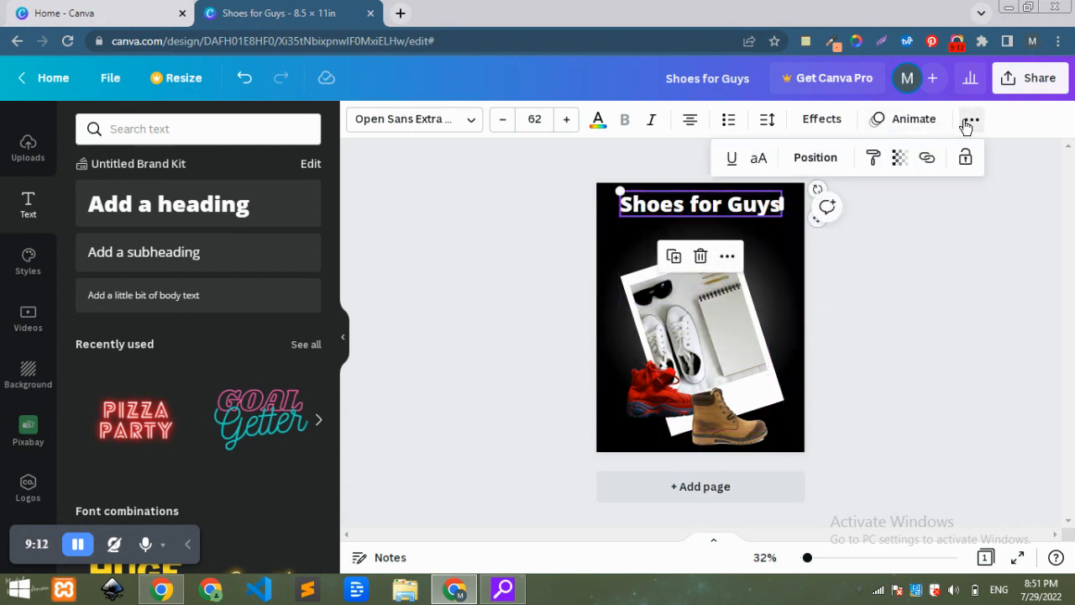
pyautogui.click(815, 160)
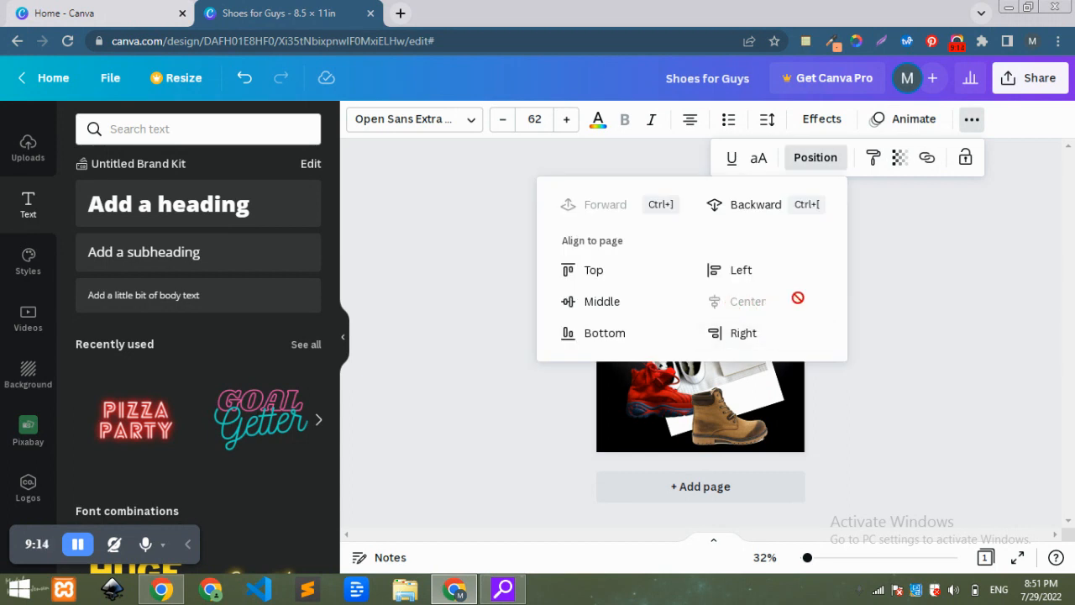
pyautogui.click(930, 292)
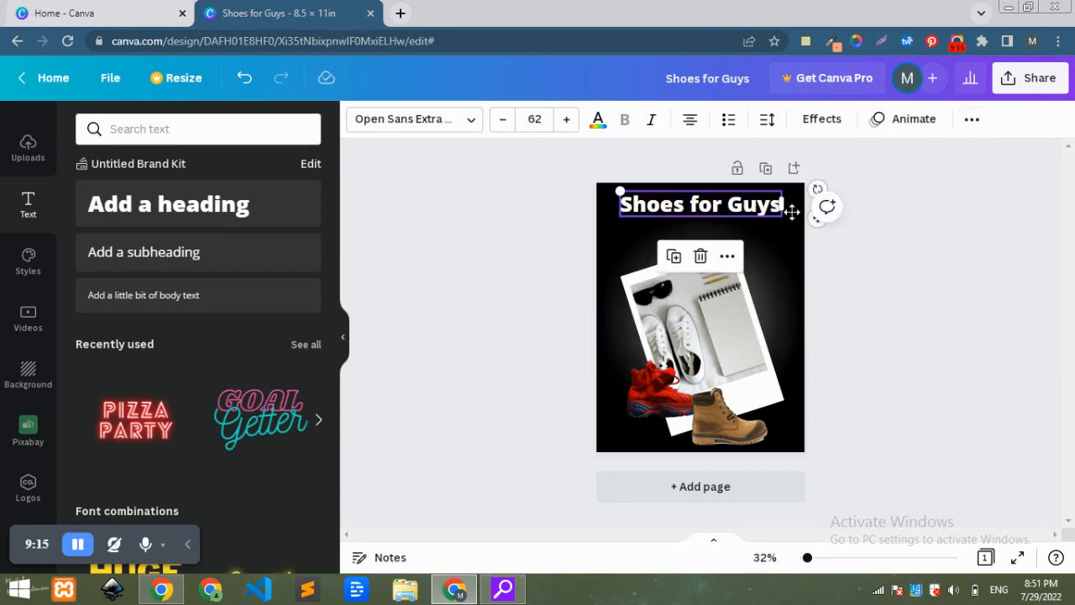
# Try the Kaushan Script, Oleo Script and Tropika Script fonts on the heading.
pyautogui.click(468, 119)
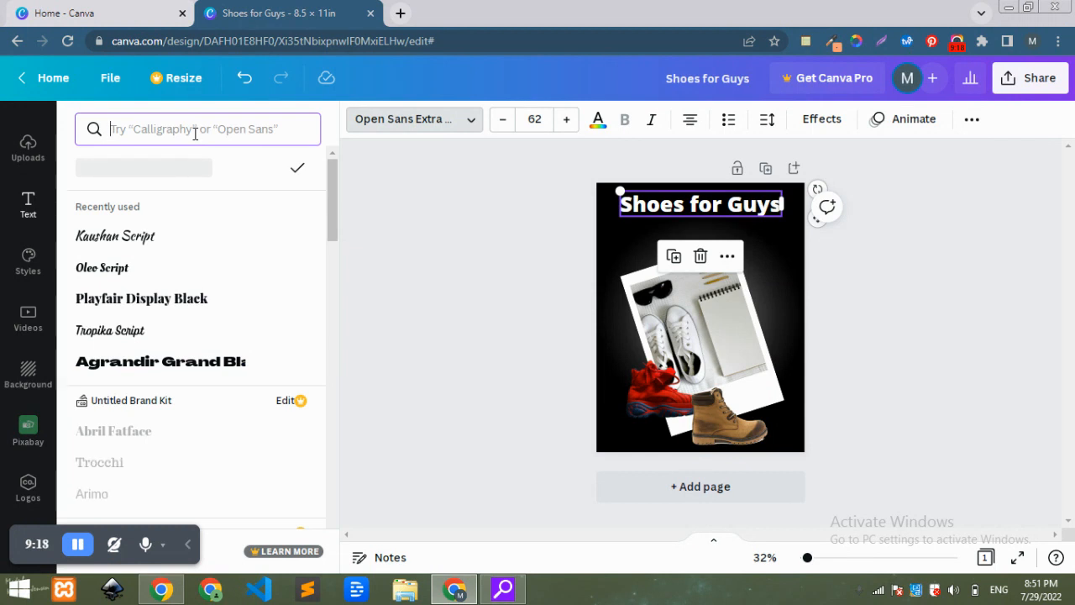
pyautogui.click(161, 245)
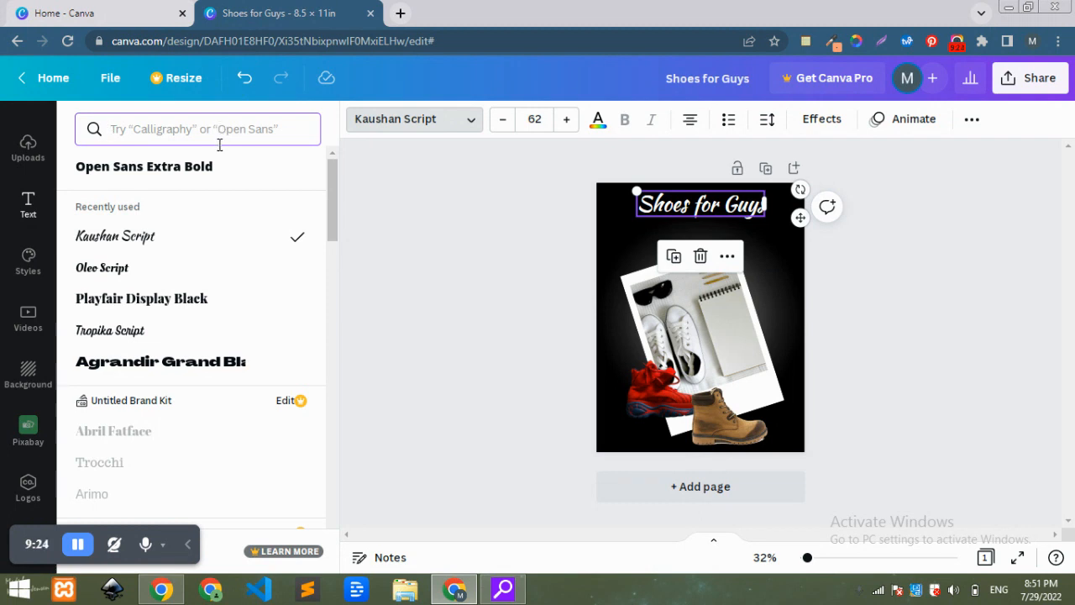
pyautogui.click(146, 267)
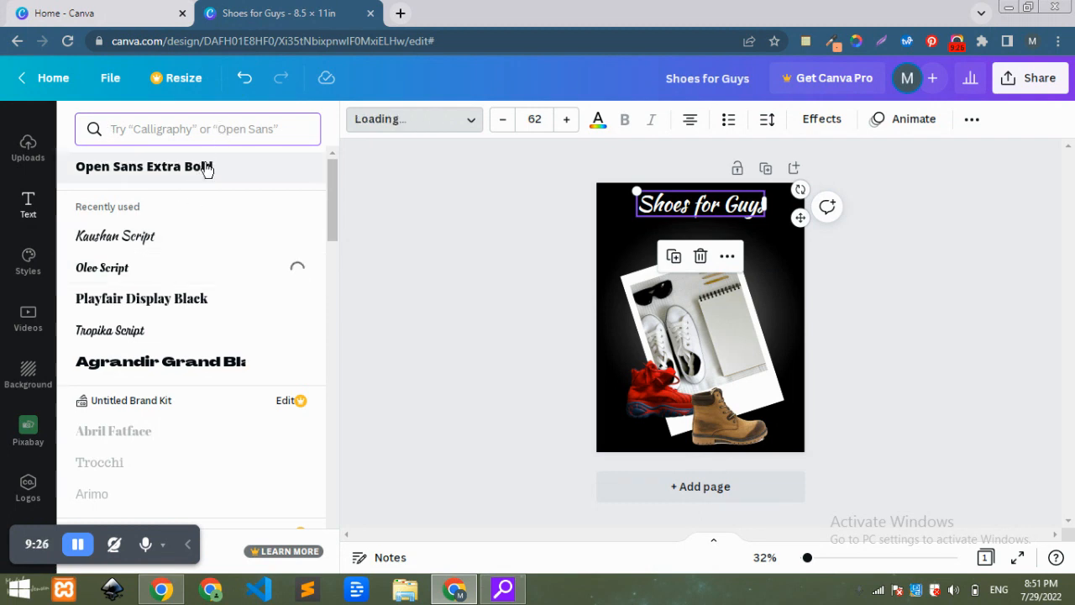
pyautogui.click(140, 336)
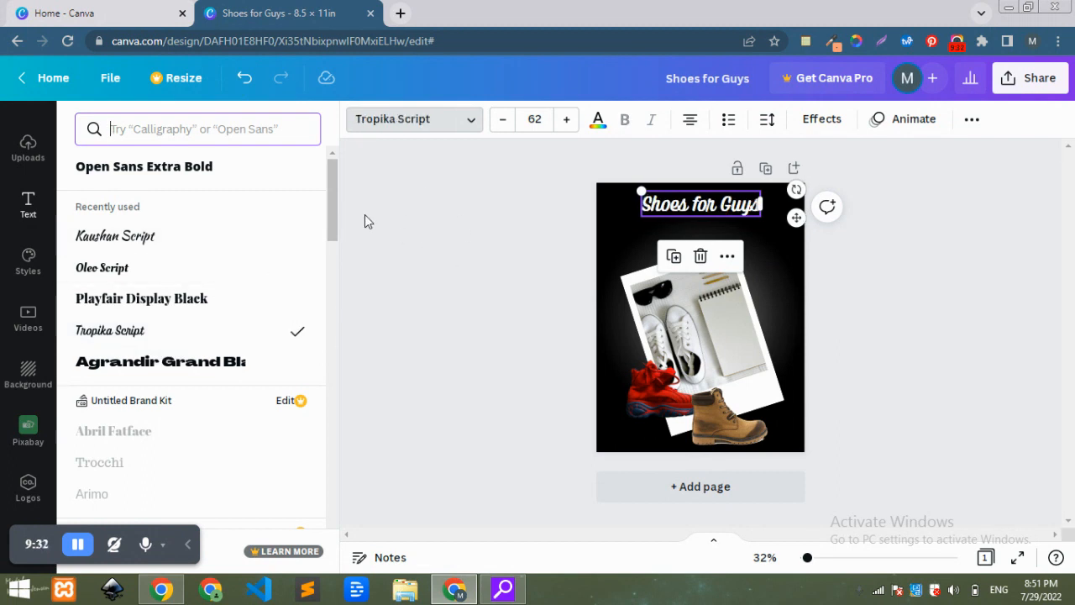
# Search the fonts for "script" and apply Bukhari Script, then Oleo Script, to the heading.
pyautogui.click(226, 127)
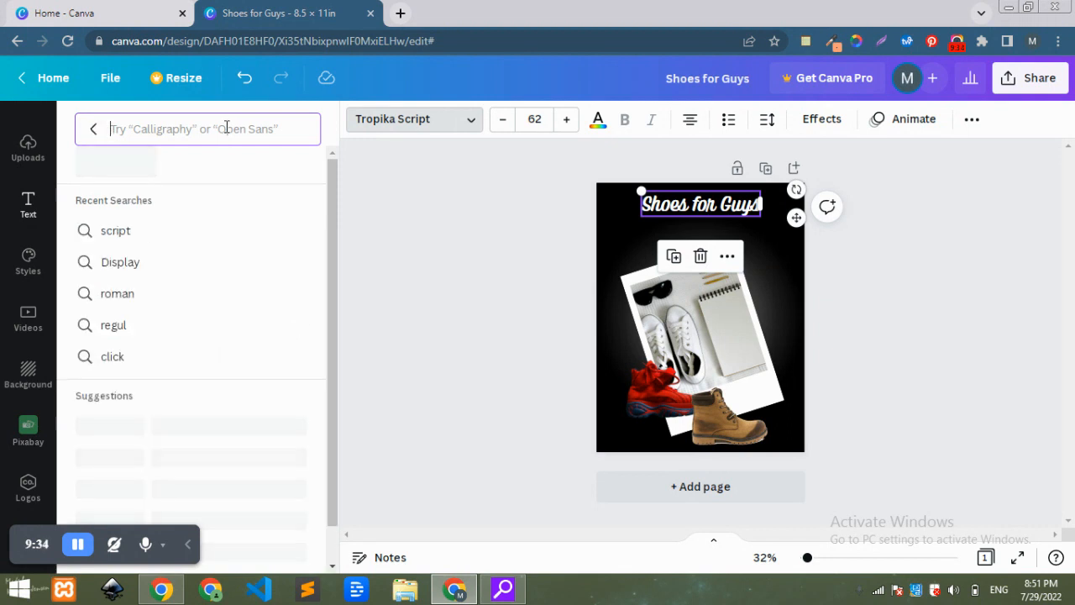
pyautogui.write('sc')
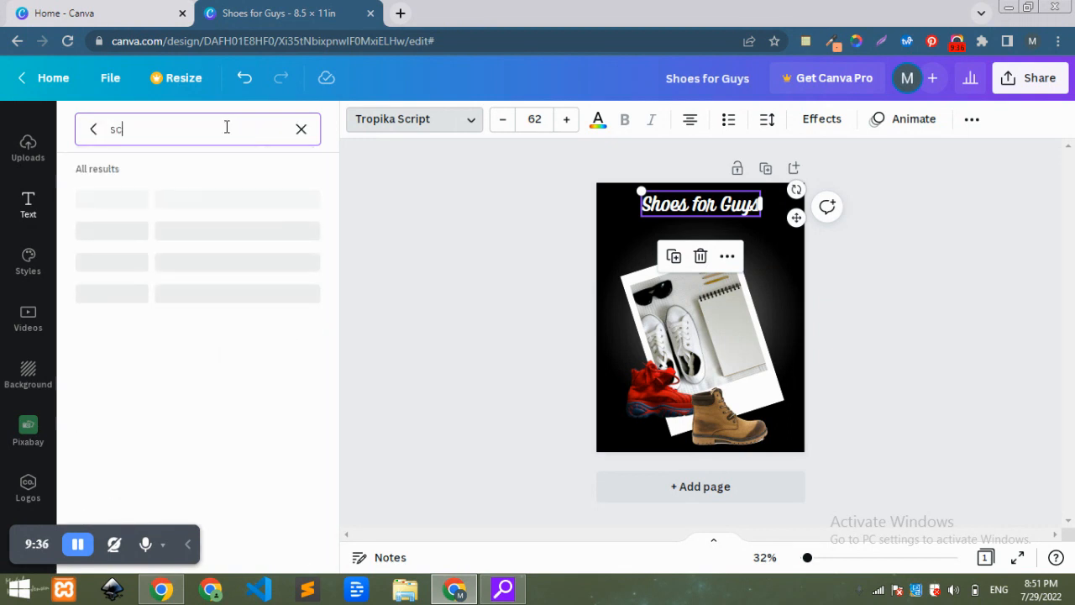
pyautogui.write('ript')
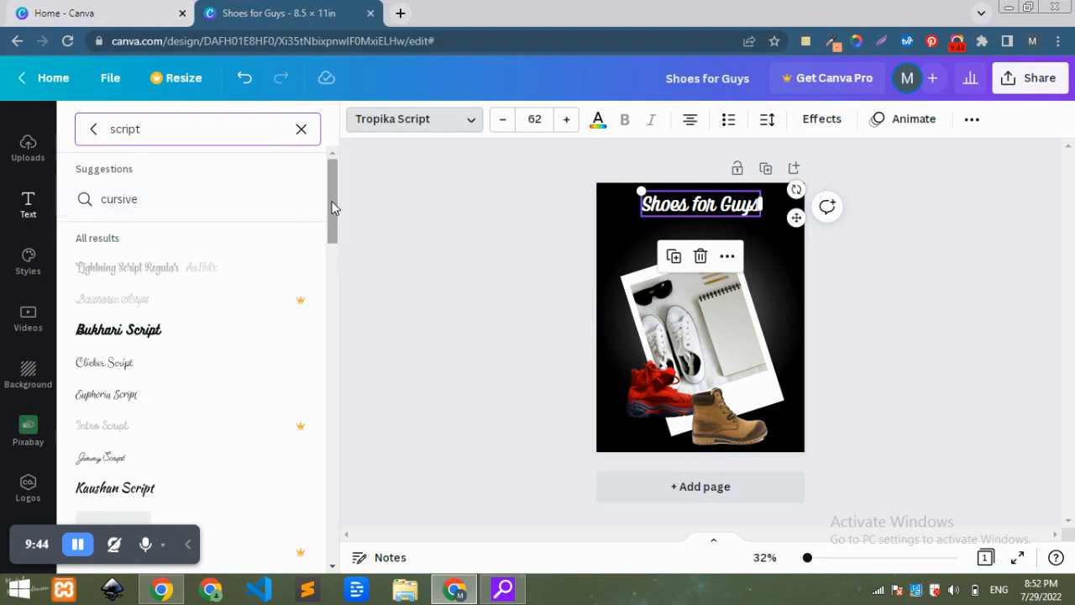
pyautogui.click(152, 331)
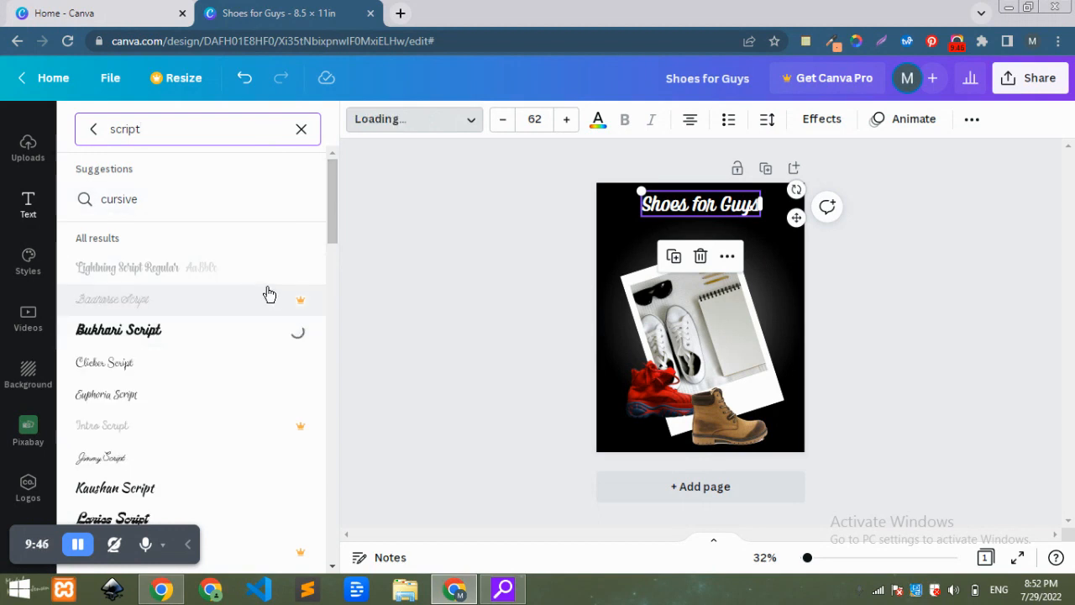
pyautogui.moveTo(329, 229); pyautogui.dragTo(333, 293)
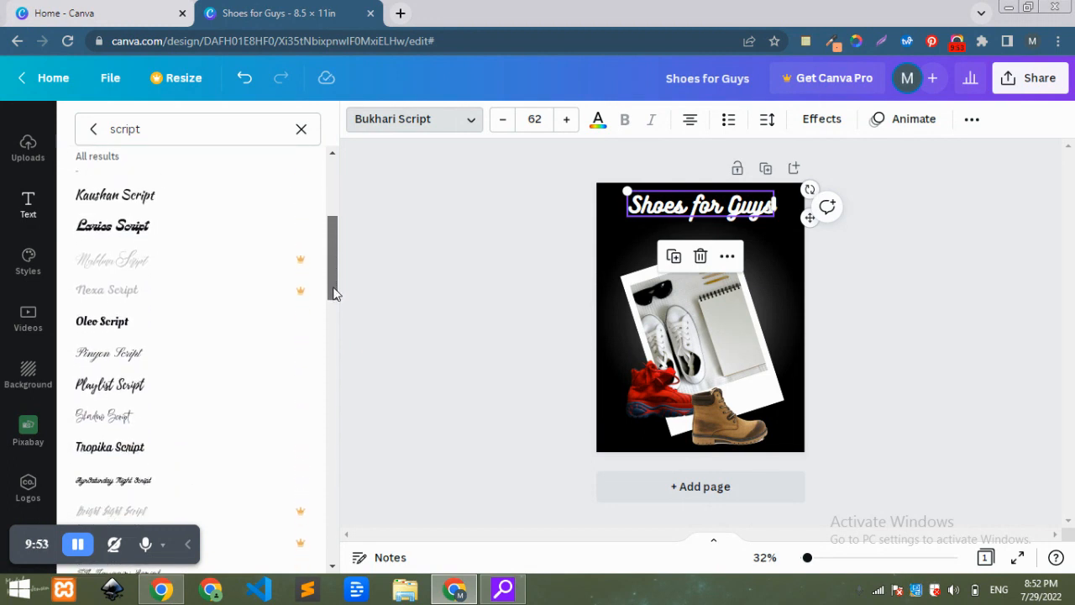
pyautogui.click(157, 328)
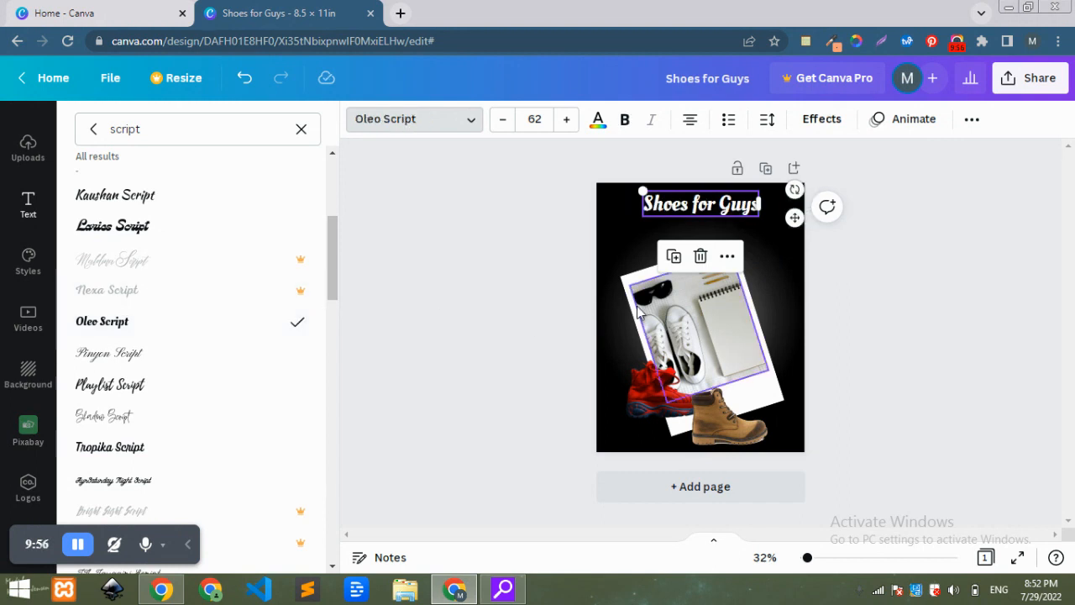
# Change the heading's "Guys" to lowercase "guys".
pyautogui.click(733, 204)
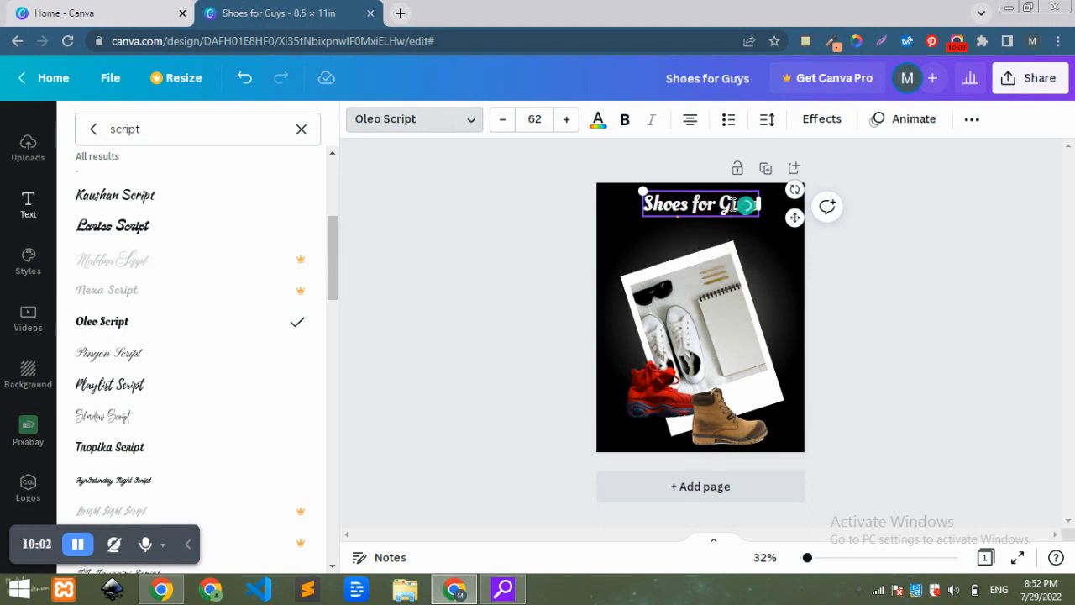
pyautogui.press('BackSpace')
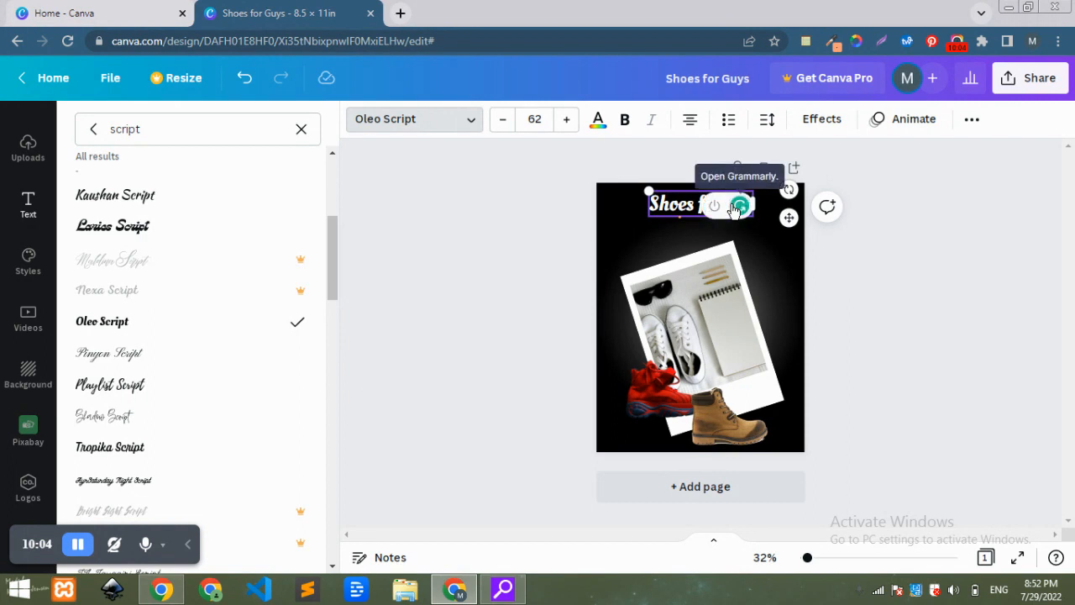
pyautogui.write('guys')
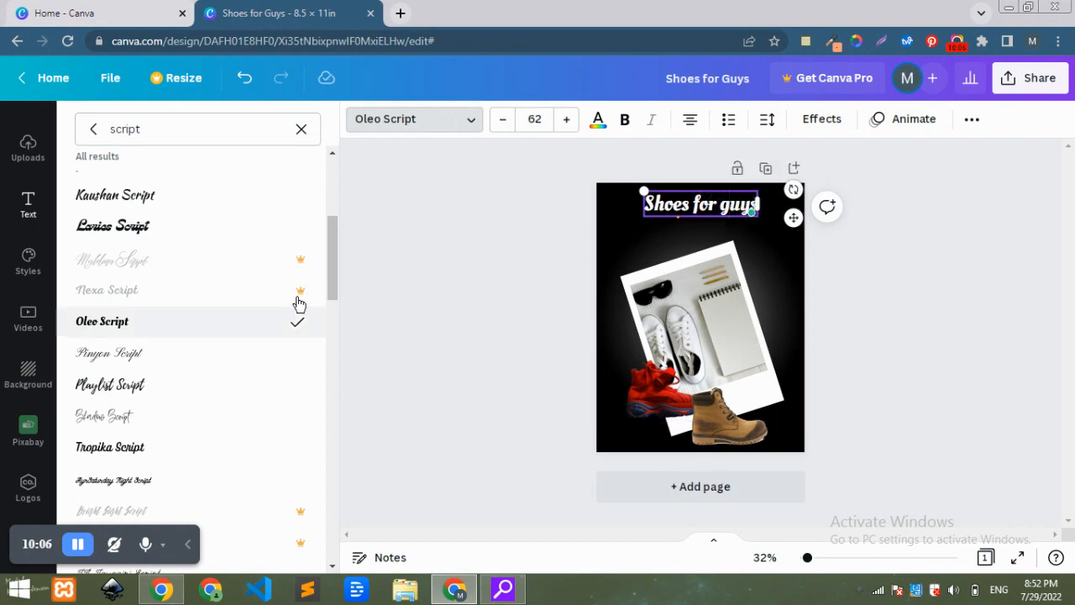
# Apply Playlist Script to the heading and set its font size to 80.
pyautogui.click(159, 396)
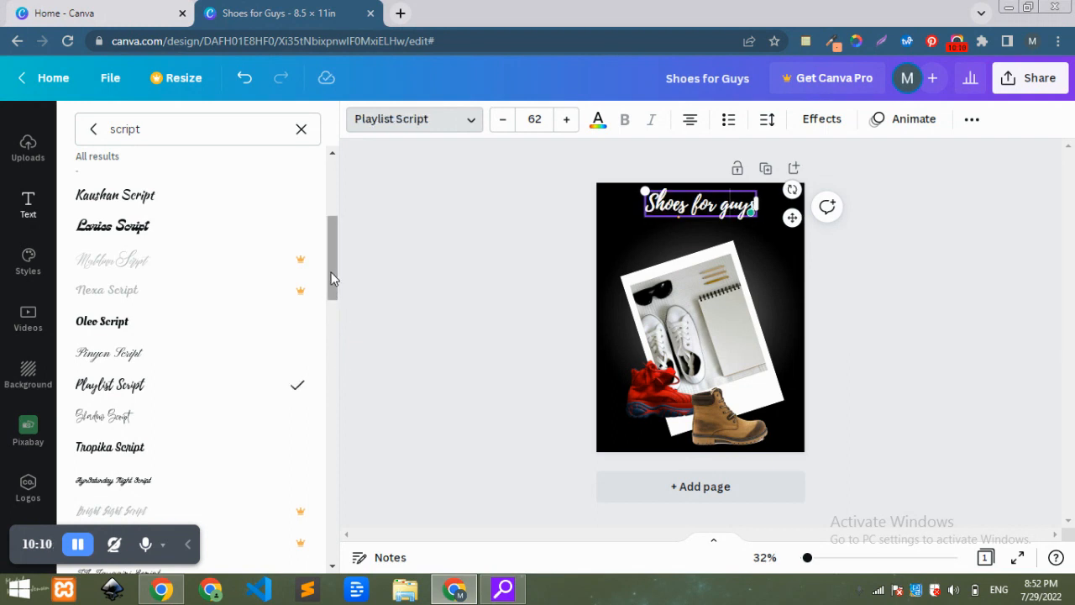
pyautogui.click(534, 118)
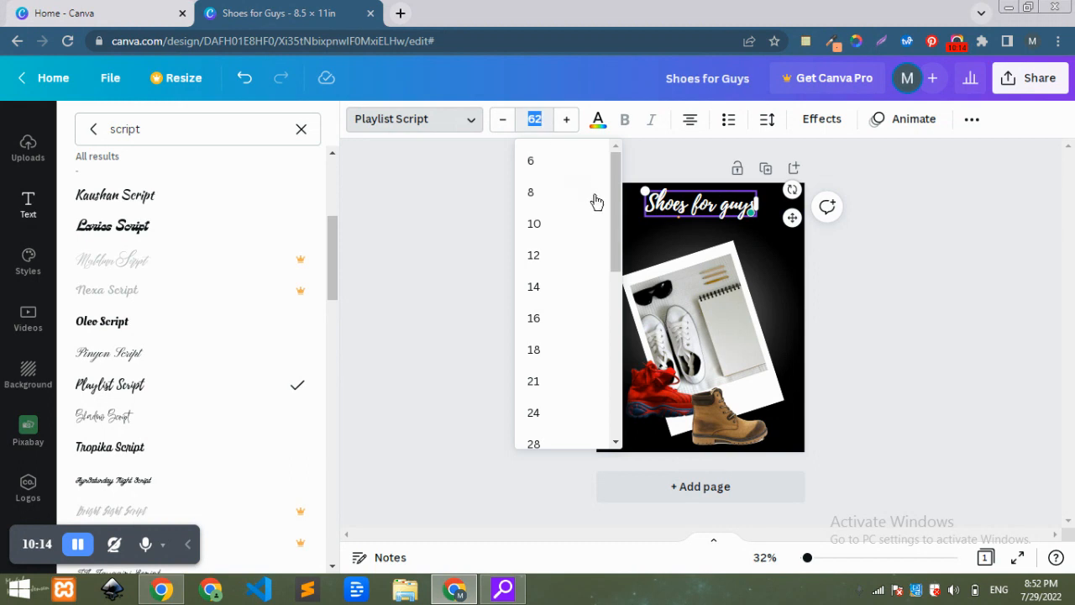
pyautogui.moveTo(616, 240); pyautogui.dragTo(619, 370)
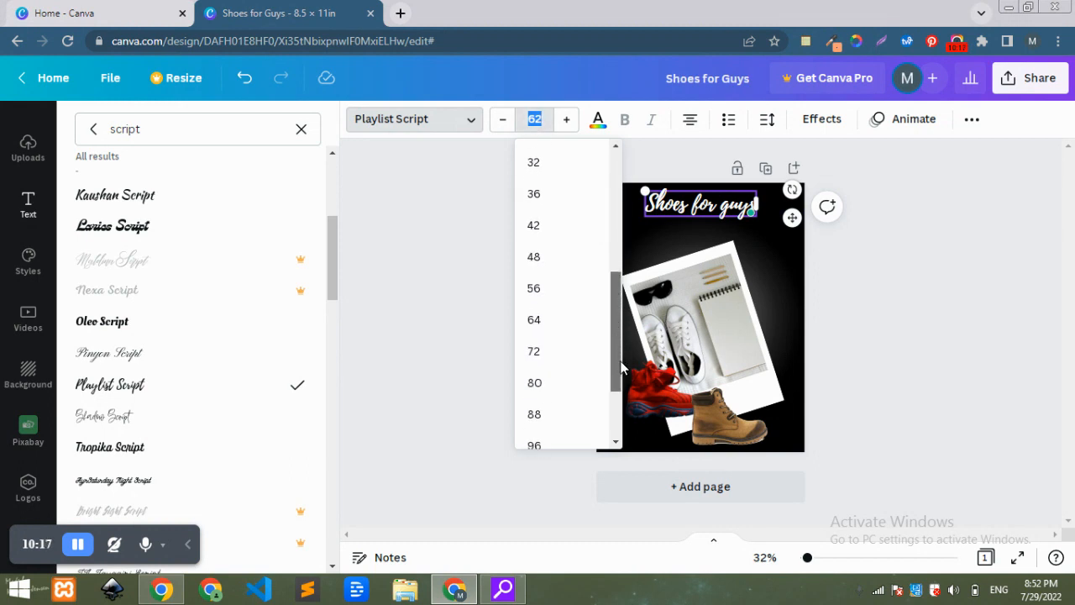
pyautogui.click(544, 340)
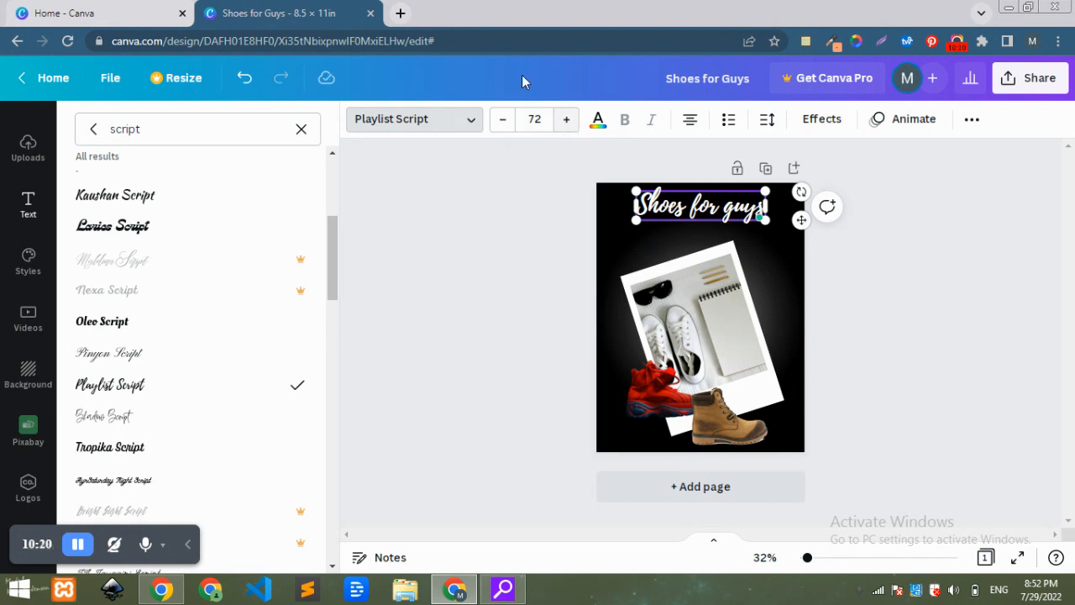
pyautogui.click(544, 120)
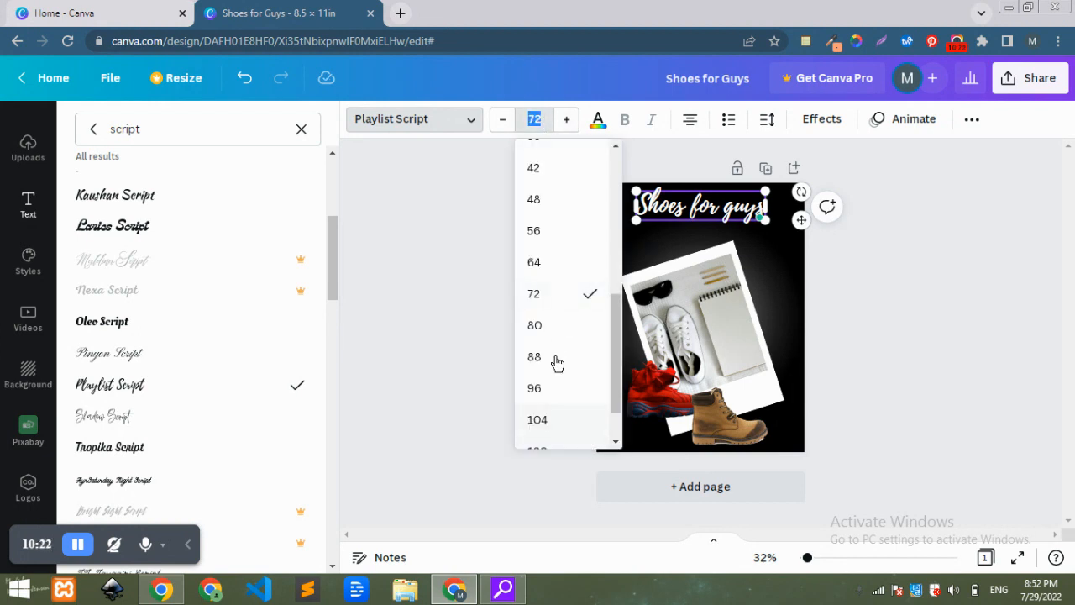
pyautogui.click(546, 332)
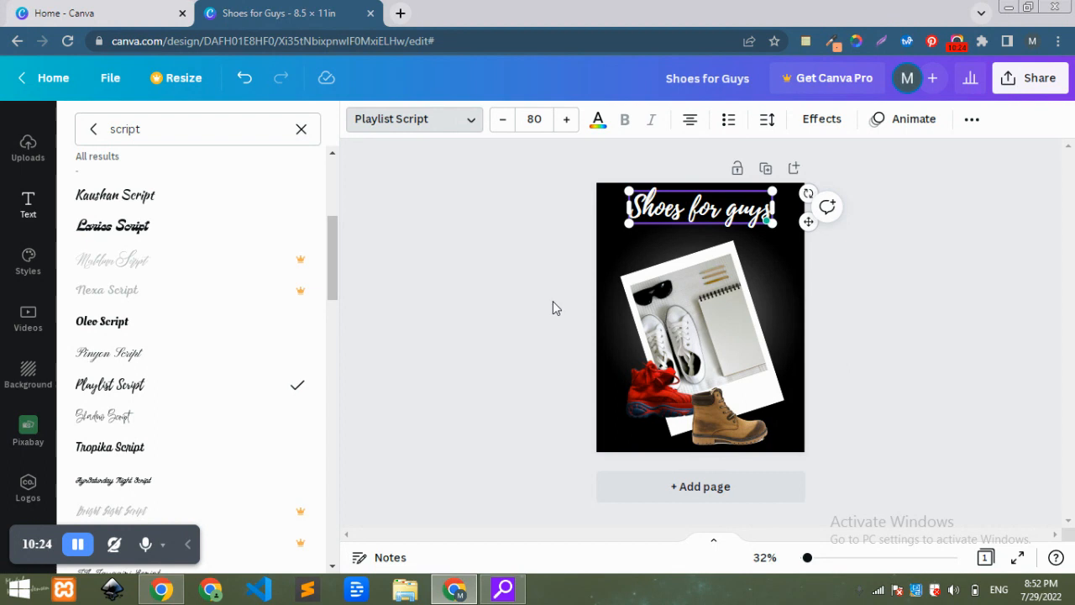
# Try the Tropika Script and Beth Ellen fonts on the heading.
pyautogui.click(155, 458)
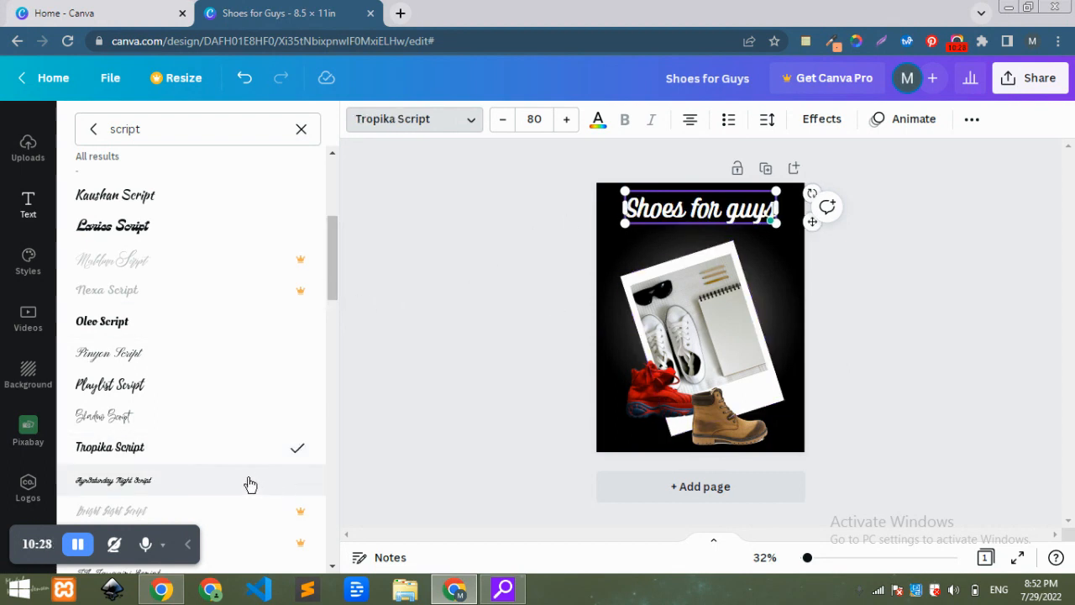
pyautogui.moveTo(332, 277); pyautogui.dragTo(340, 388)
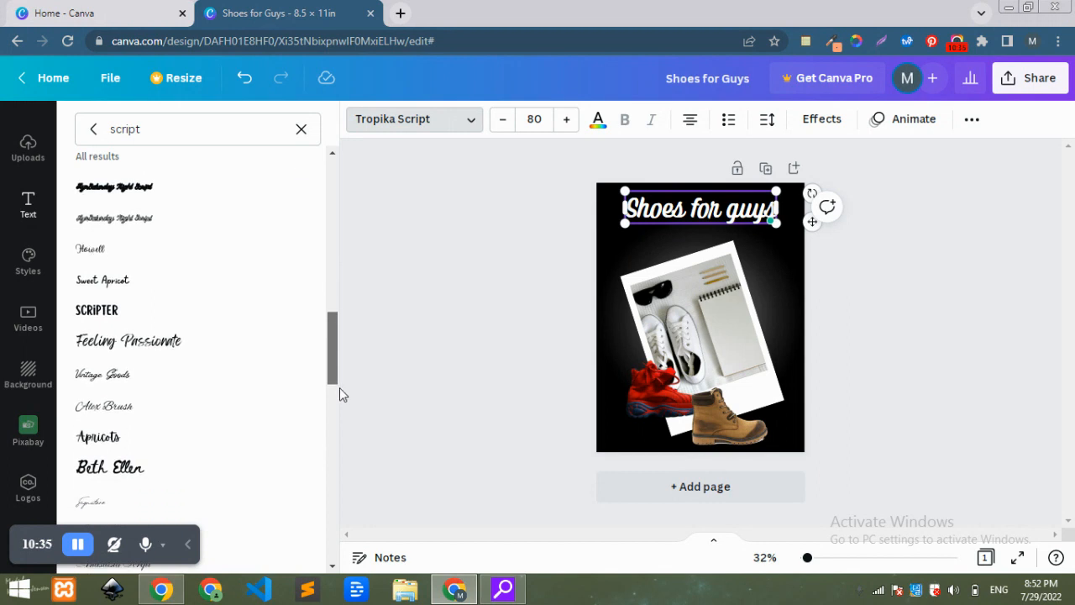
pyautogui.click(170, 470)
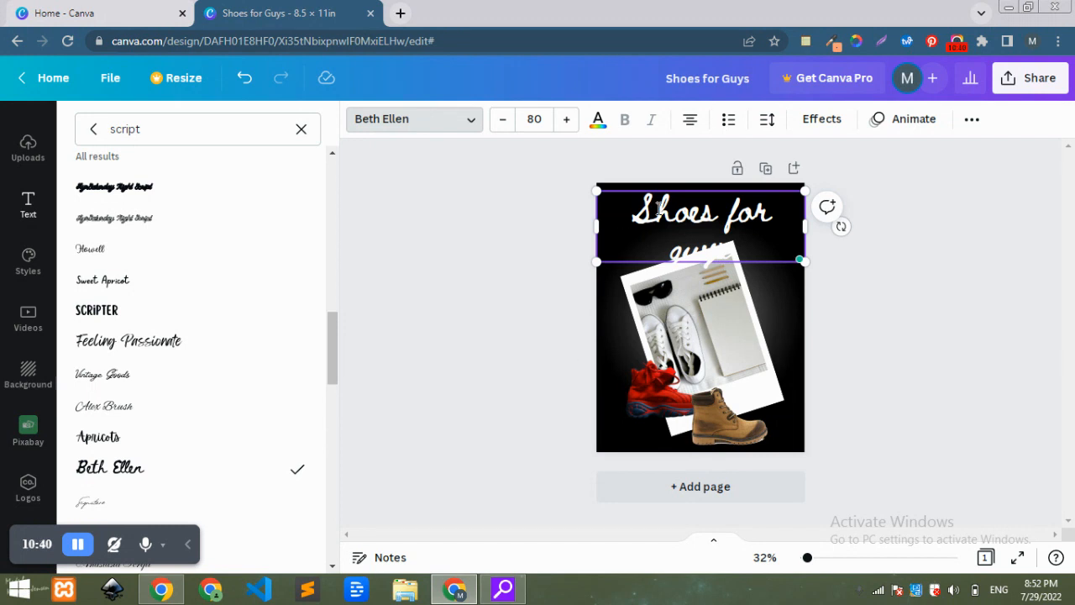
pyautogui.scroll(-3, 337, 401)
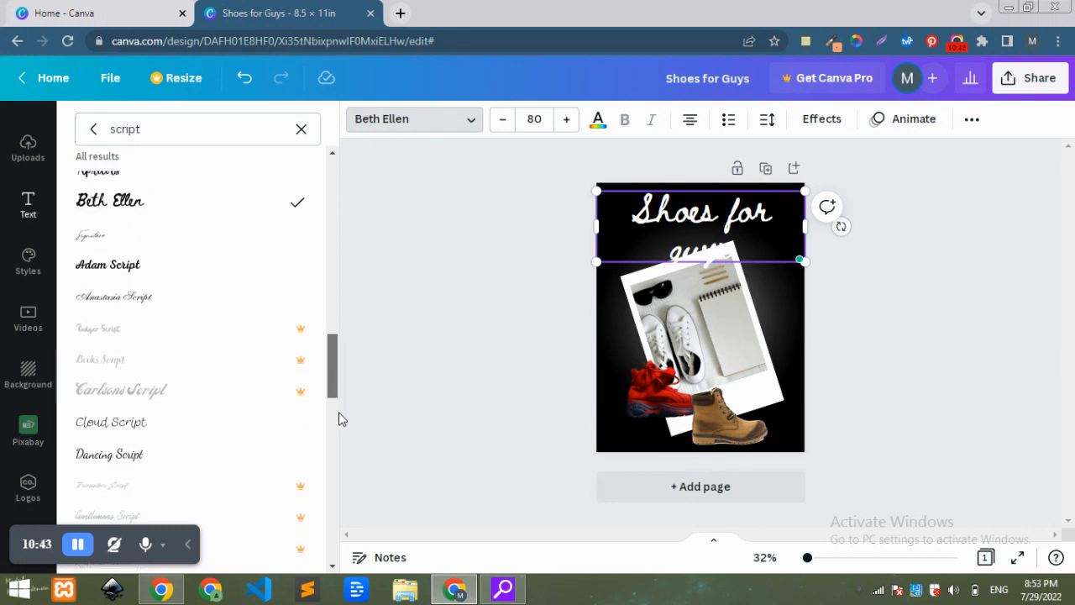
# Try Adam Script, then apply Magnolia Script to the heading and deselect it.
pyautogui.click(151, 267)
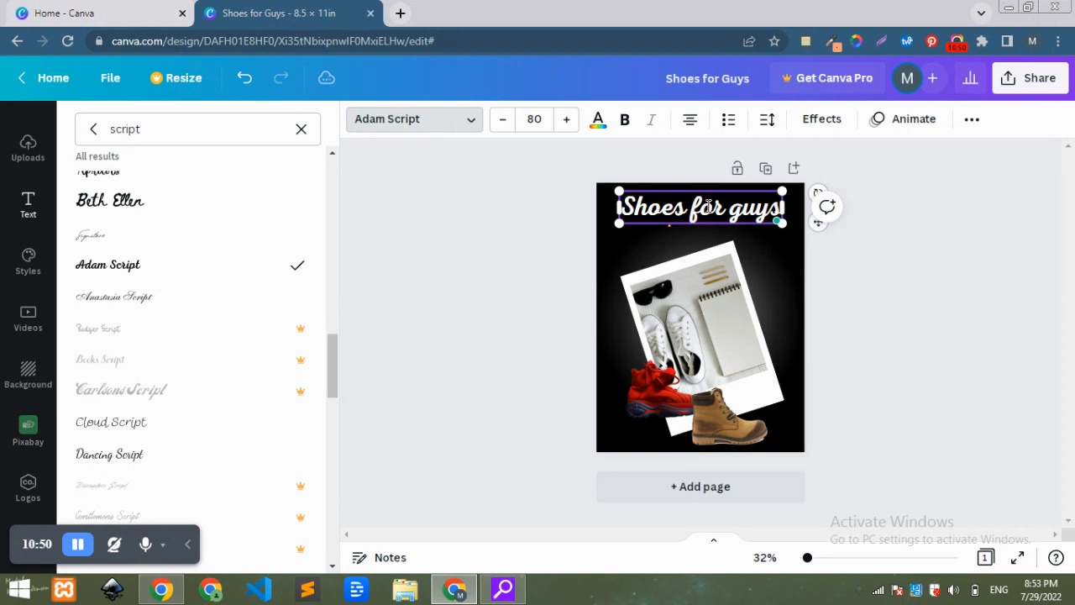
pyautogui.moveTo(334, 370); pyautogui.dragTo(335, 410)
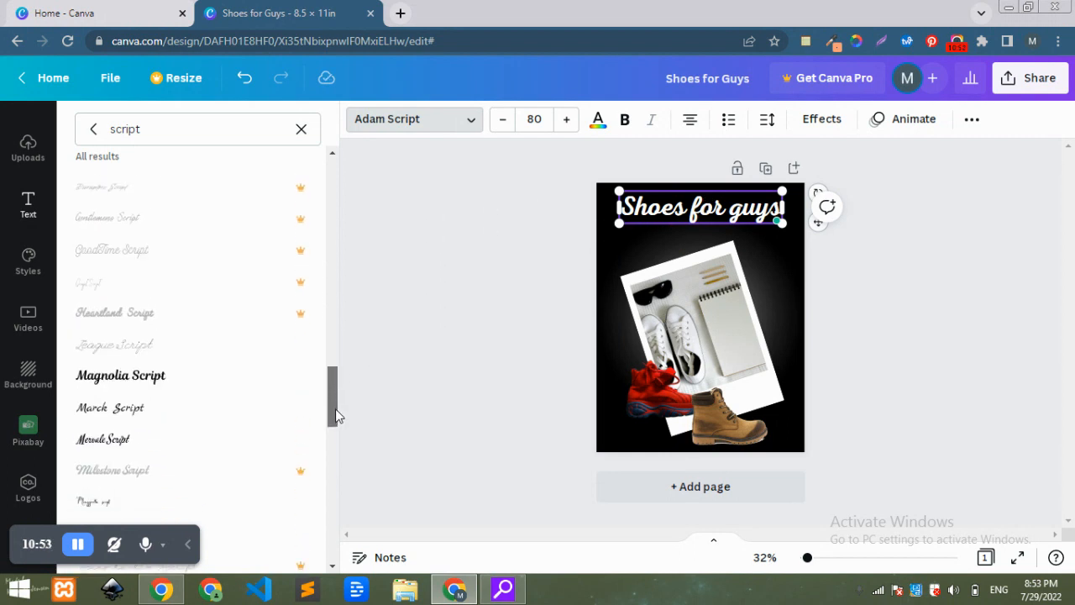
pyautogui.click(168, 363)
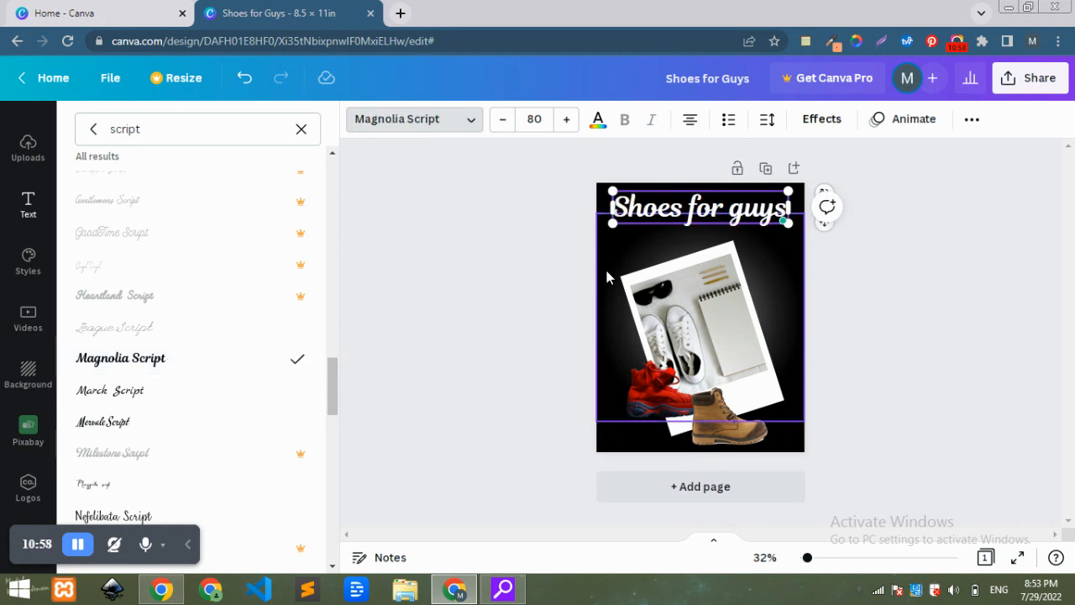
pyautogui.press('Escape')
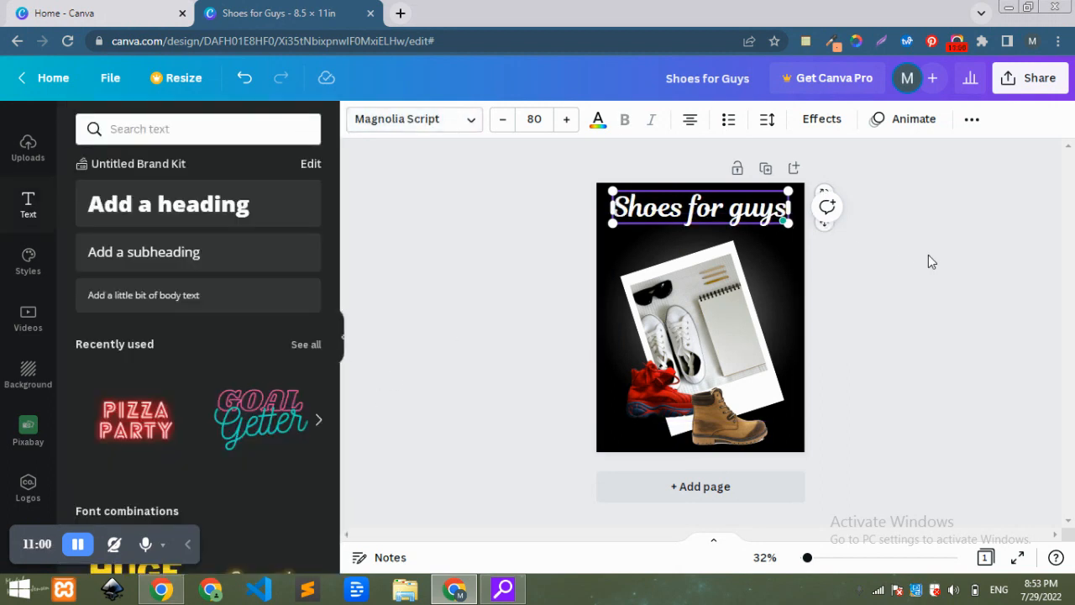
pyautogui.click(849, 265)
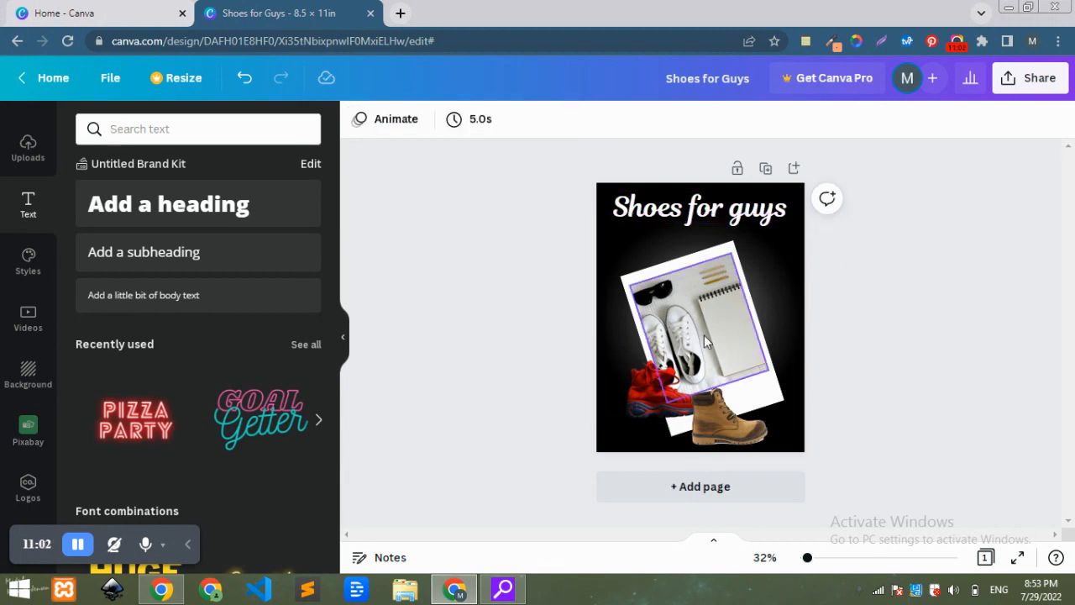
# Move the tilted photo card group slightly upward and scale it down a little.
pyautogui.click(728, 303)
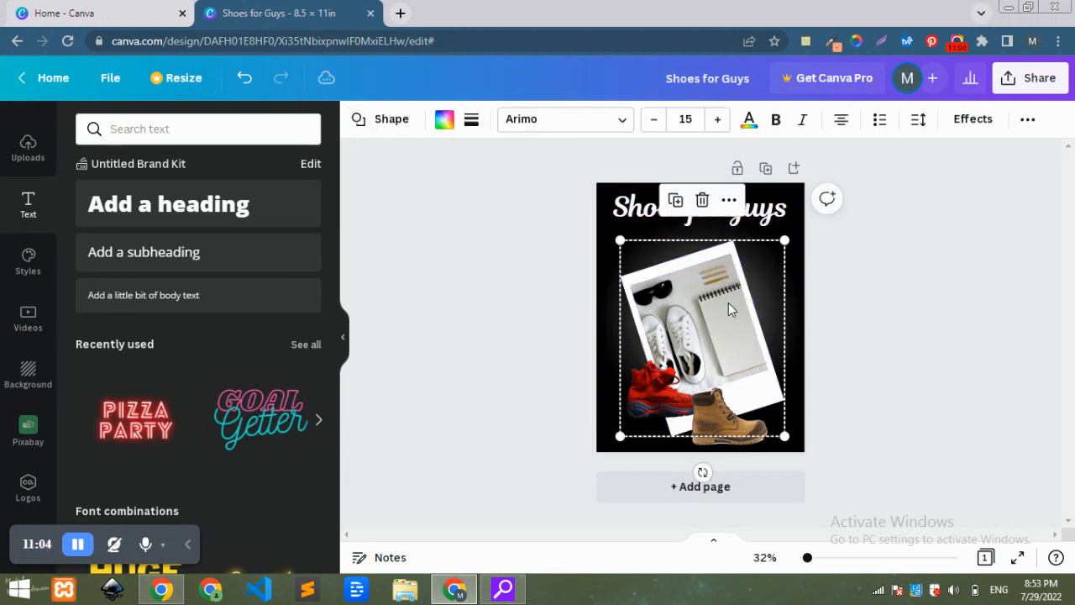
pyautogui.moveTo(708, 326); pyautogui.dragTo(704, 311)
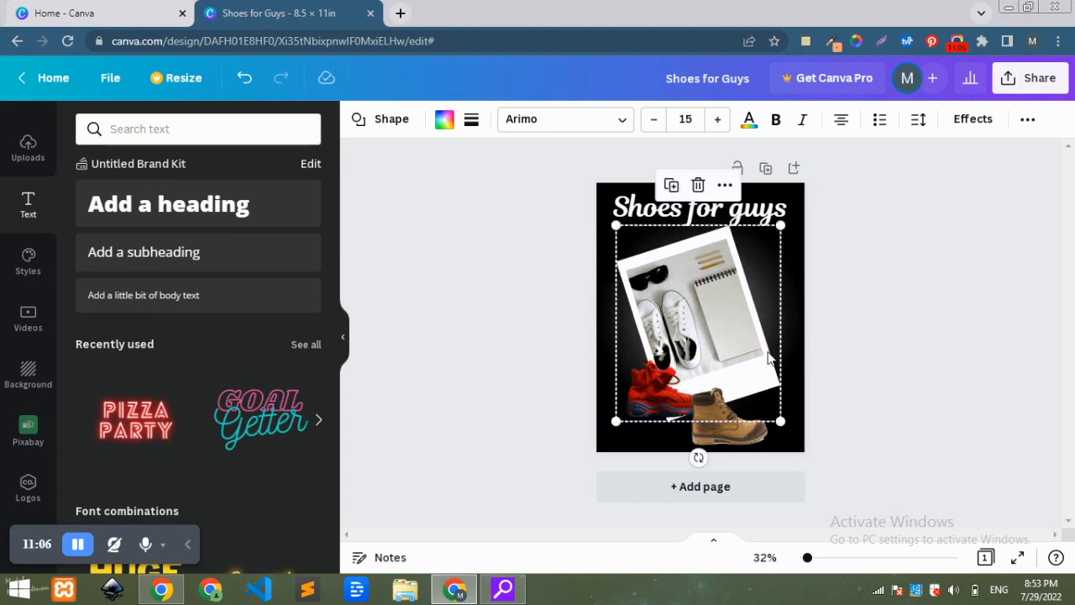
pyautogui.moveTo(783, 421); pyautogui.dragTo(768, 382)
pyautogui.click(836, 371)
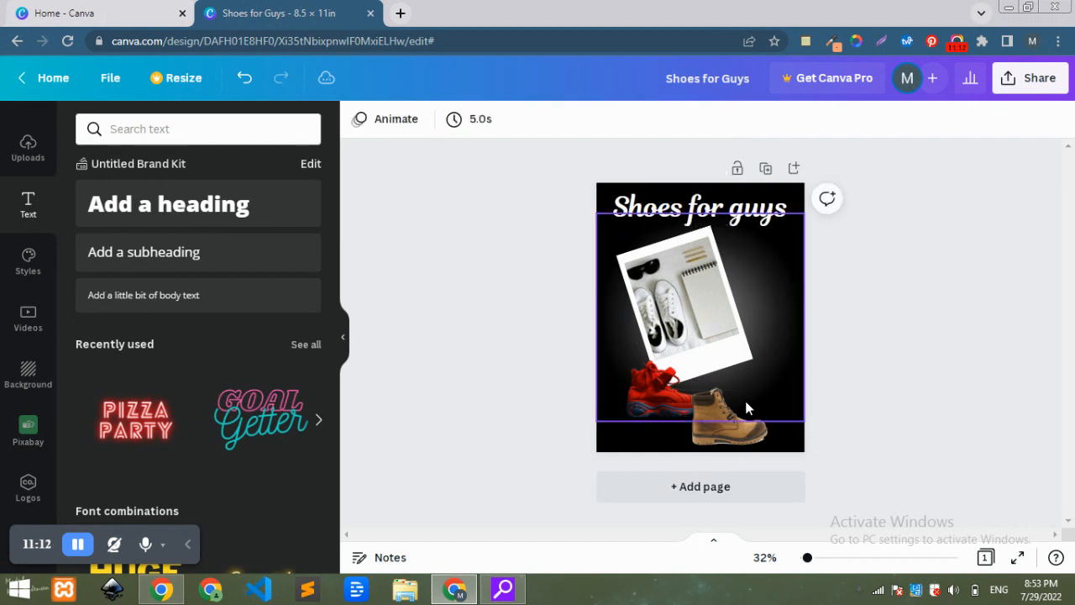
# Reposition the red sneaker and the boot against the card's lower corner and shrink the boot.
pyautogui.click(660, 395)
pyautogui.moveTo(661, 394); pyautogui.dragTo(650, 383)
pyautogui.moveTo(712, 425); pyautogui.dragTo(699, 402)
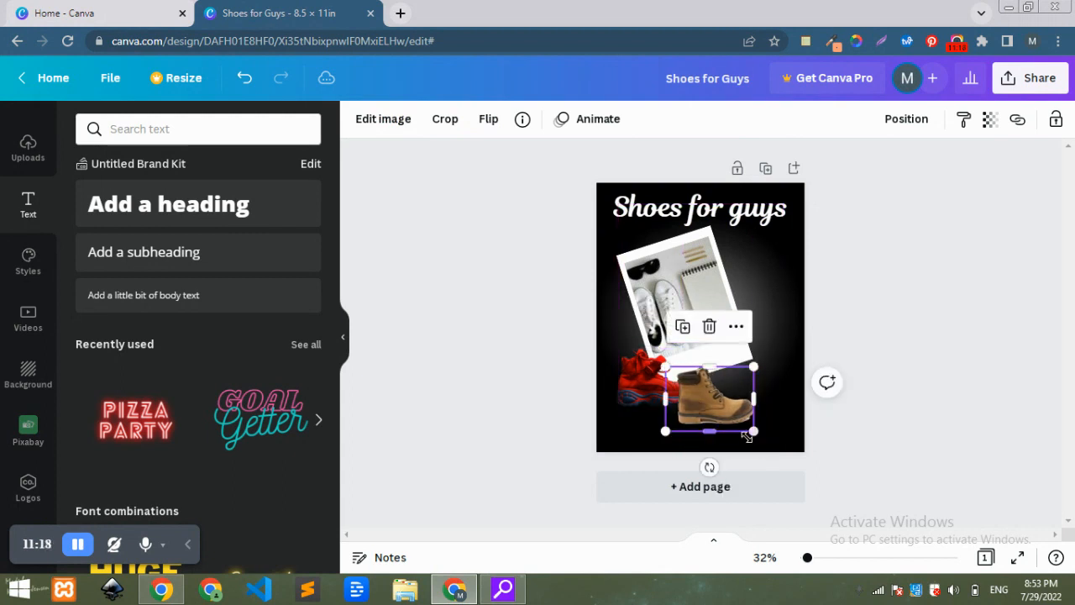
pyautogui.moveTo(753, 431); pyautogui.dragTo(725, 410)
pyautogui.click(918, 365)
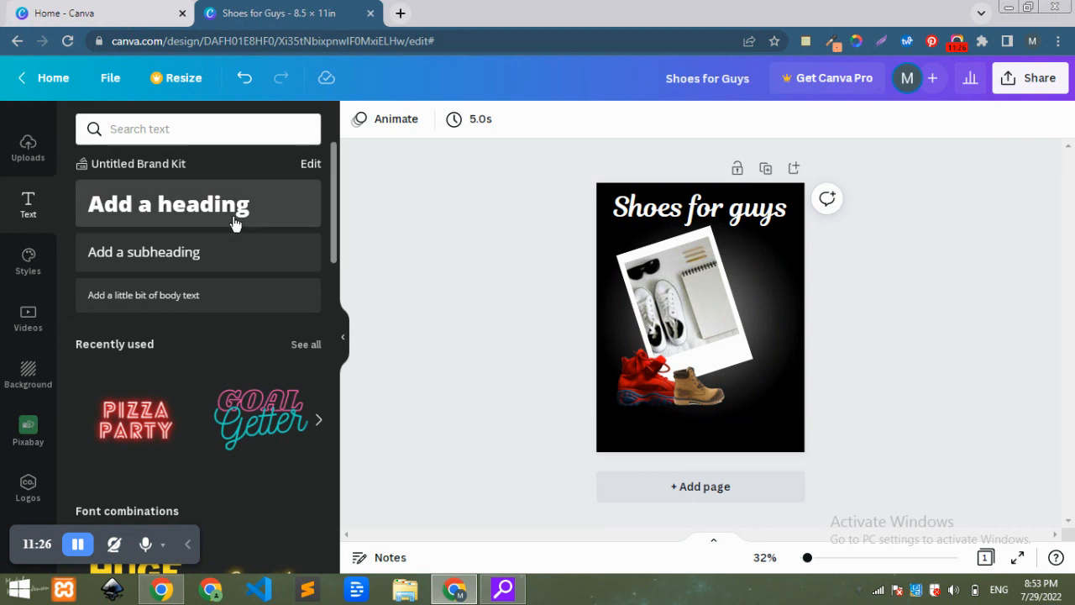
# Add a subheading and replace its text with "Call:" followed by a contact phone number.
pyautogui.click(210, 269)
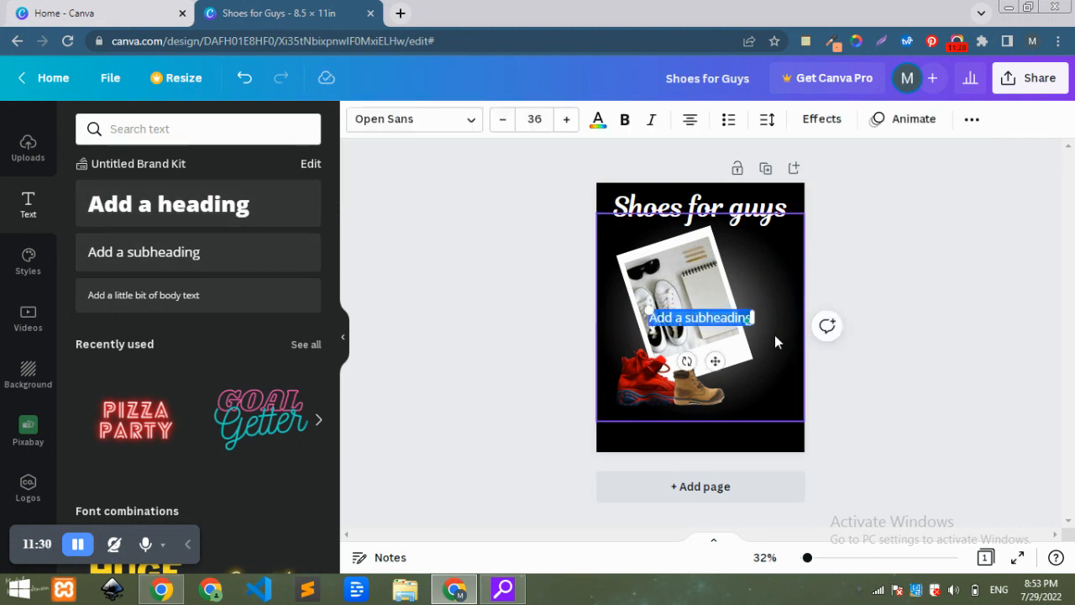
pyautogui.write('Cal')
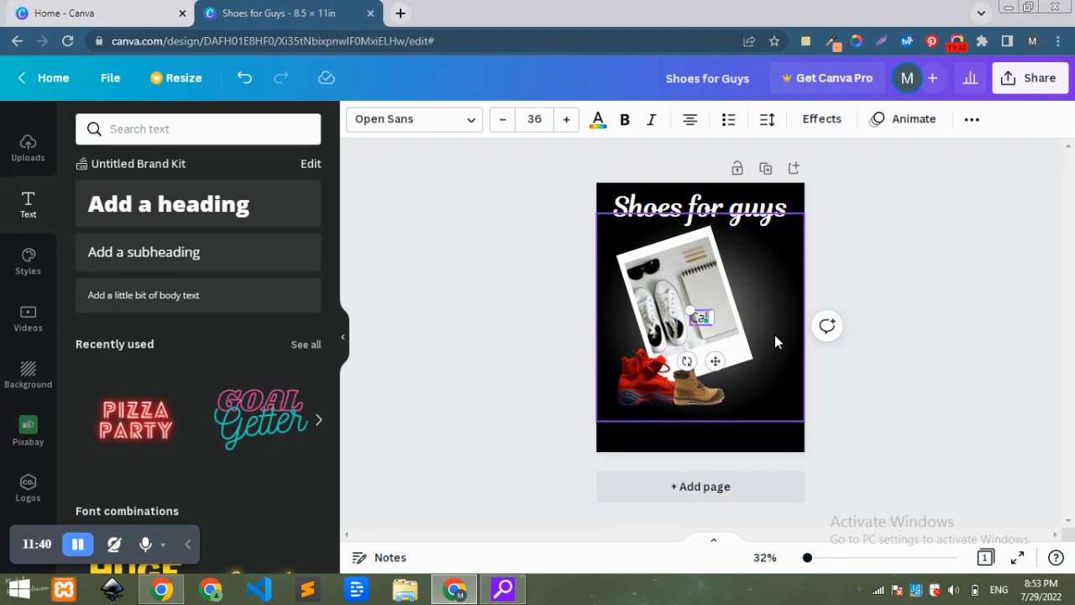
pyautogui.write('l: 090')
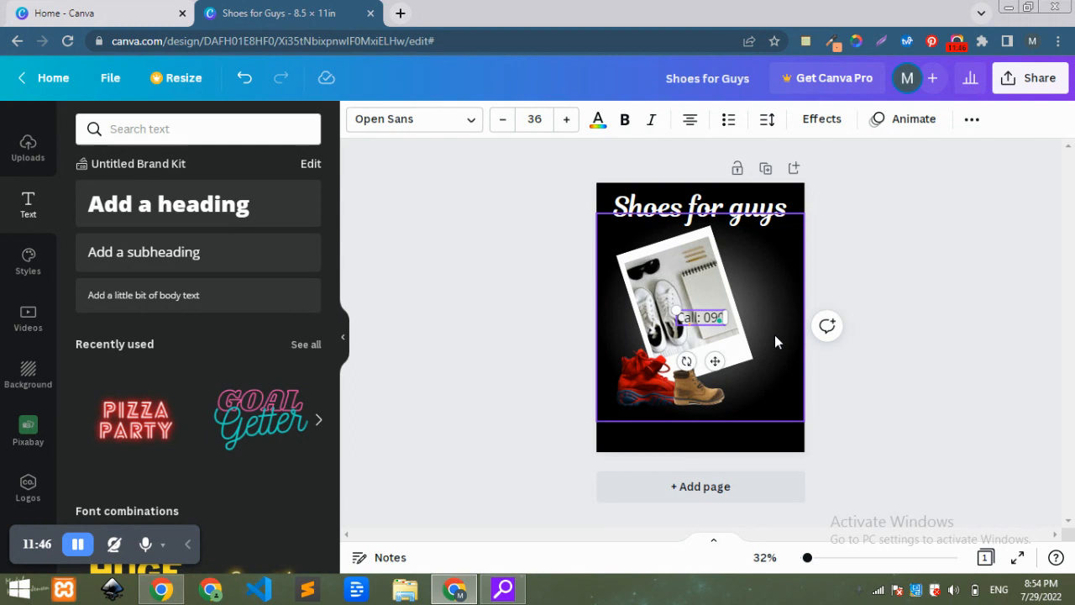
pyautogui.write('3----')
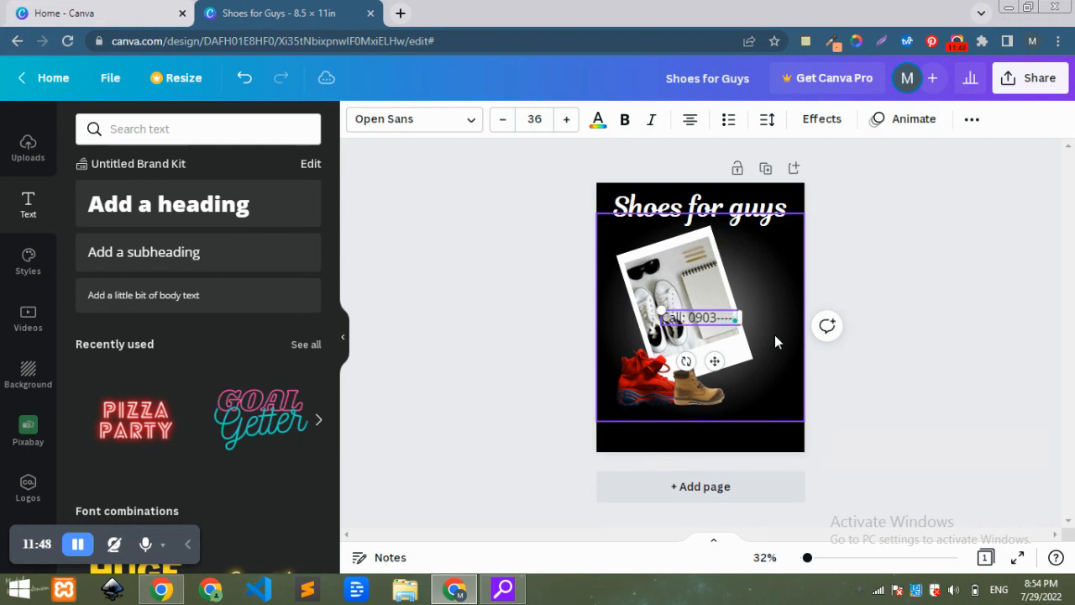
pyautogui.press('BackSpace')
pyautogui.press('BackSpace')
pyautogui.press('BackSpace')
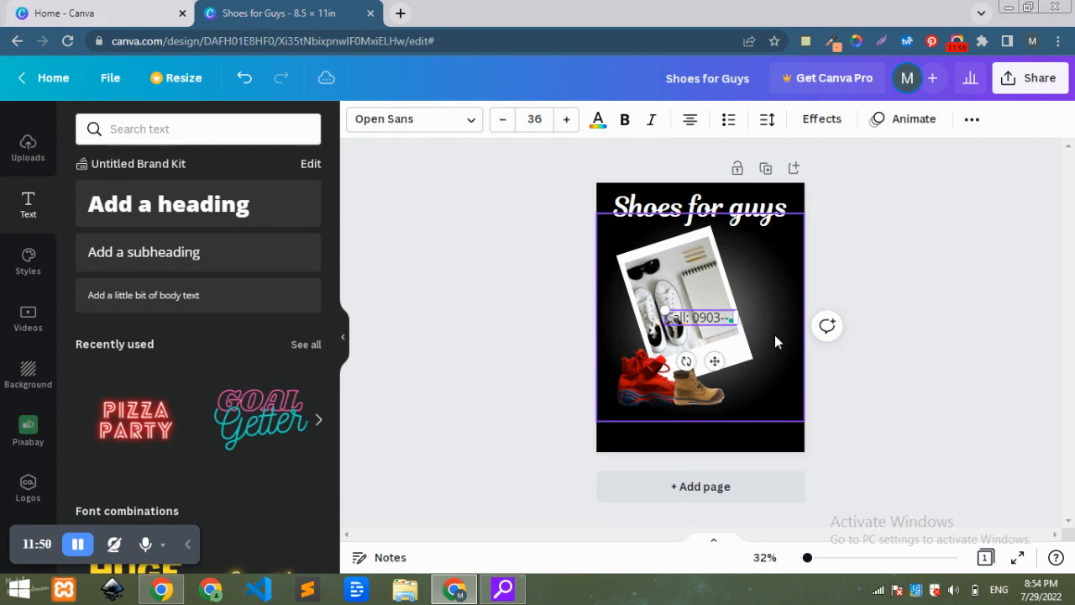
pyautogui.write('-00000000')
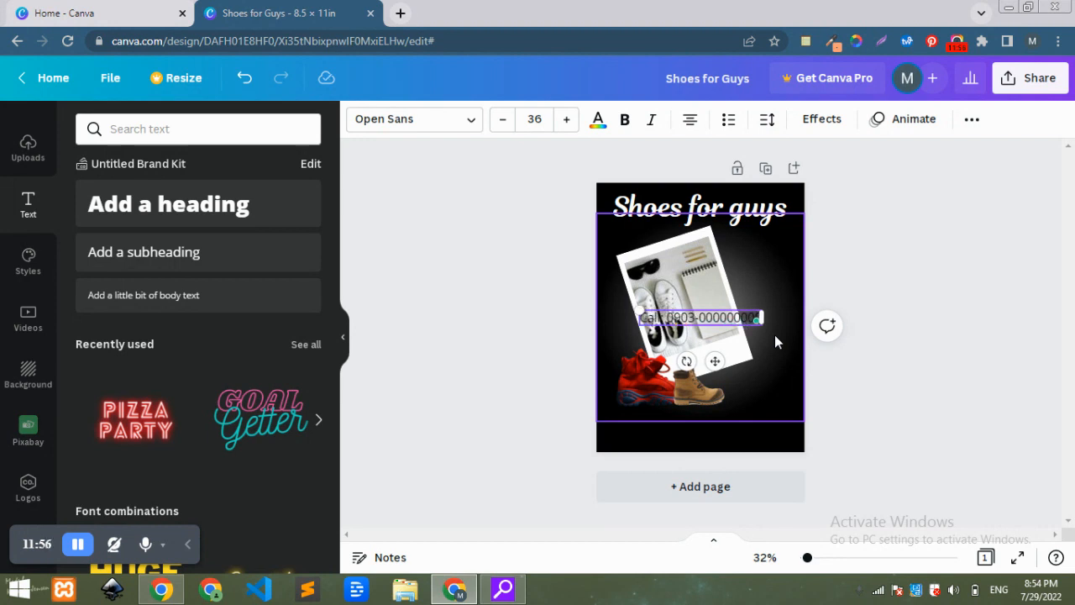
# Color the phone text white, shrink it to about 26 and place it in the poster's lower right corner.
pyautogui.click(595, 122)
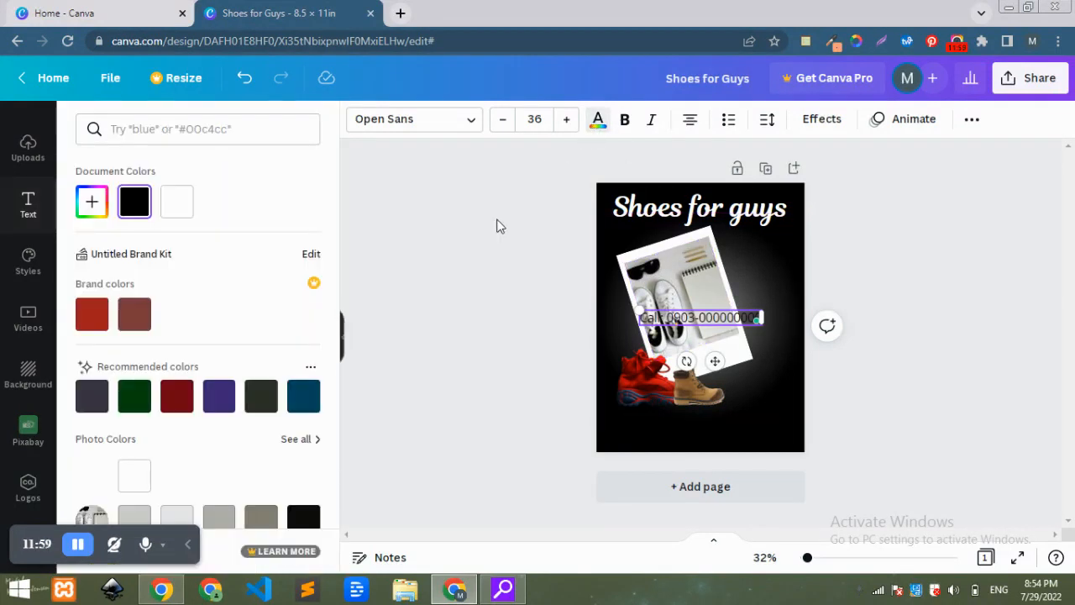
pyautogui.click(186, 218)
pyautogui.moveTo(640, 314); pyautogui.dragTo(672, 320)
pyautogui.moveTo(732, 359); pyautogui.dragTo(766, 452)
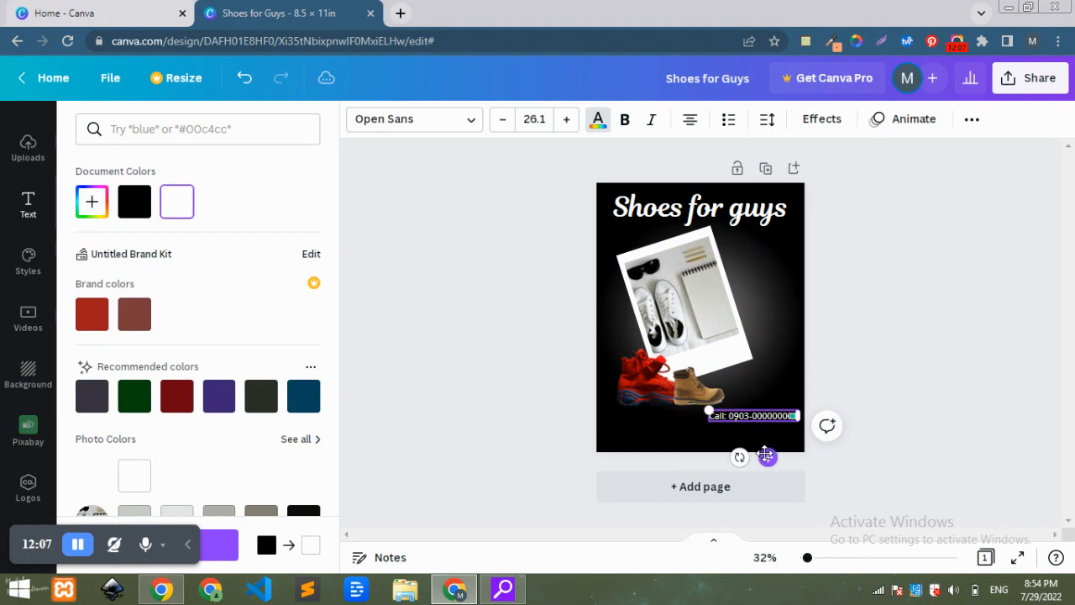
pyautogui.click(866, 385)
pyautogui.click(870, 380)
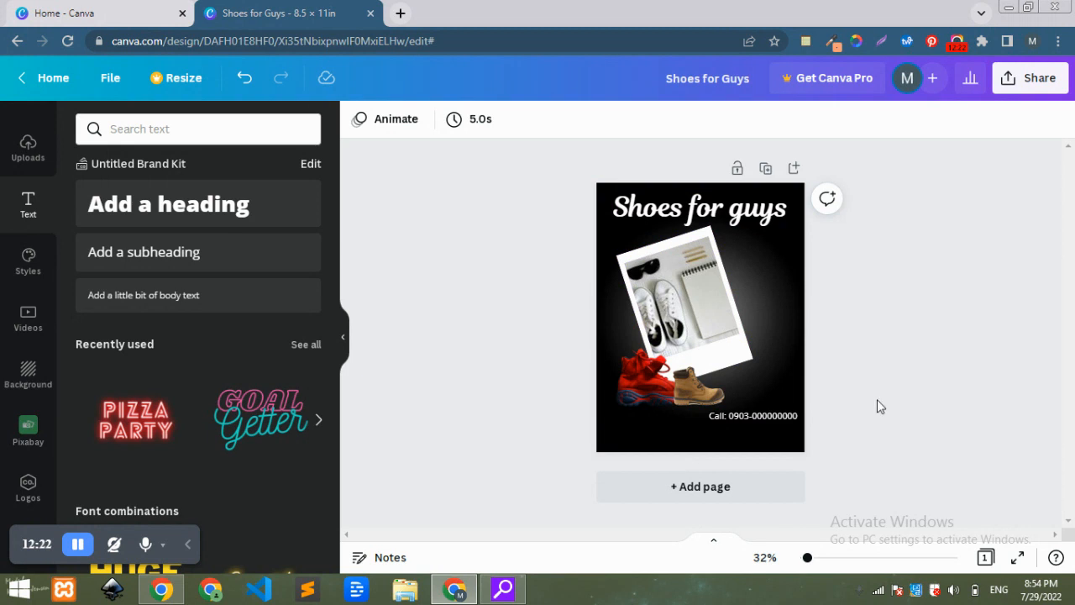
# Download the design as a PNG file.
pyautogui.click(1040, 75)
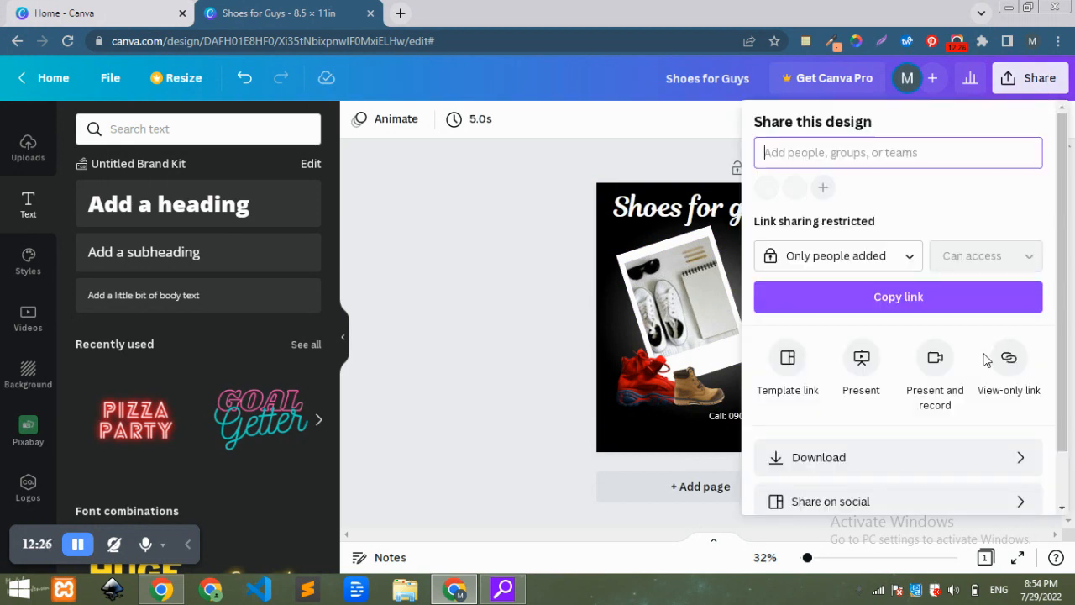
pyautogui.click(969, 479)
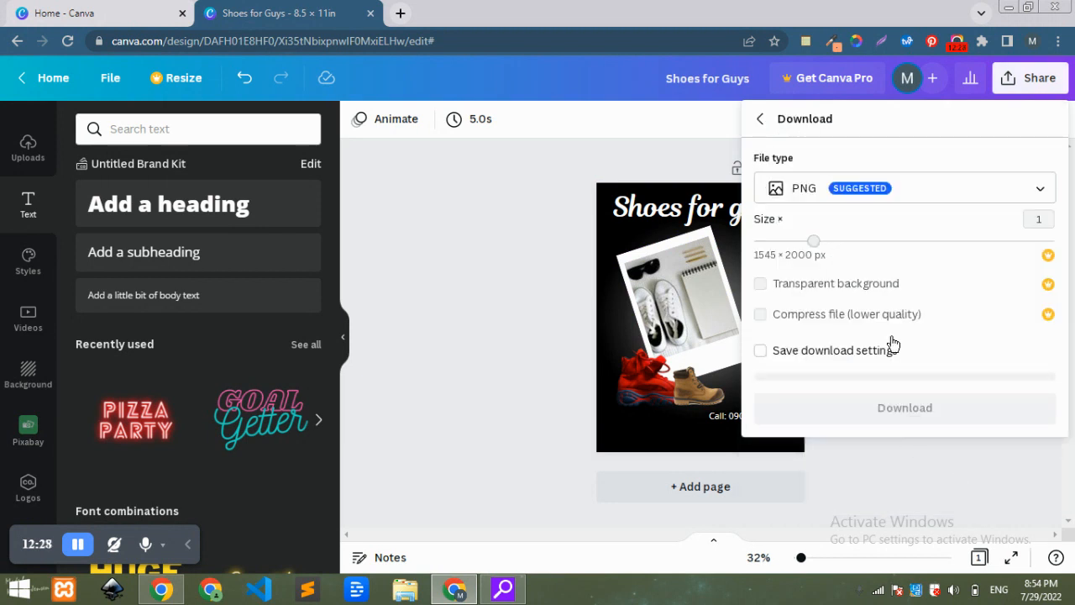
pyautogui.click(939, 406)
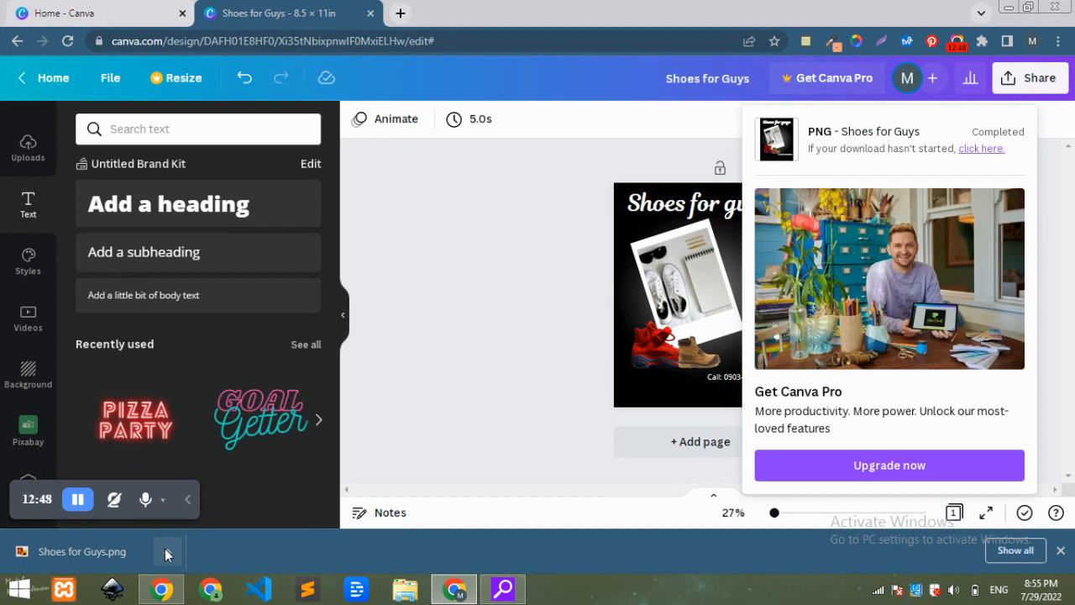
# Open the downloaded Shoes for Guys.png to review it, then minimize the viewer.
pyautogui.click(164, 549)
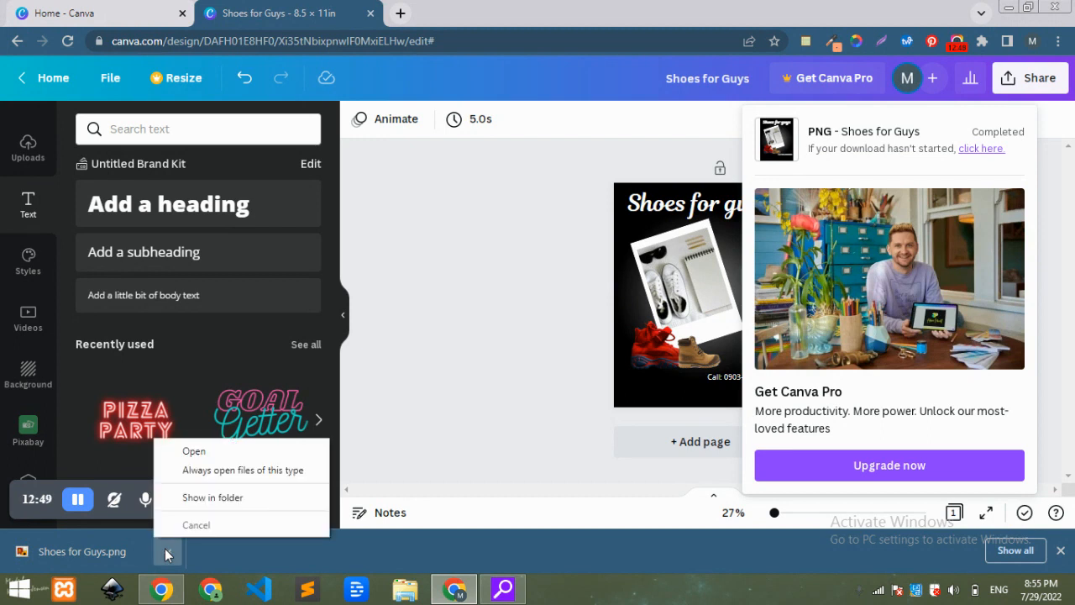
pyautogui.click(216, 450)
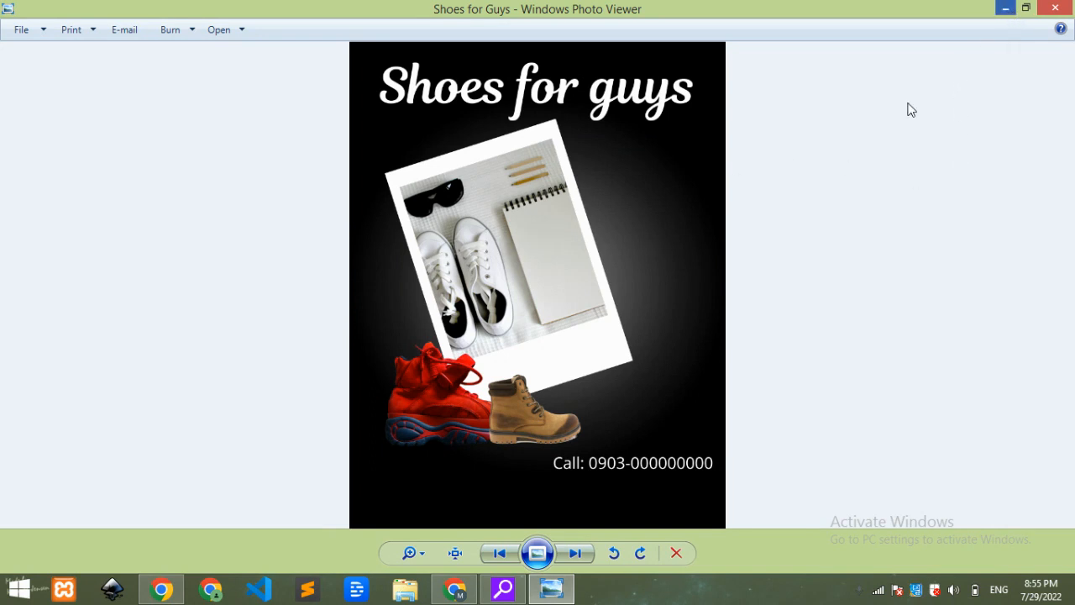
pyautogui.click(454, 591)
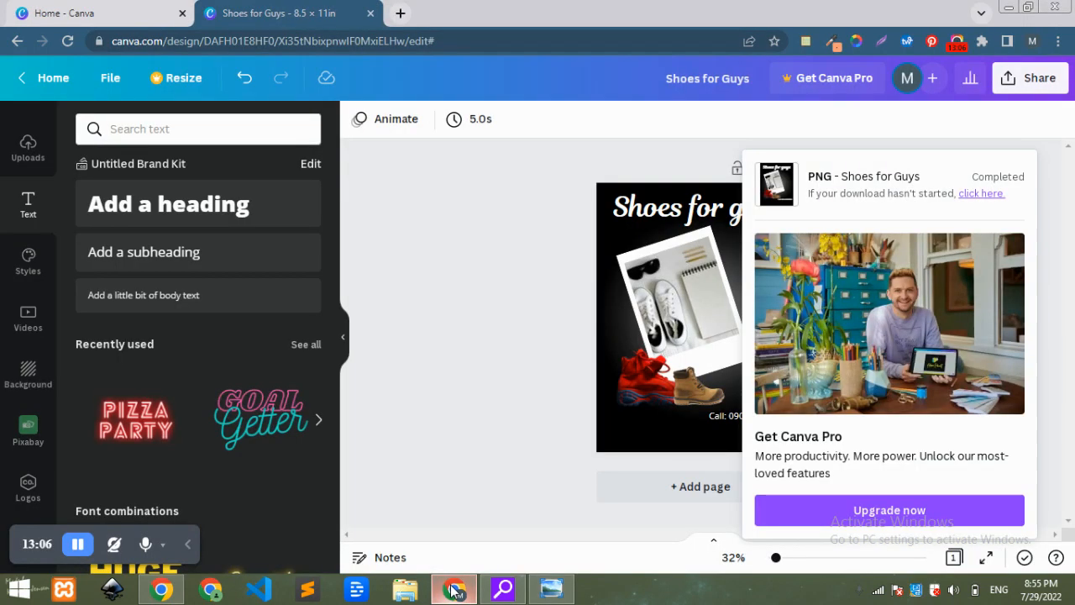
pyautogui.click(555, 592)
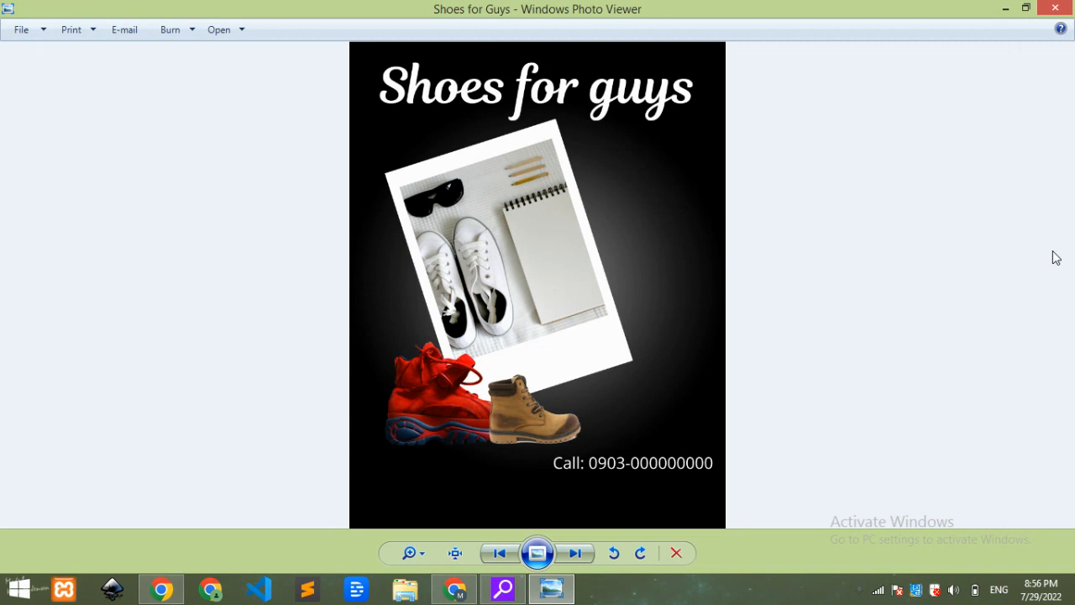
pyautogui.click(1008, 9)
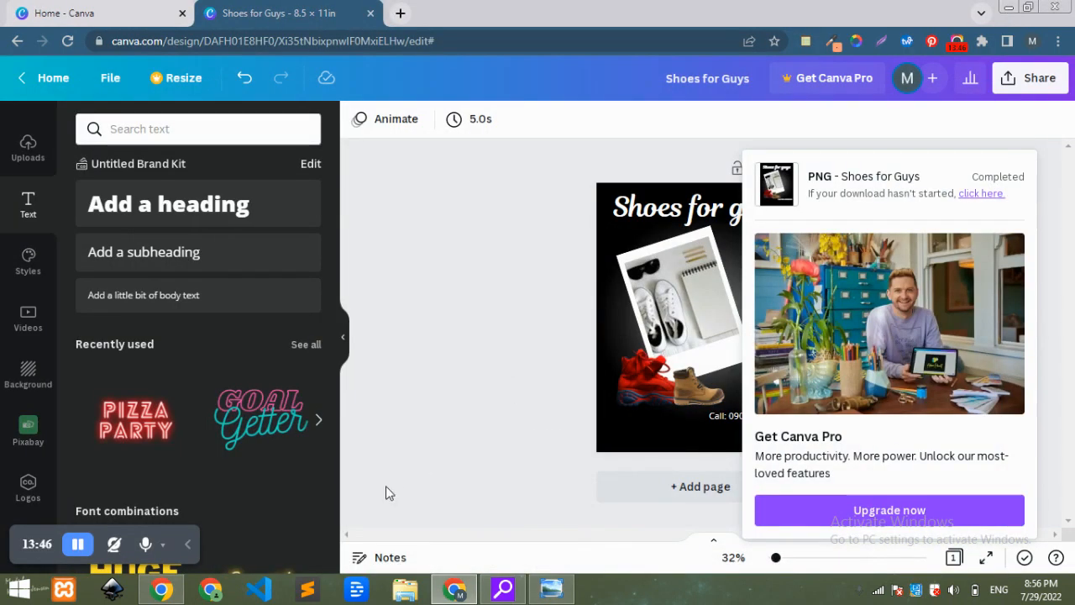